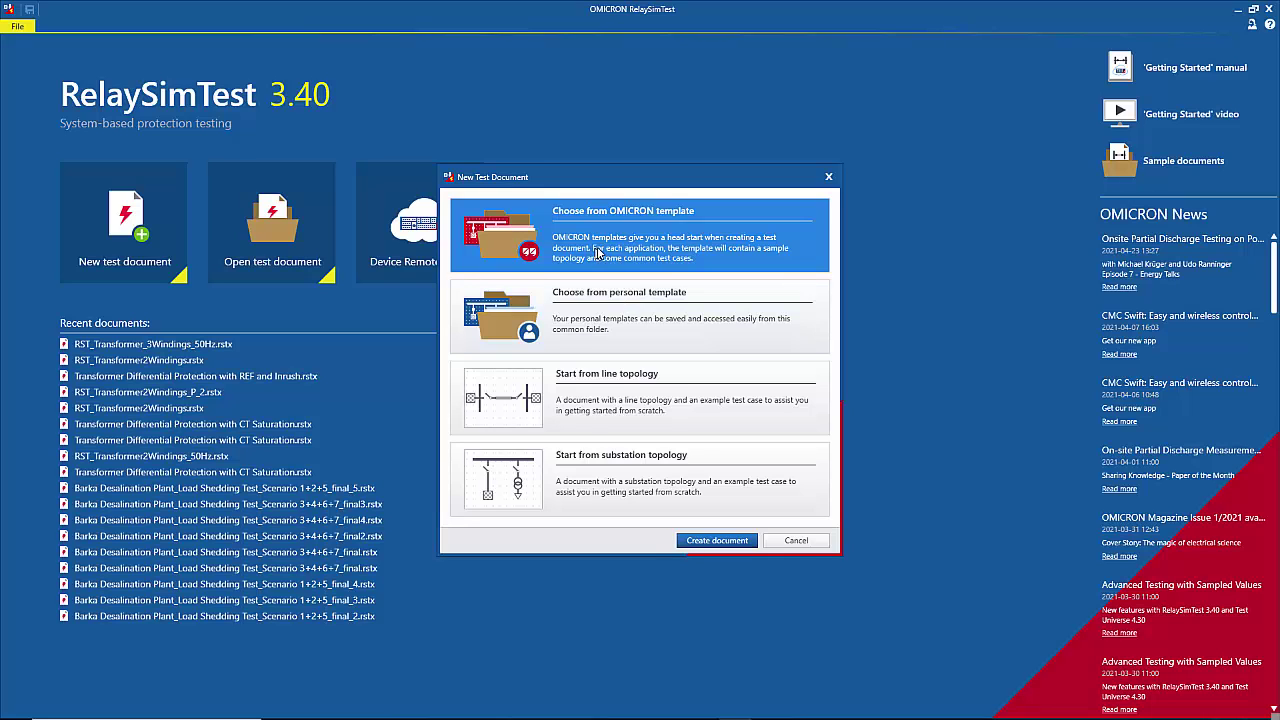
# Create a test document from the OMICRON template Three Winding Transformer Differential Protection.rstt in the Transformer Protection folder.
pyautogui.doubleClick(660, 232)
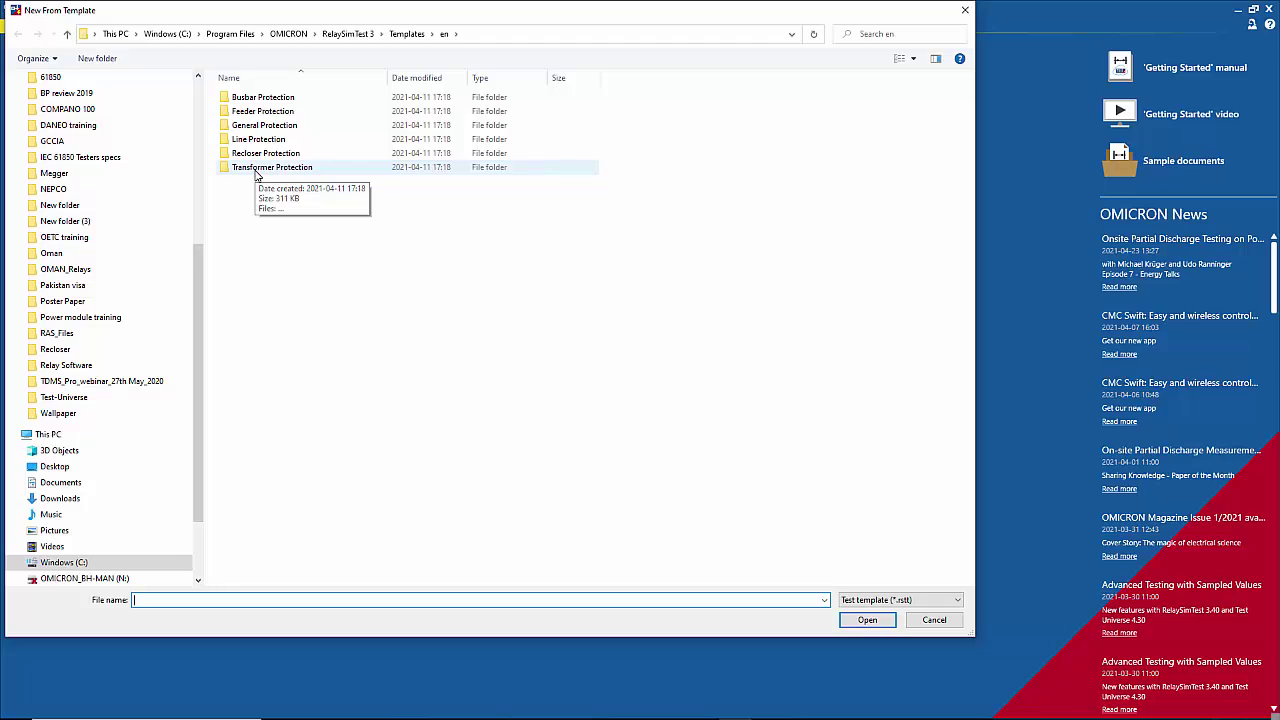
pyautogui.doubleClick(265, 167)
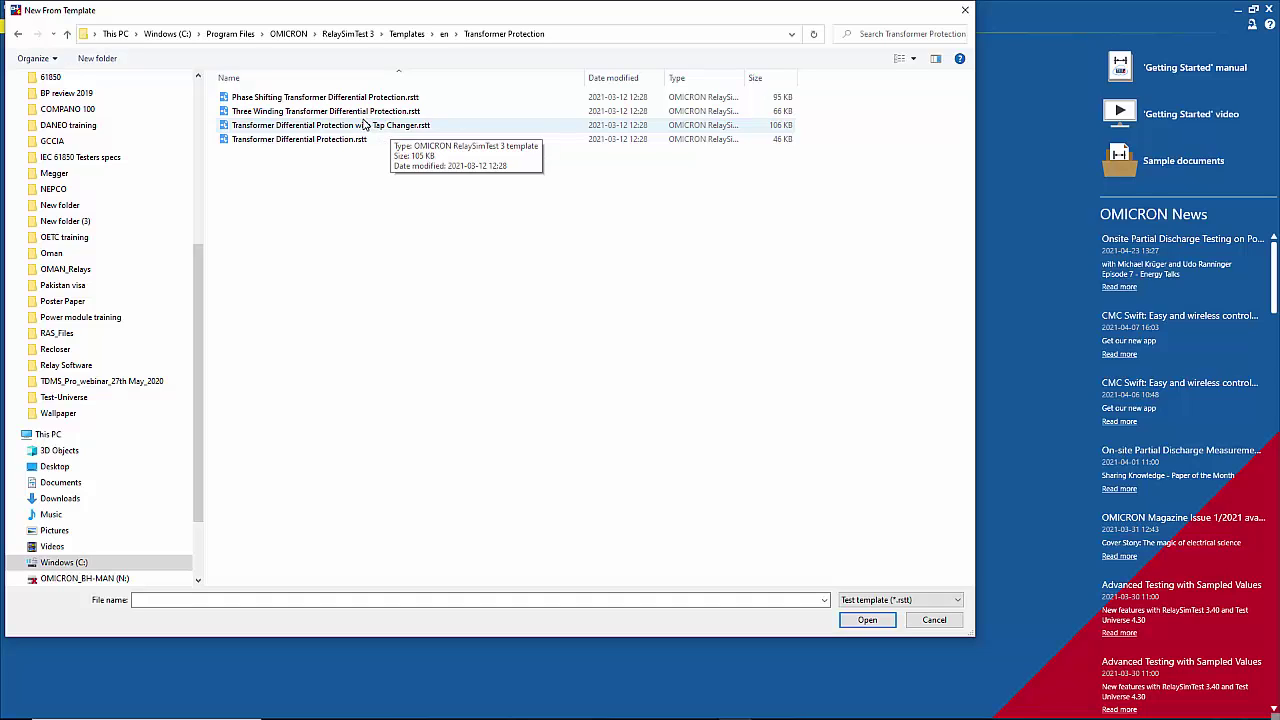
pyautogui.doubleClick(277, 113)
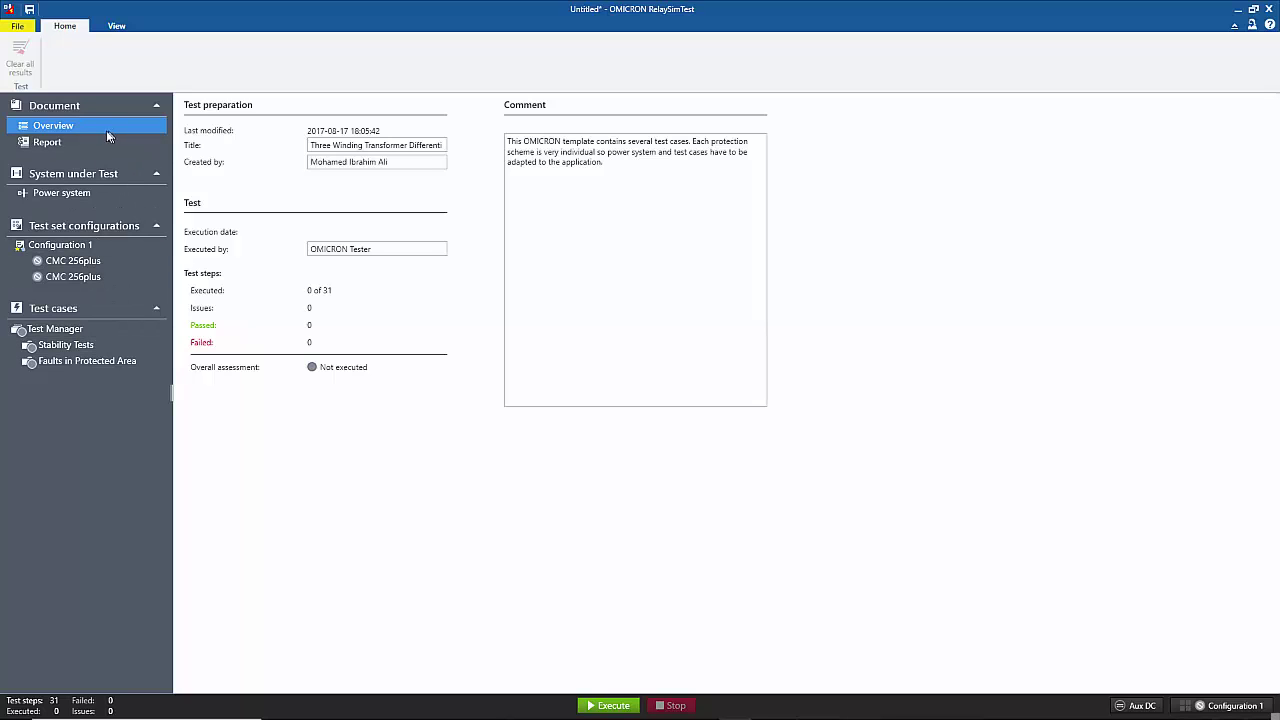
# Review the document's report content options and its overview with the test preparation details.
pyautogui.click(70, 138)
pyautogui.click(74, 126)
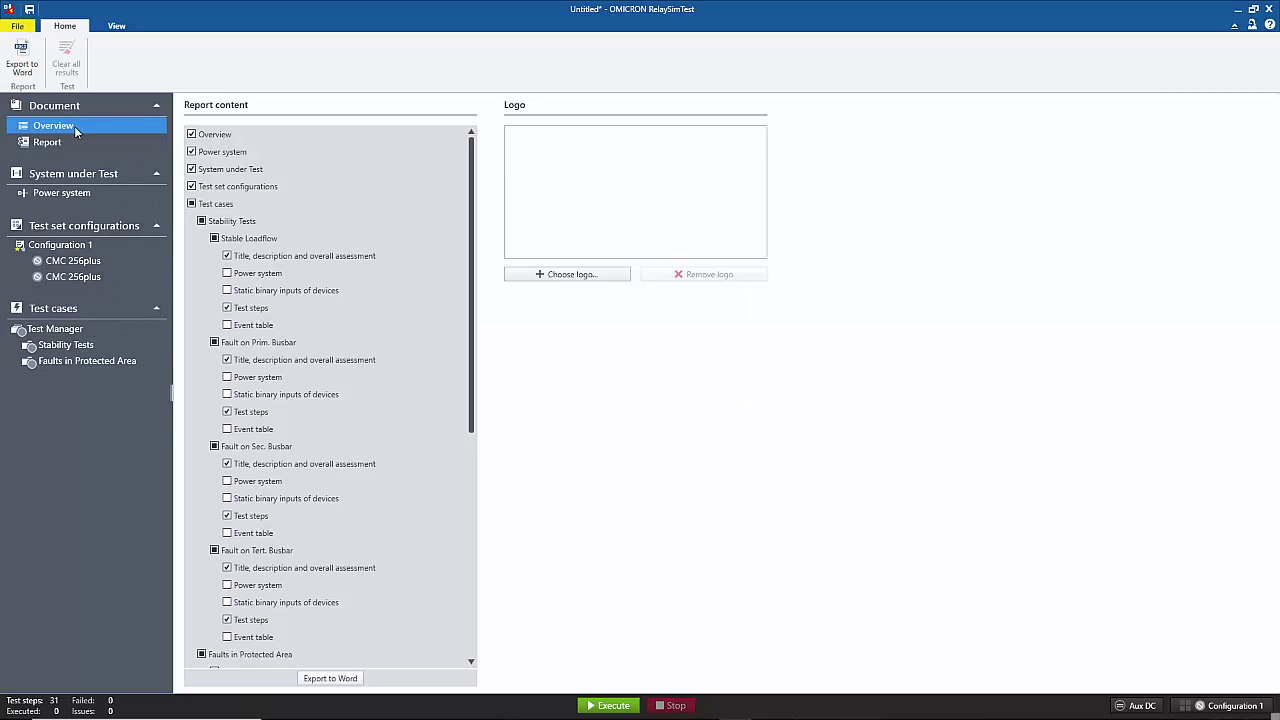
pyautogui.click(72, 141)
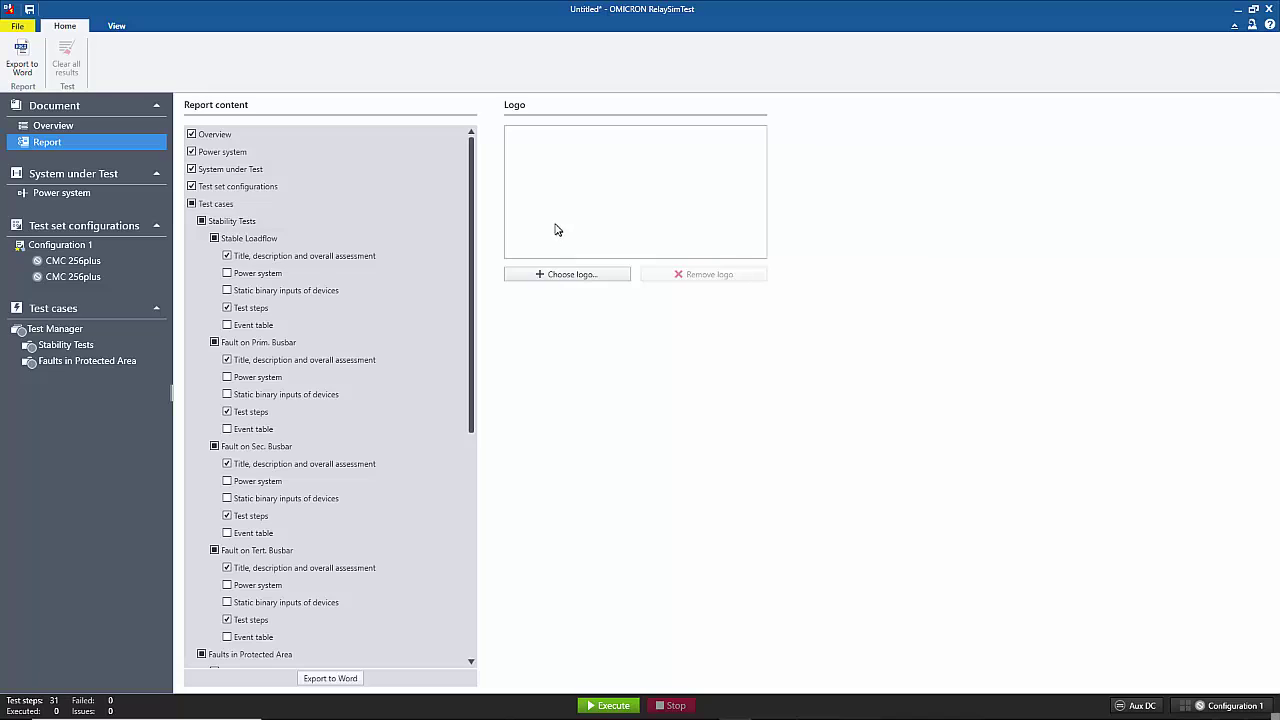
pyautogui.click(90, 125)
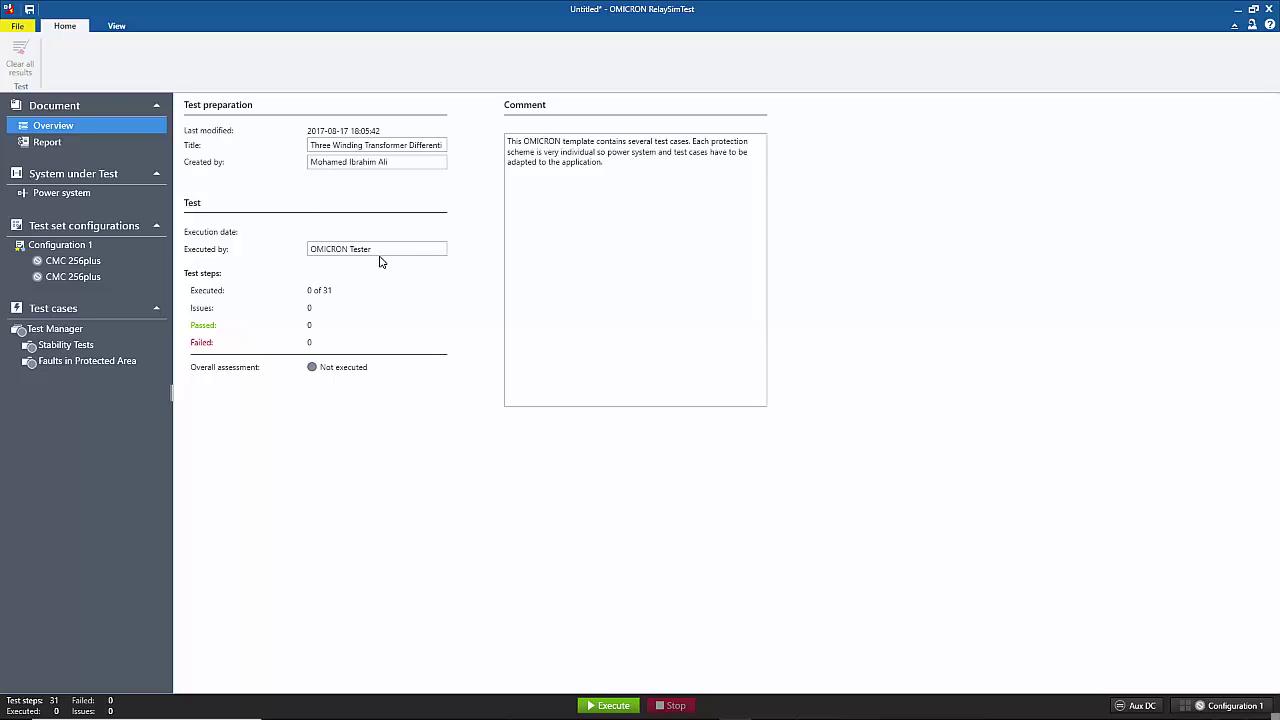
# Examine the three-winding transformer's parameters in the power system, from rated voltages and powers to grounding and dynamic behavior.
pyautogui.click(66, 195)
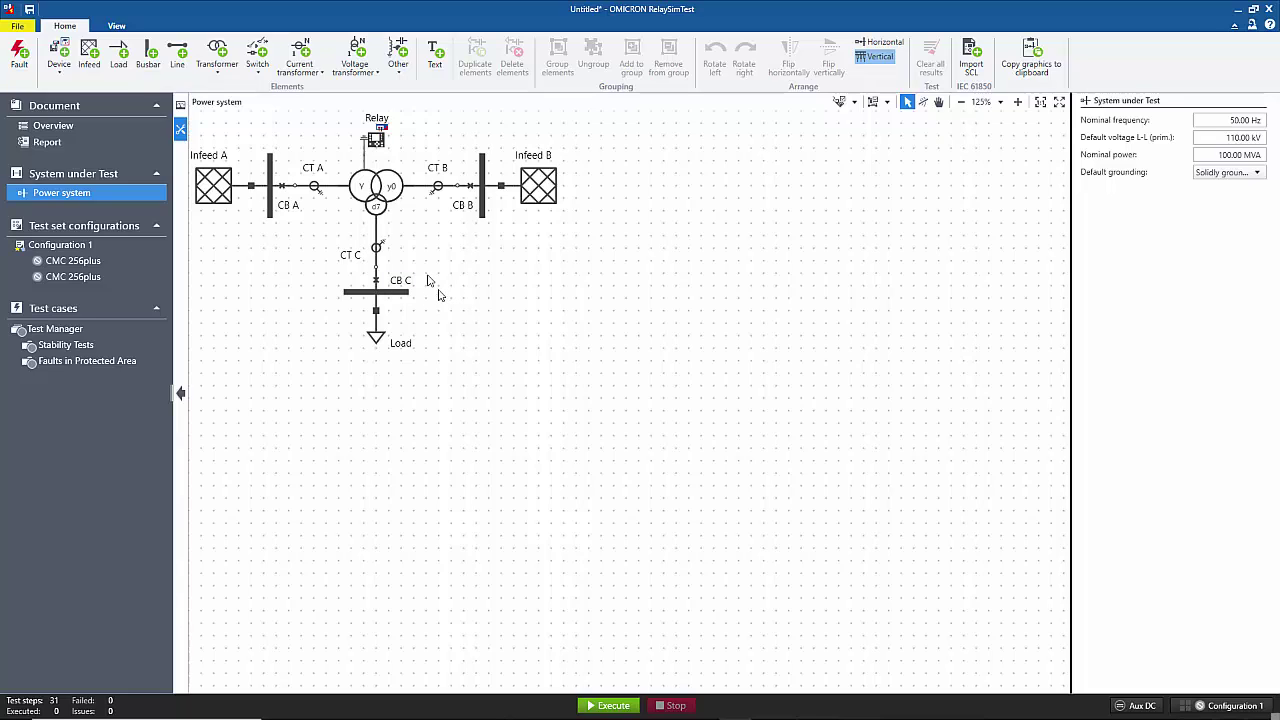
pyautogui.click(376, 200)
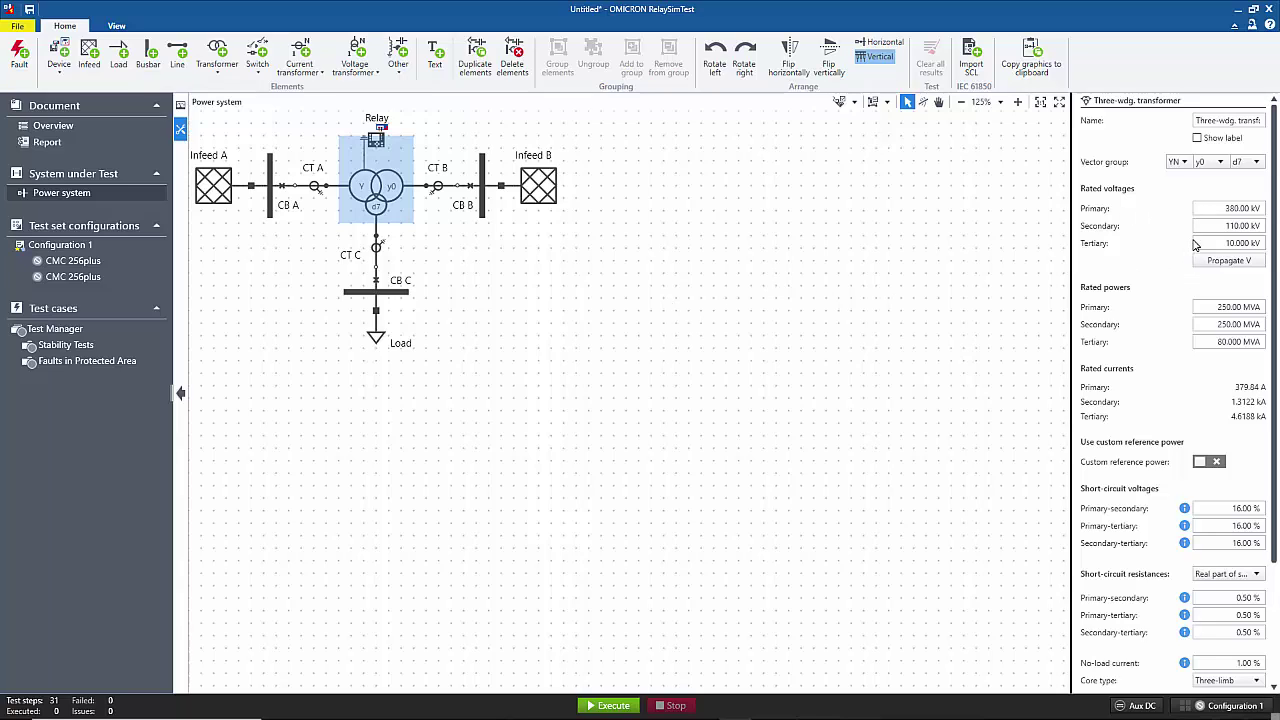
pyautogui.scroll(-2, 1187, 333)
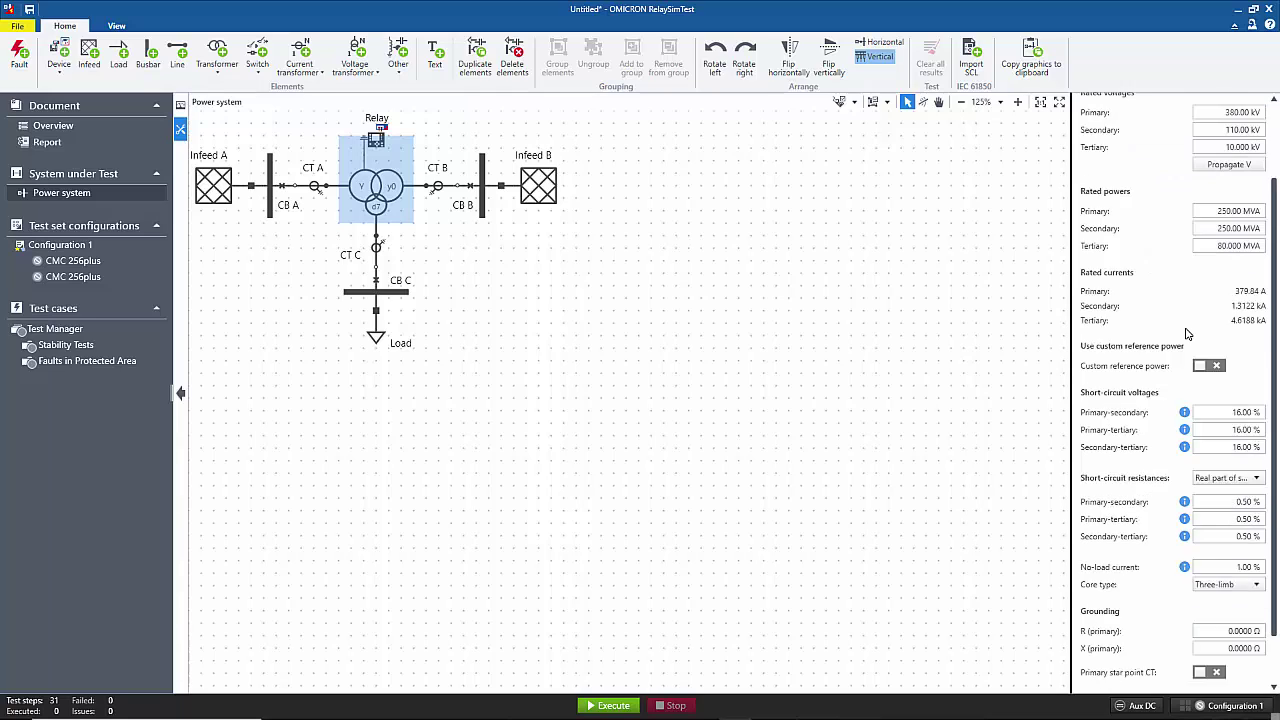
pyautogui.scroll(-1, 1187, 333)
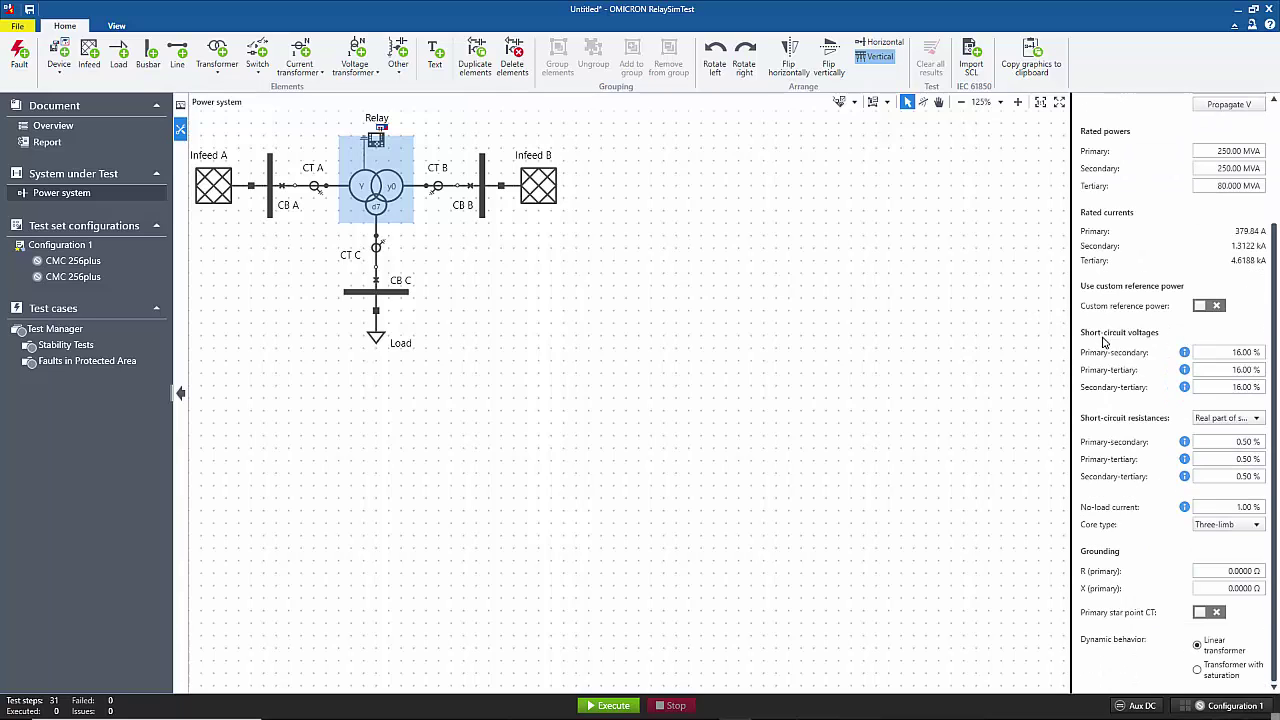
pyautogui.scroll(3, 1127, 352)
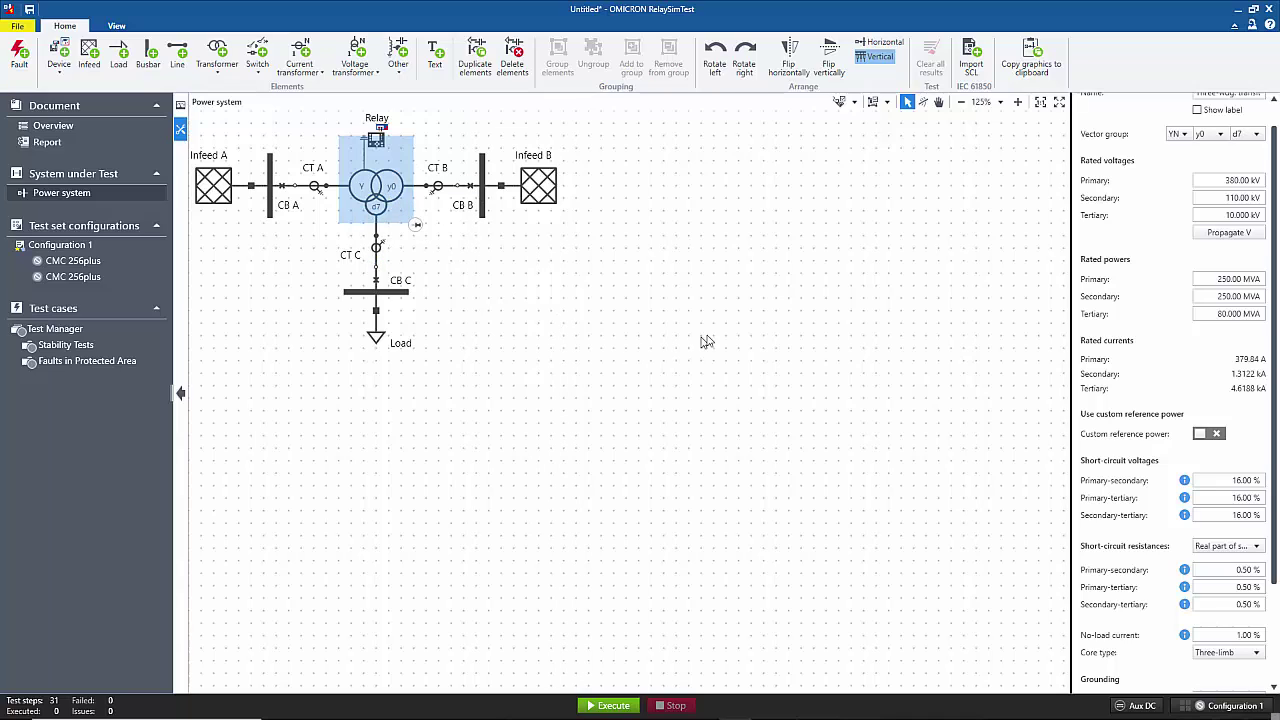
pyautogui.scroll(-4, 1078, 372)
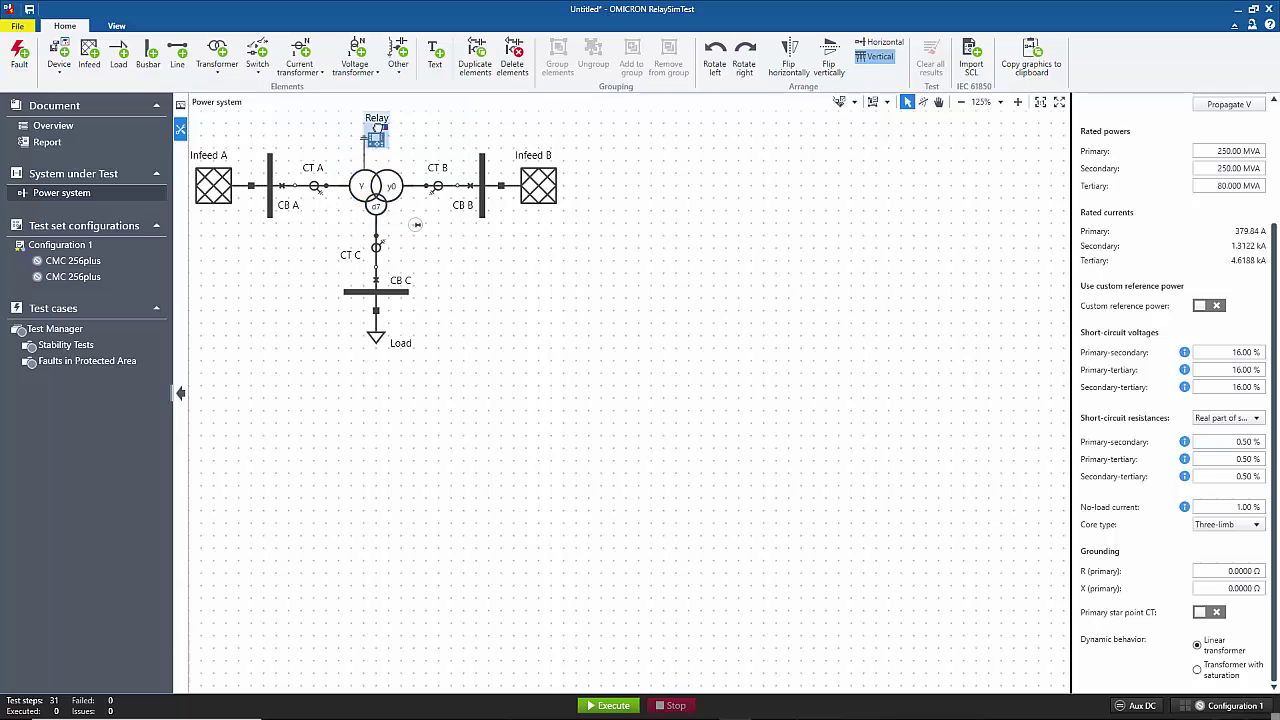
# Move the relay symbol clear of the transformer and enable the three-winding transformer's primary star point CT.
pyautogui.moveTo(378, 130); pyautogui.dragTo(416, 121)
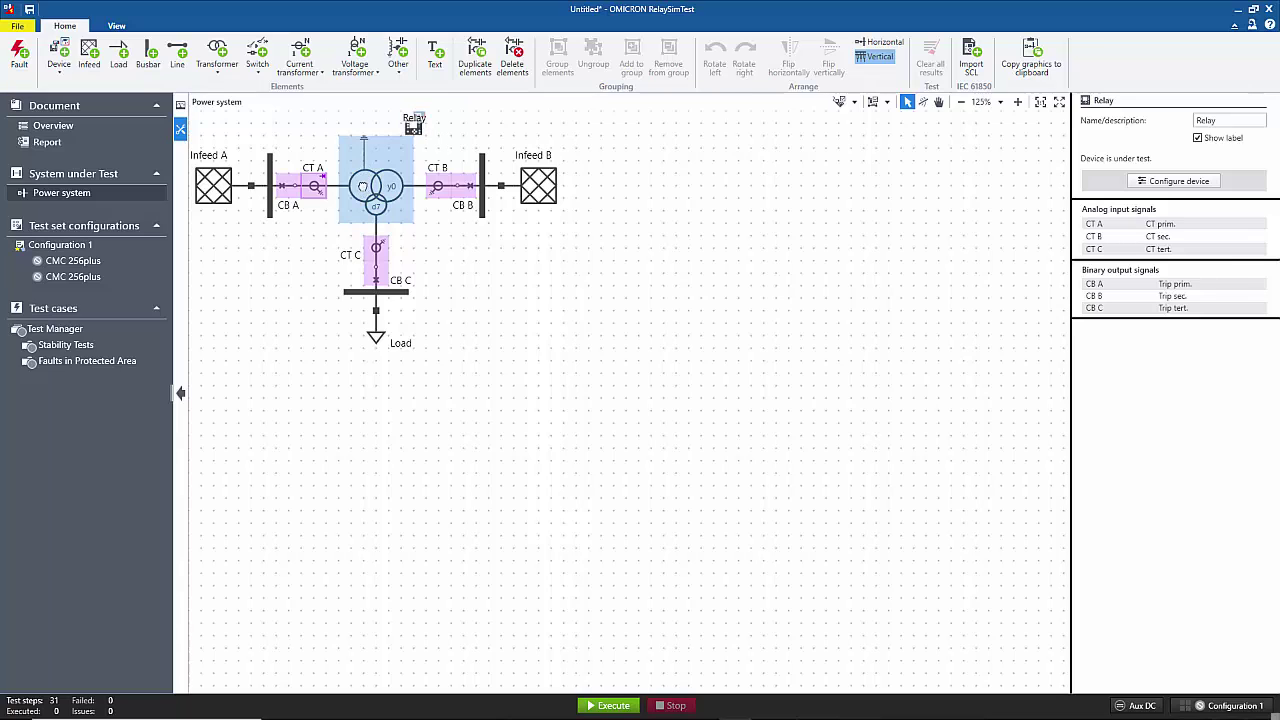
pyautogui.click(362, 186)
pyautogui.scroll(-4, 1184, 582)
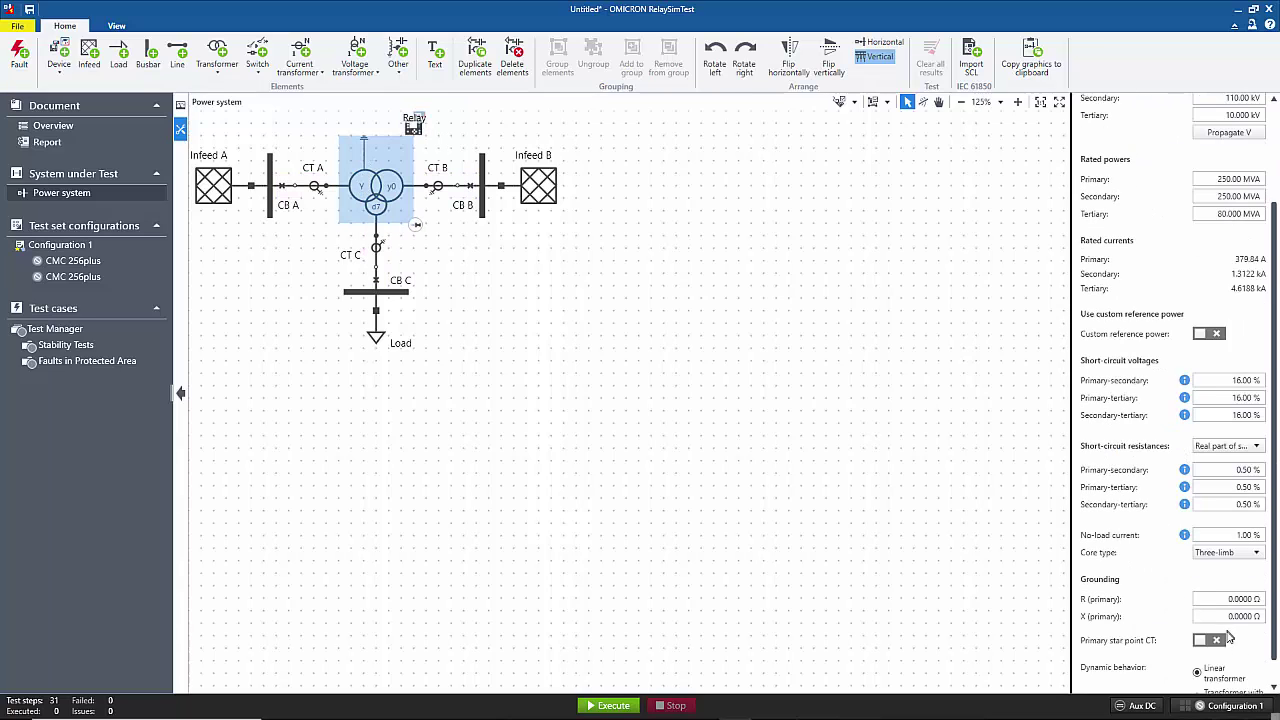
pyautogui.click(1228, 639)
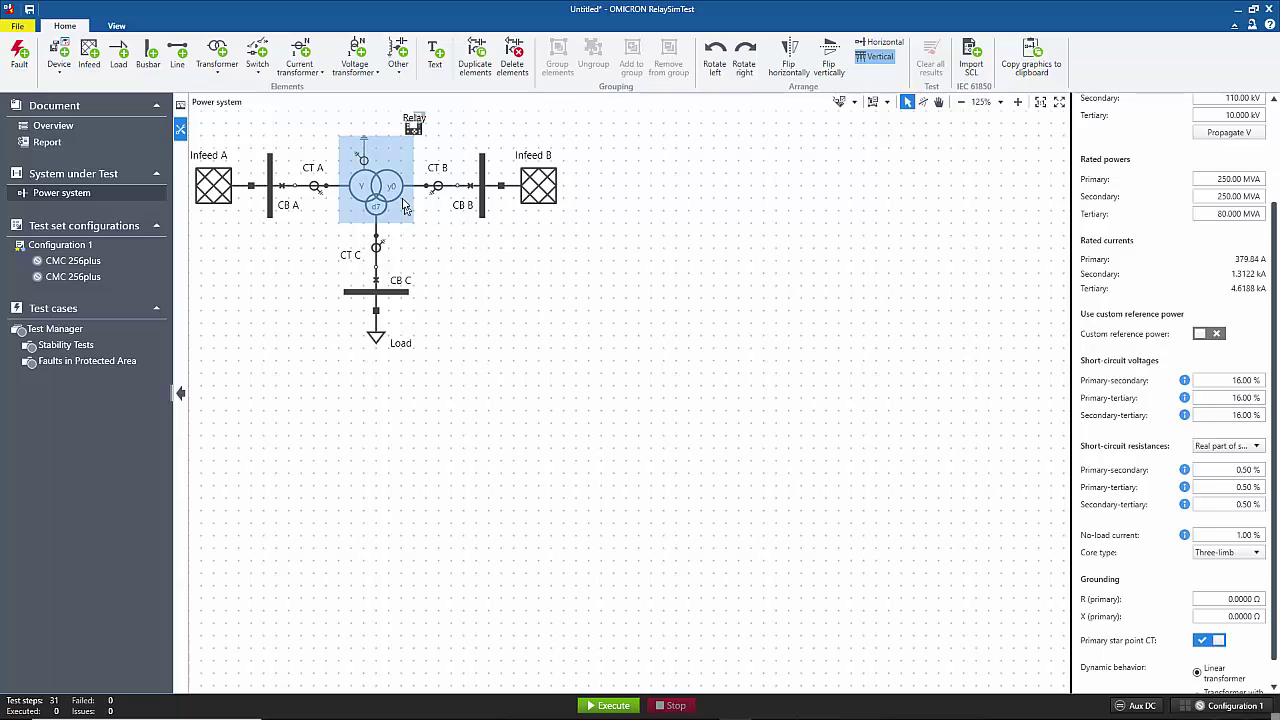
# Set the star point CT to simulate saturation and import its CT data from the CT Analyzer report FD04-R-CT2-CORE1-PASSED-PX(1).XML.
pyautogui.click(364, 162)
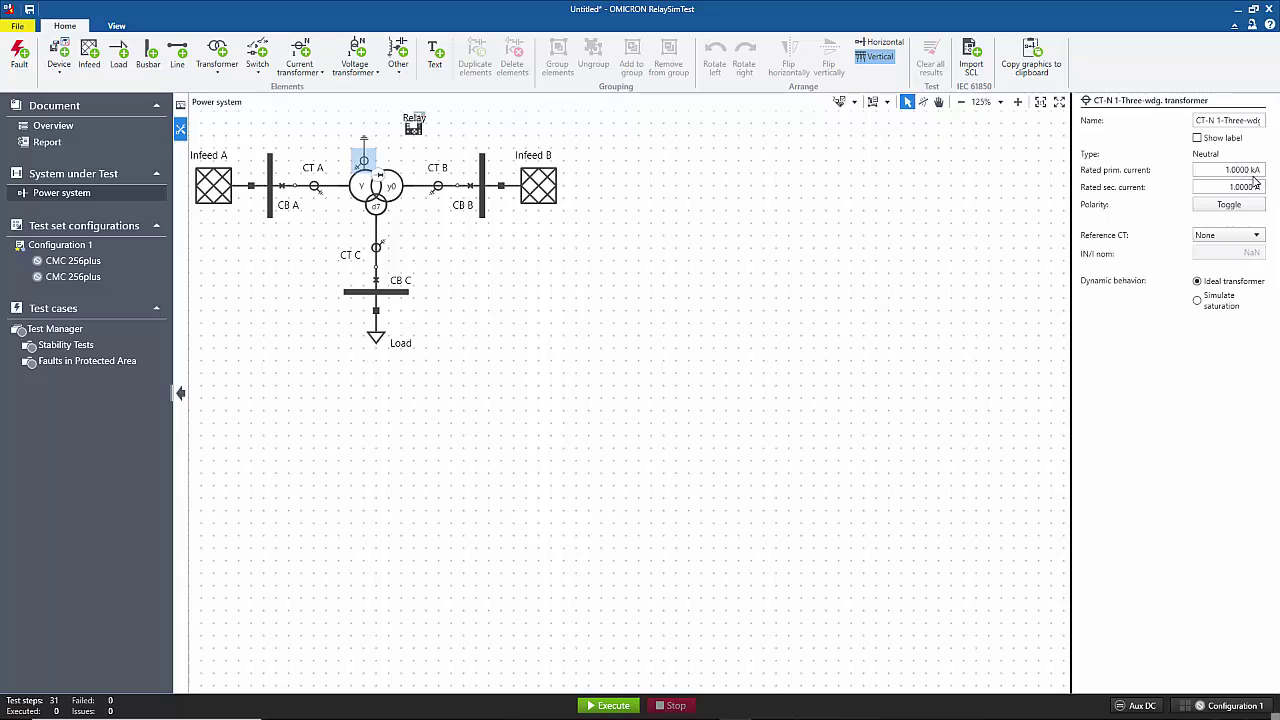
pyautogui.click(1198, 301)
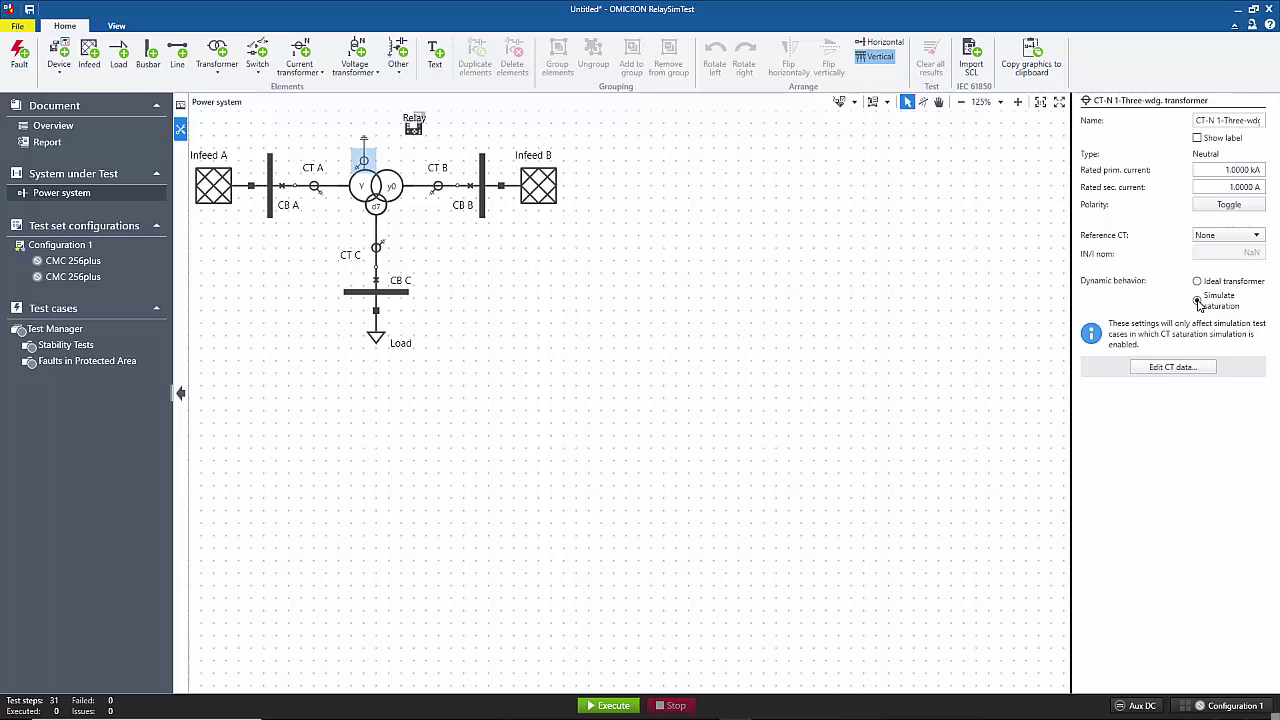
pyautogui.click(1177, 369)
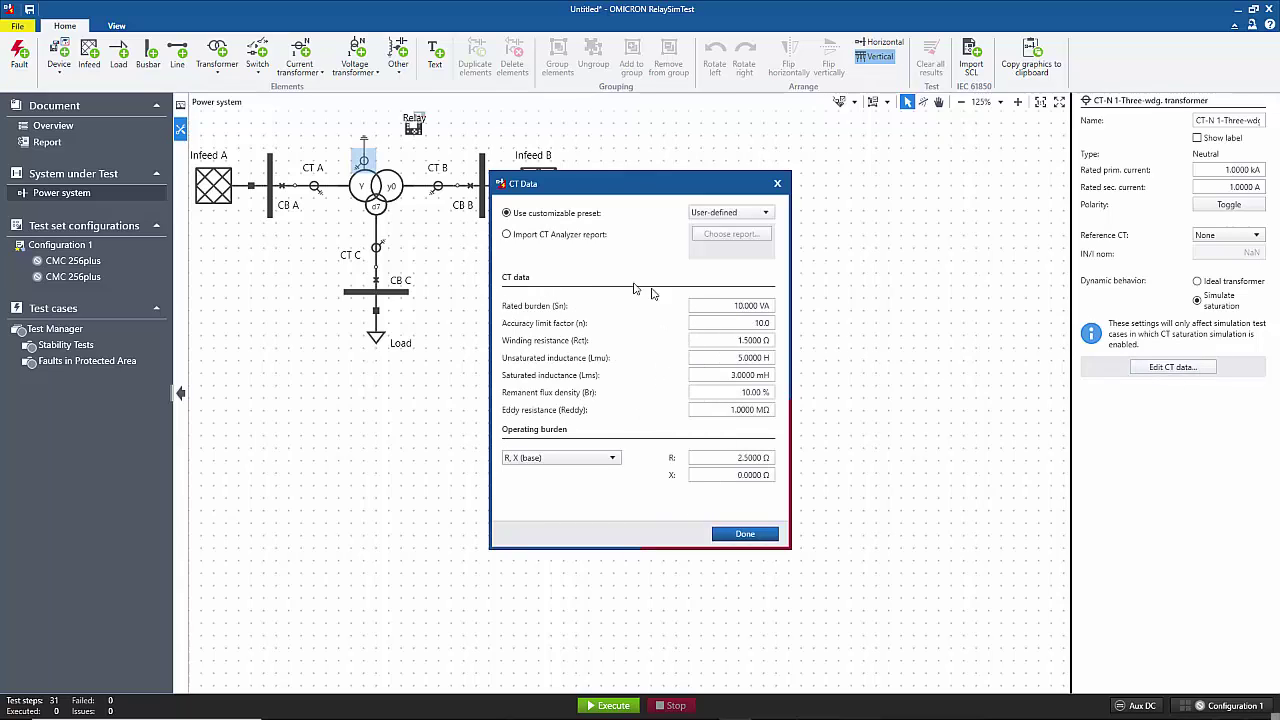
pyautogui.click(560, 236)
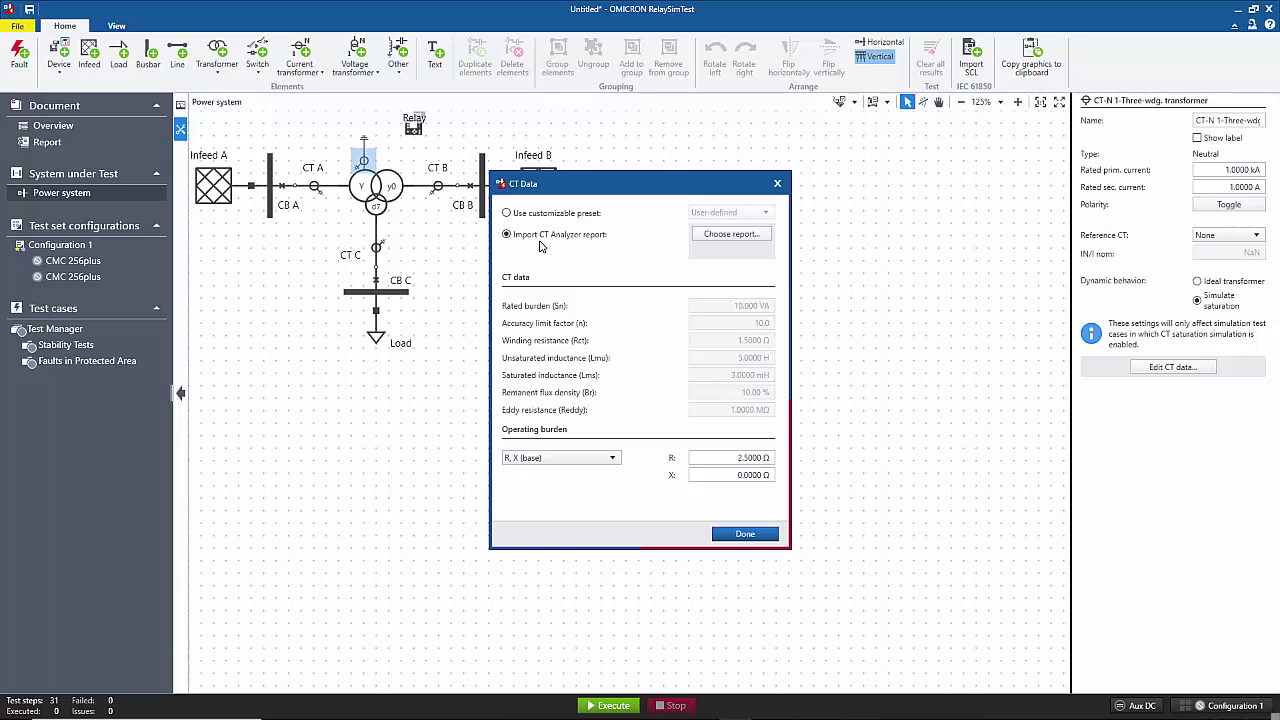
pyautogui.click(725, 238)
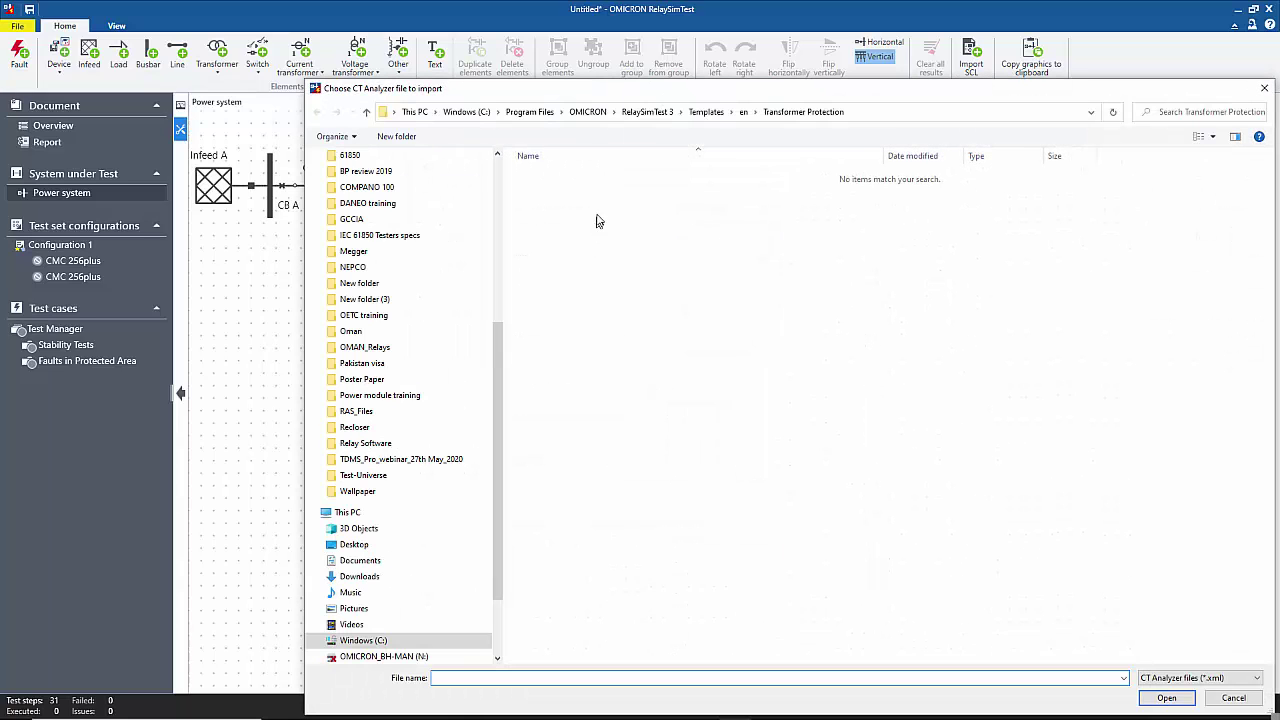
pyautogui.press('Escape')
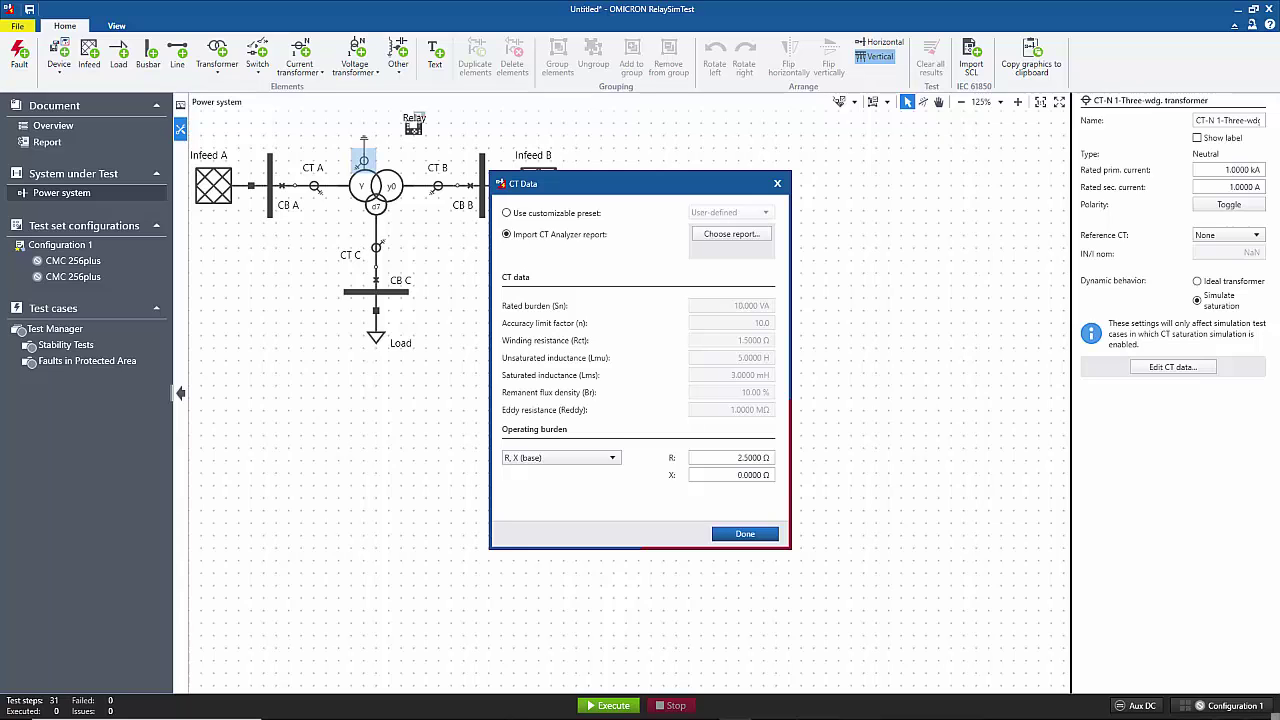
pyautogui.click(731, 233)
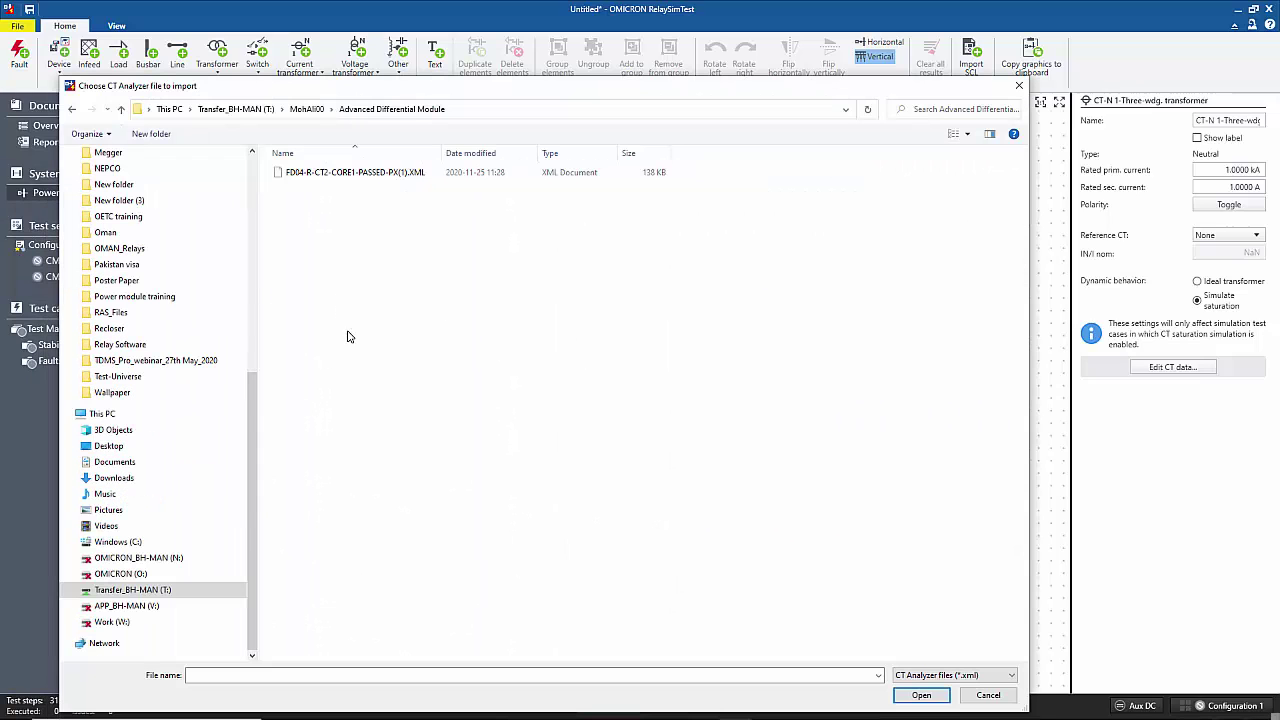
pyautogui.doubleClick(352, 172)
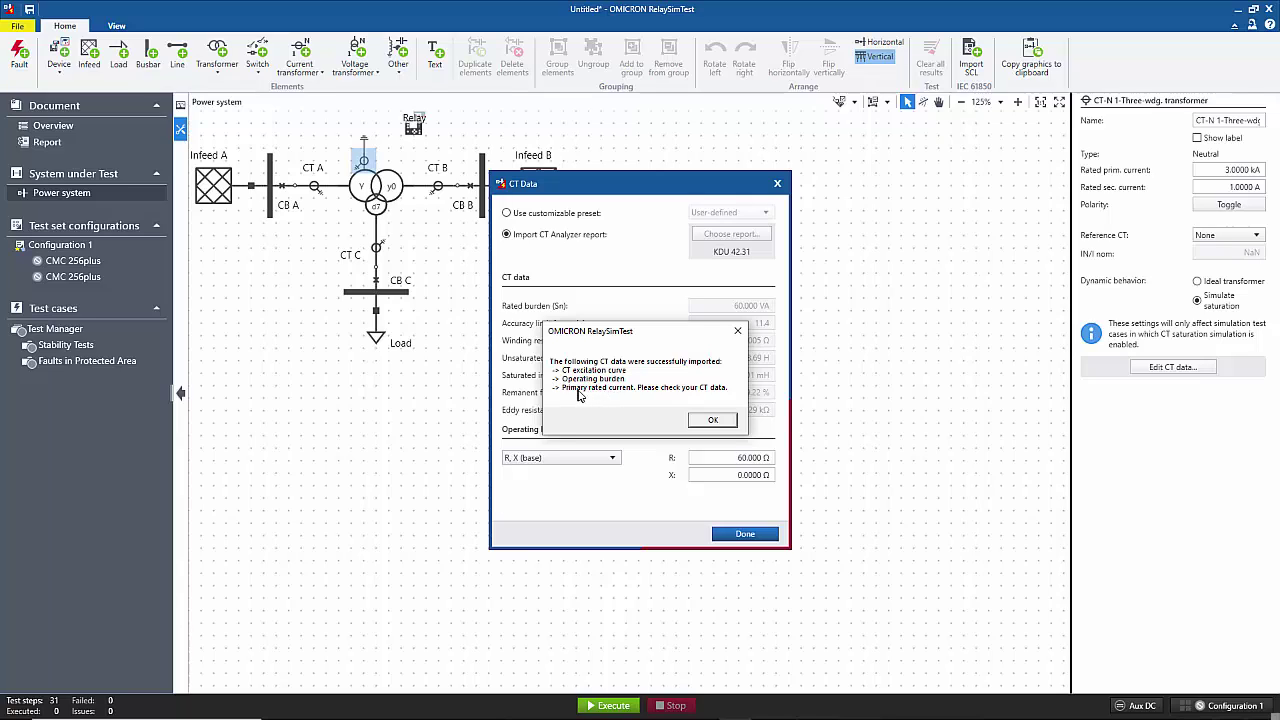
pyautogui.click(703, 421)
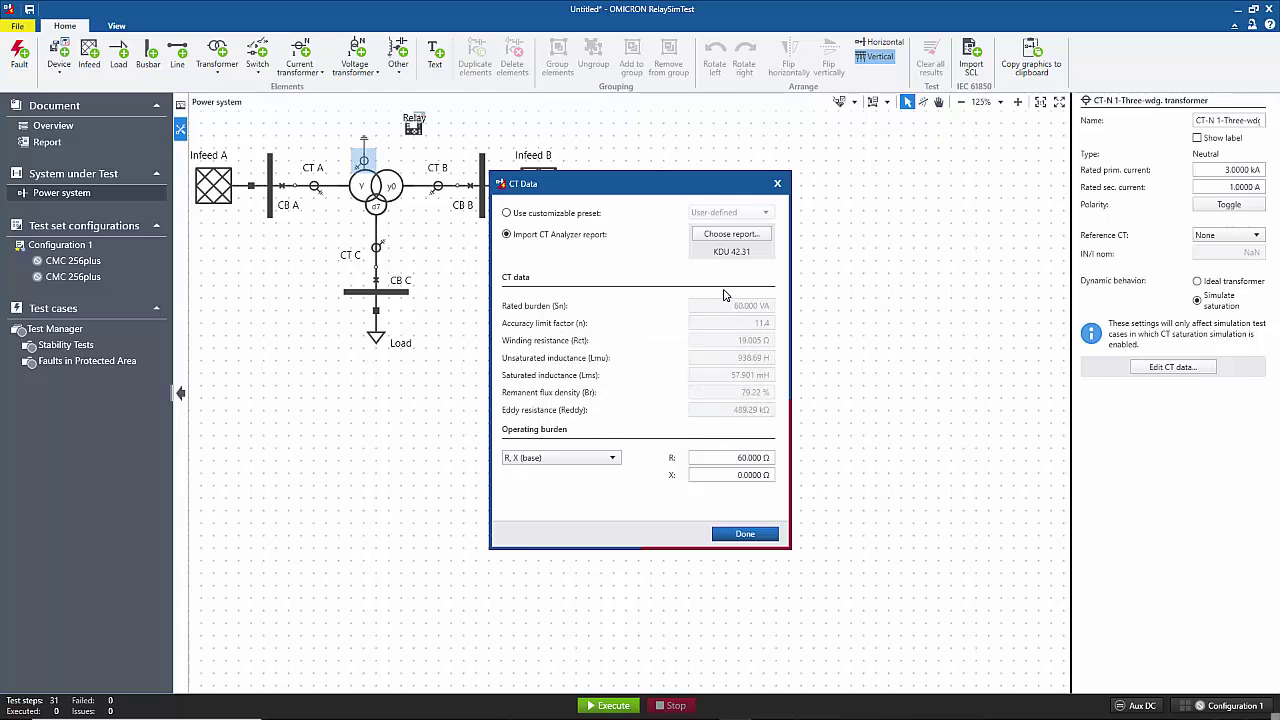
pyautogui.click(741, 534)
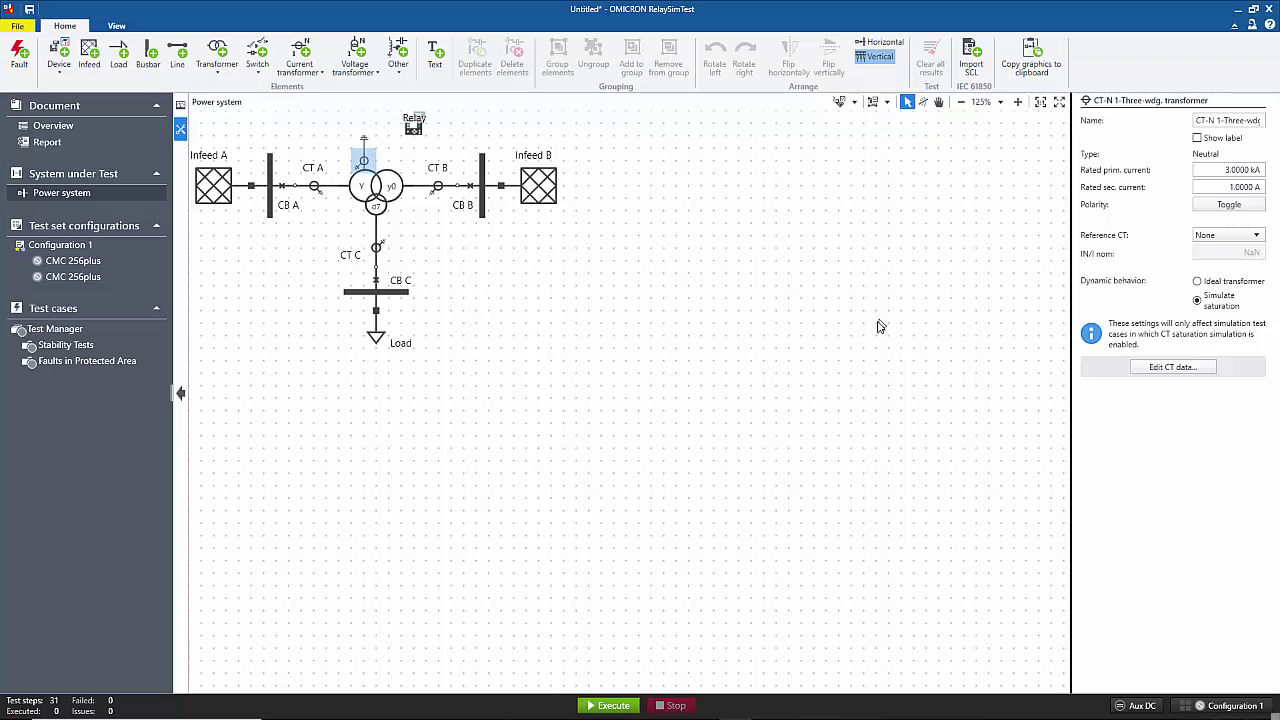
# Try the transformer-with-saturation behavior, look over its saturation data, and return the transformer to linear behavior.
pyautogui.click(376, 190)
pyautogui.scroll(-3, 1240, 450)
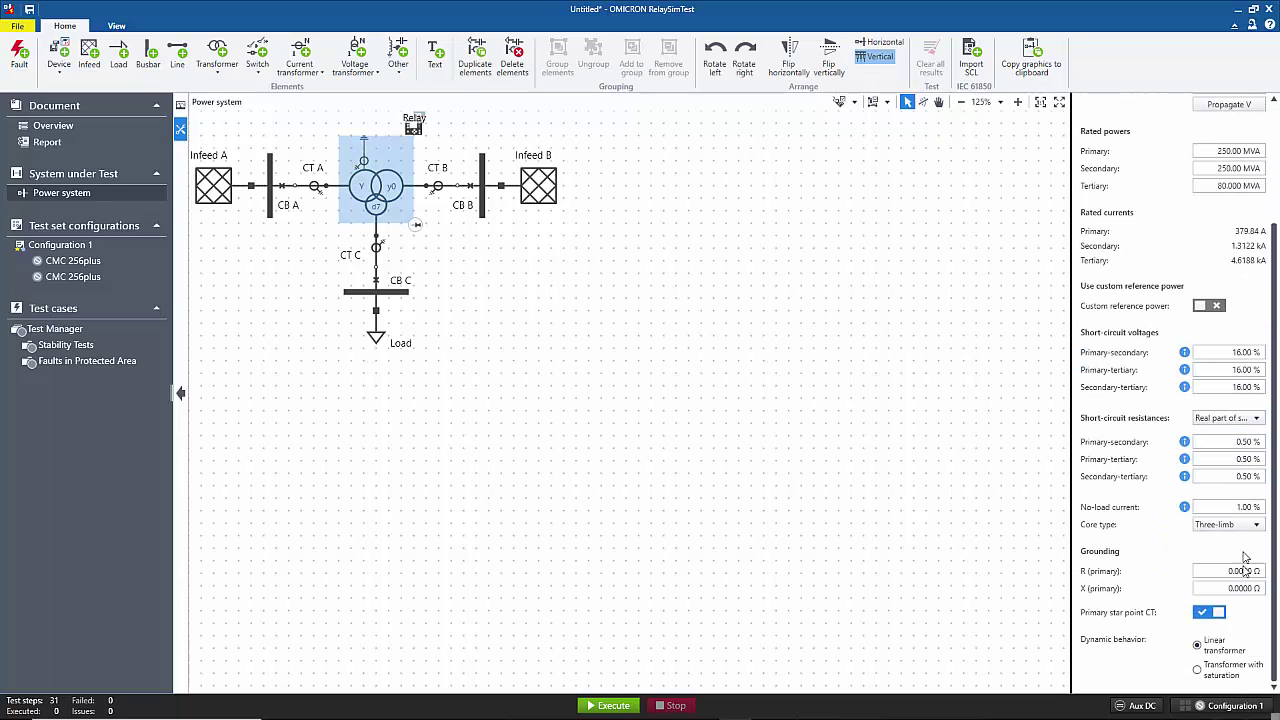
pyautogui.click(1206, 670)
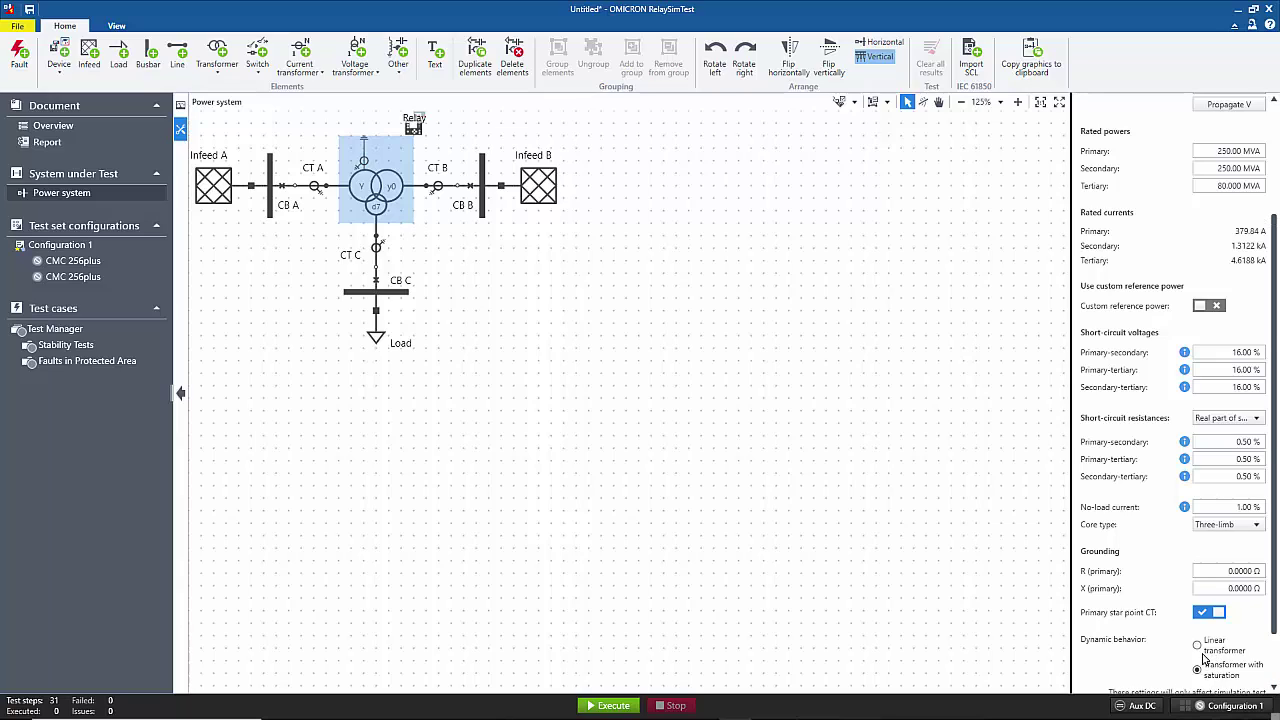
pyautogui.scroll(-1, 1204, 655)
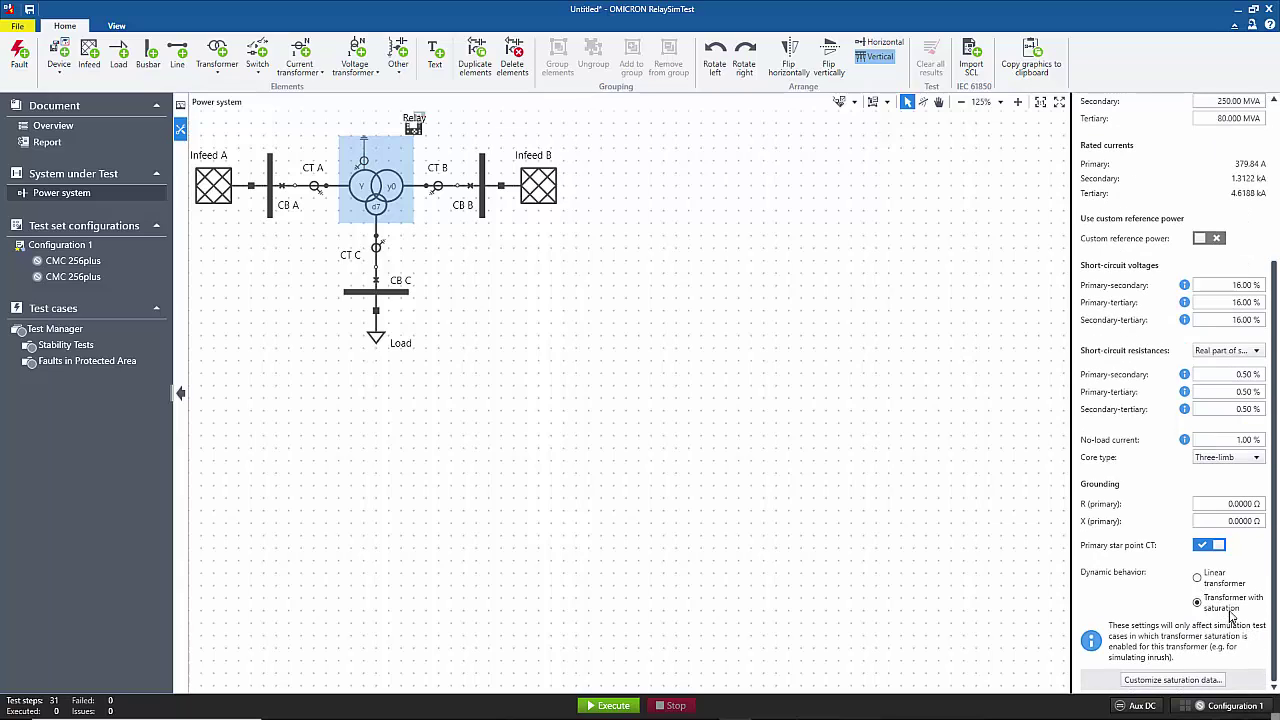
pyautogui.click(1172, 680)
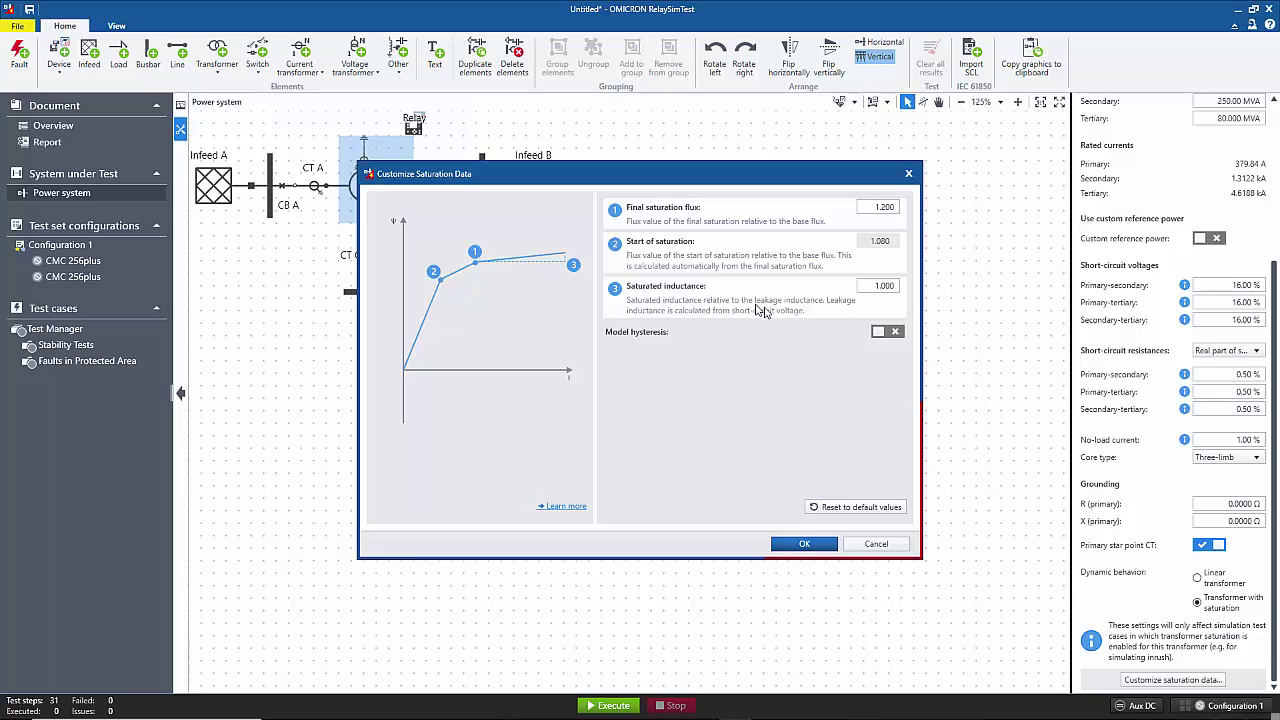
pyautogui.click(805, 545)
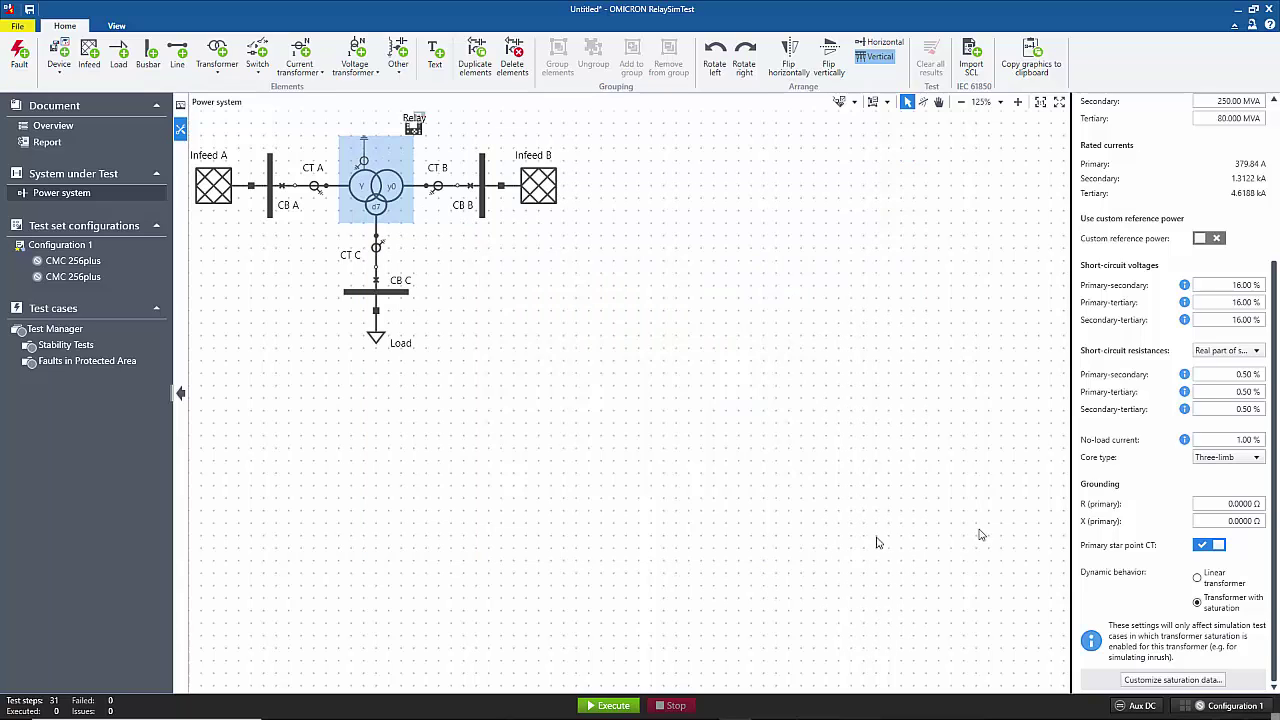
pyautogui.click(1218, 586)
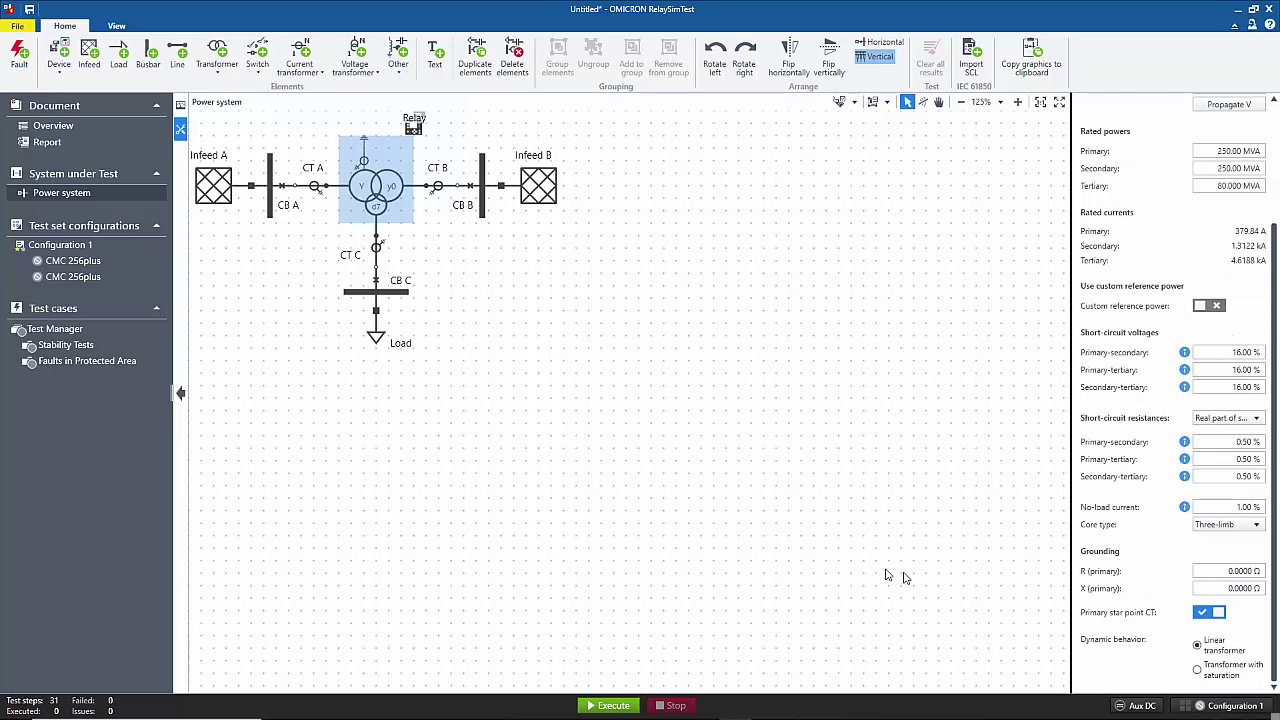
# Open the analog output wiring of the first CMC 256plus test set in Configuration 1.
pyautogui.click(62, 227)
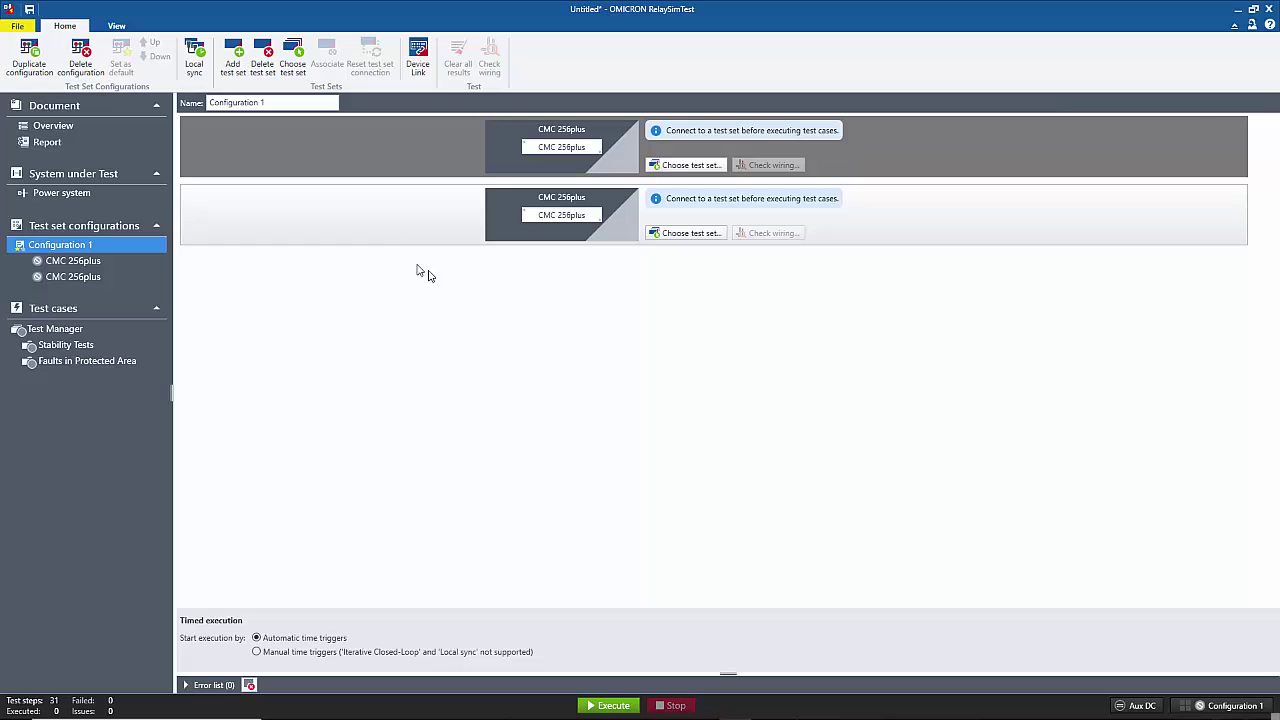
pyautogui.click(110, 195)
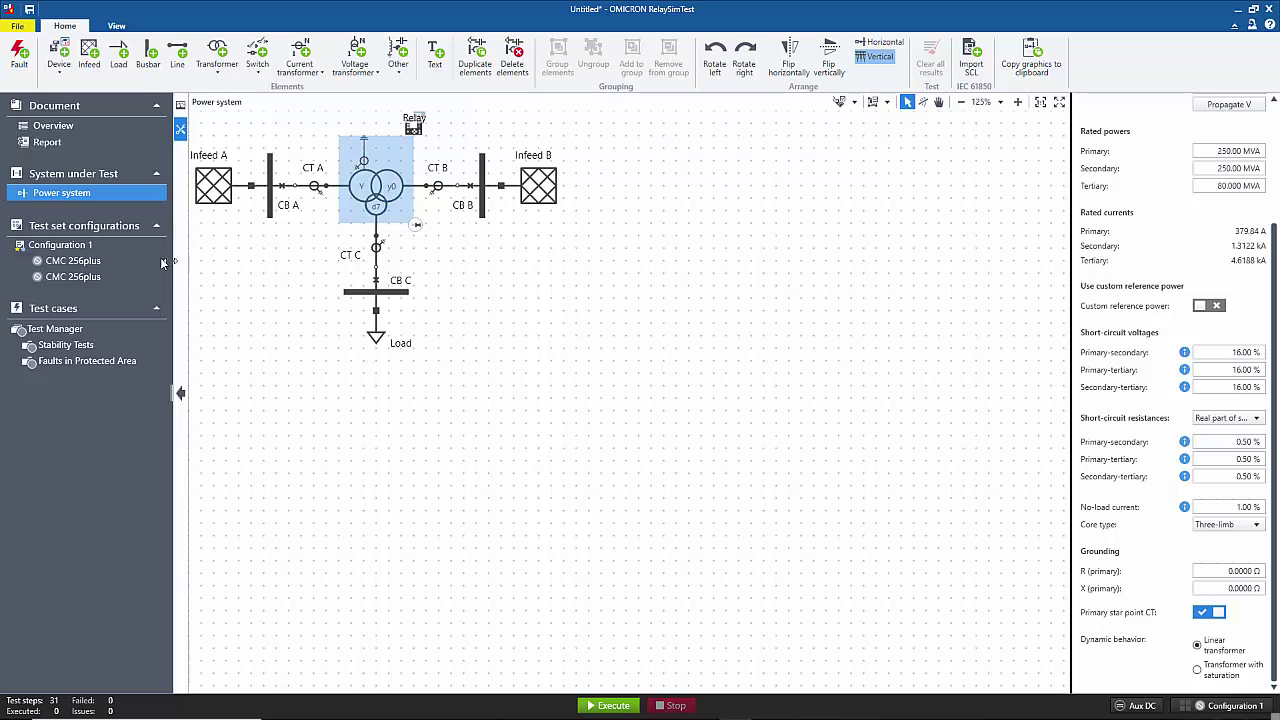
pyautogui.click(85, 245)
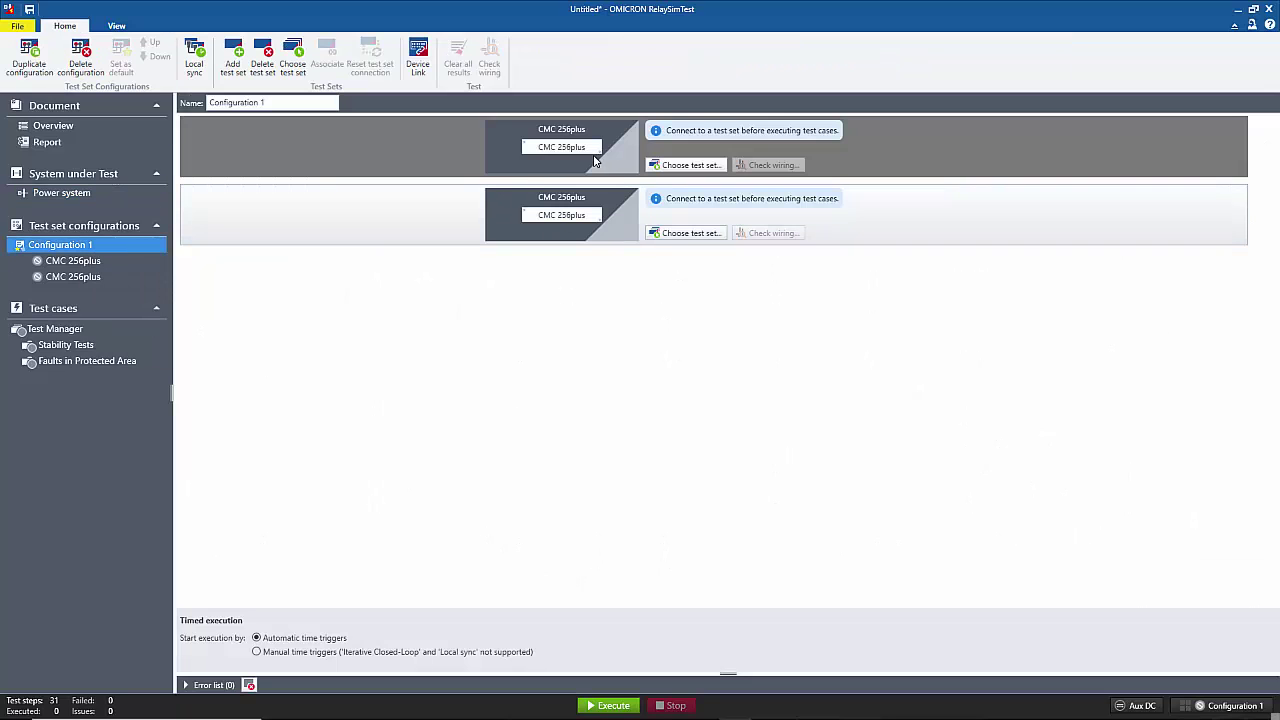
pyautogui.click(502, 153)
pyautogui.doubleClick(502, 153)
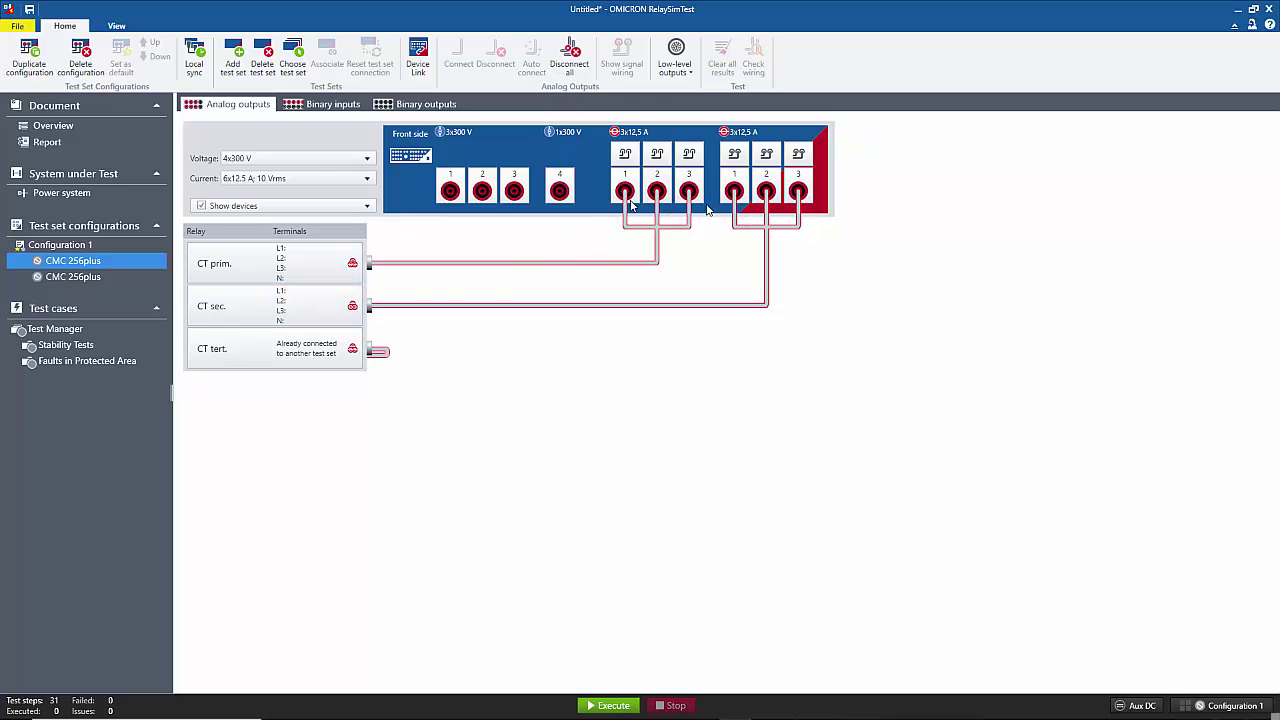
# Check the first CMC 256plus's binary input wiring and the analog output wiring of the second CMC 256plus in Configuration 1.
pyautogui.click(338, 107)
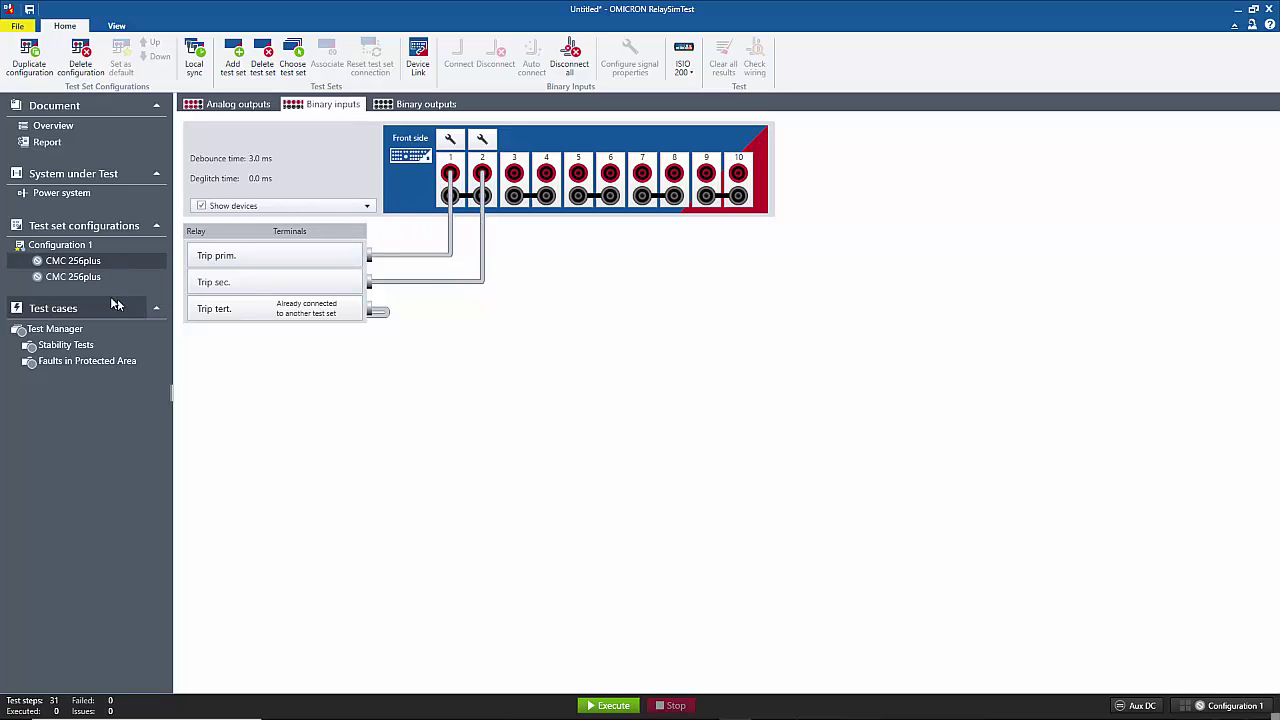
pyautogui.click(90, 246)
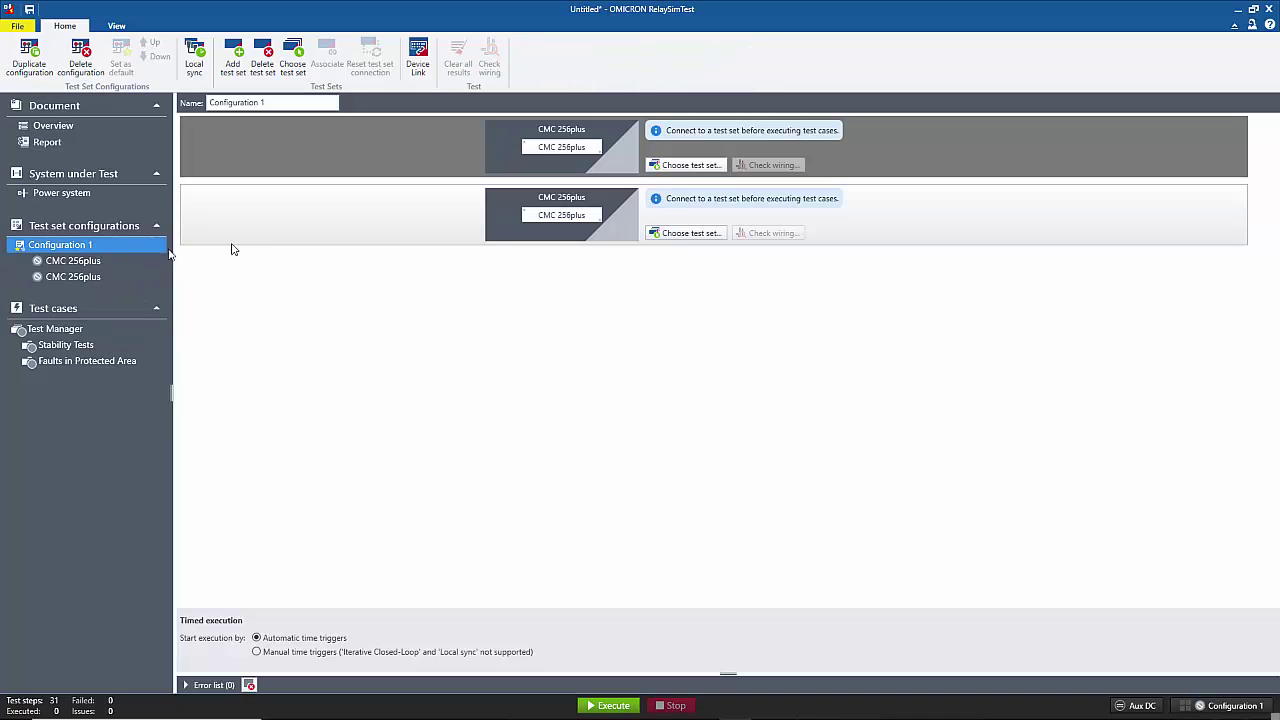
pyautogui.click(389, 228)
pyautogui.doubleClick(389, 228)
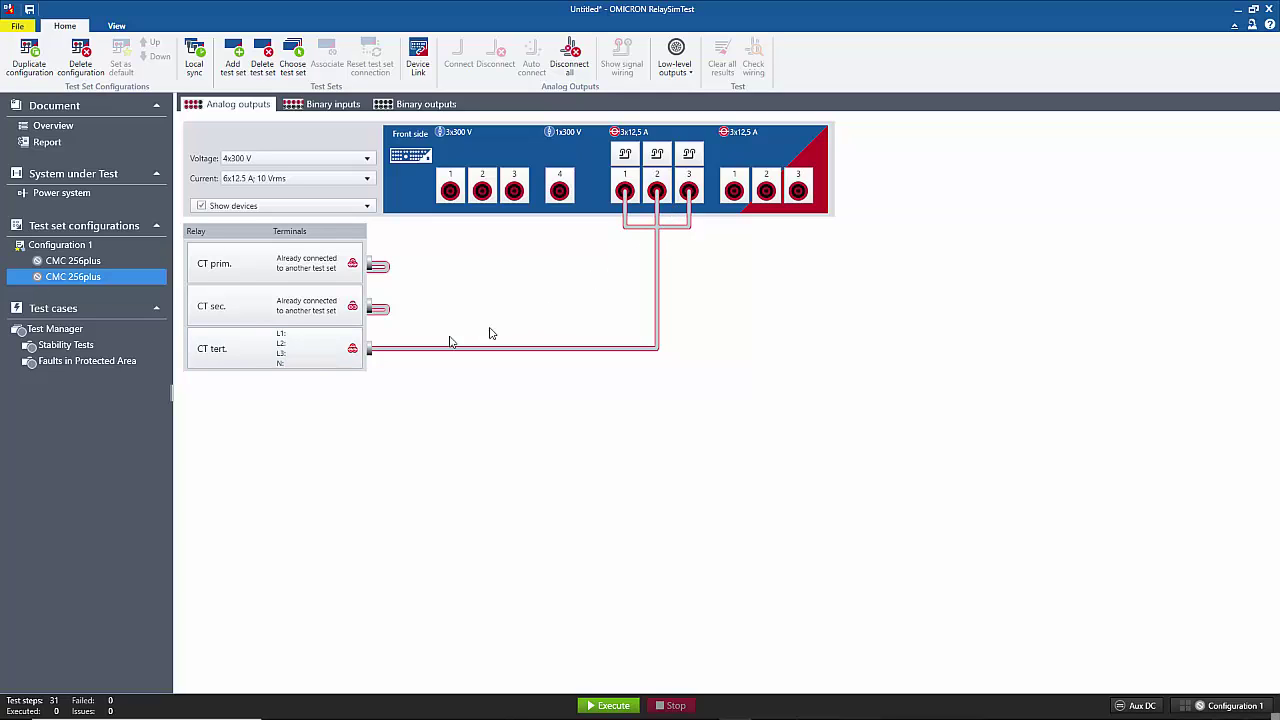
# Review the second test set's binary outputs and binary inputs, and return to the first test set's binary input wiring.
pyautogui.click(336, 108)
pyautogui.click(396, 108)
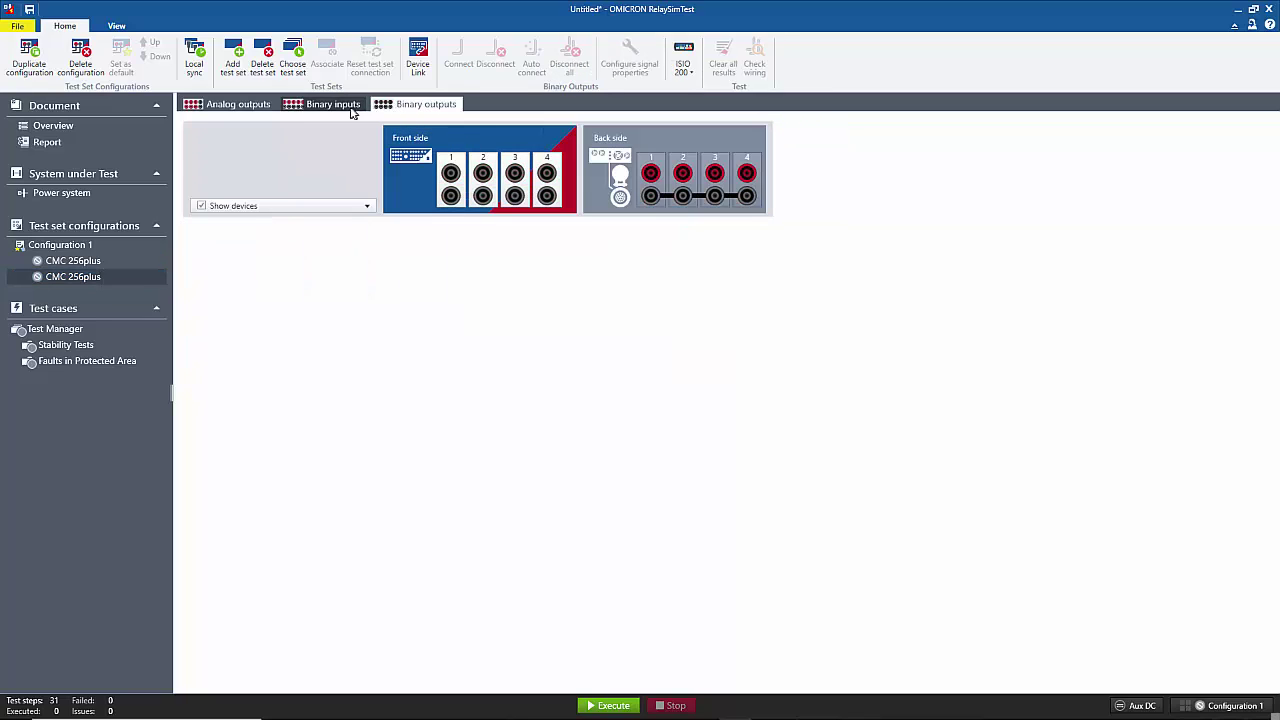
pyautogui.click(350, 108)
pyautogui.click(85, 264)
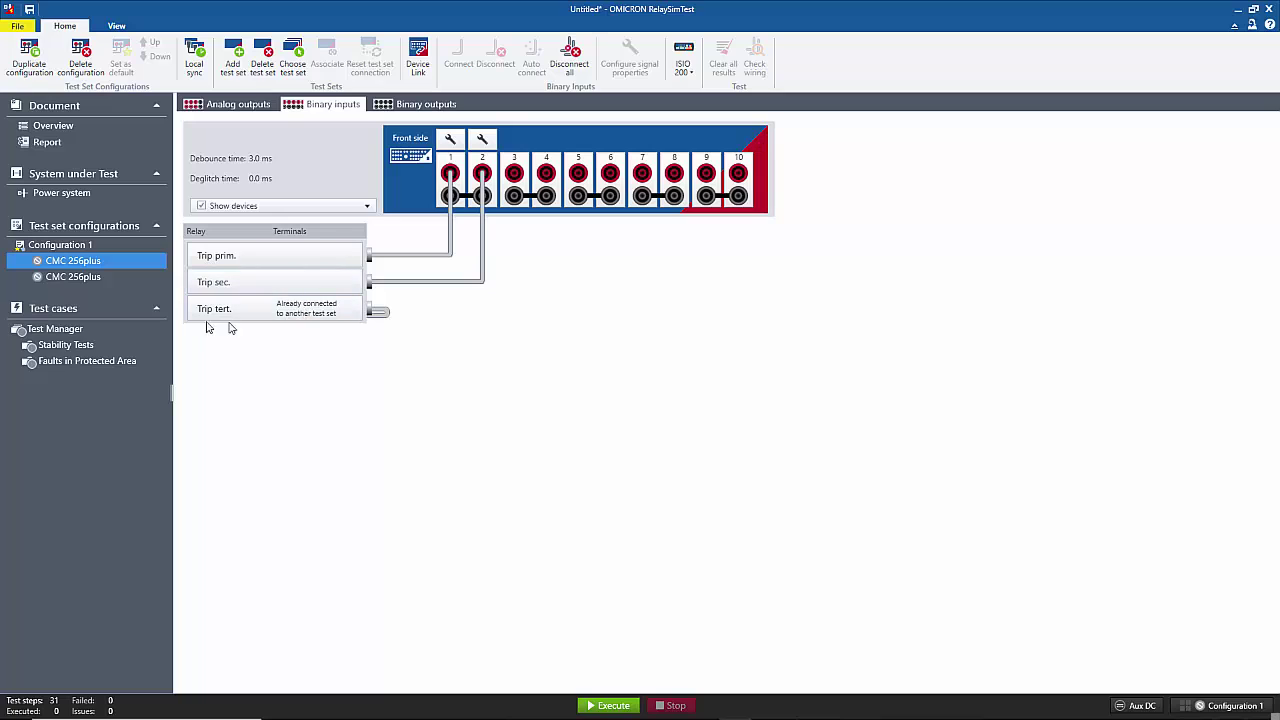
# View the test set types offered for the first test set of Configuration 1 and leave the selection without choosing one.
pyautogui.click(83, 248)
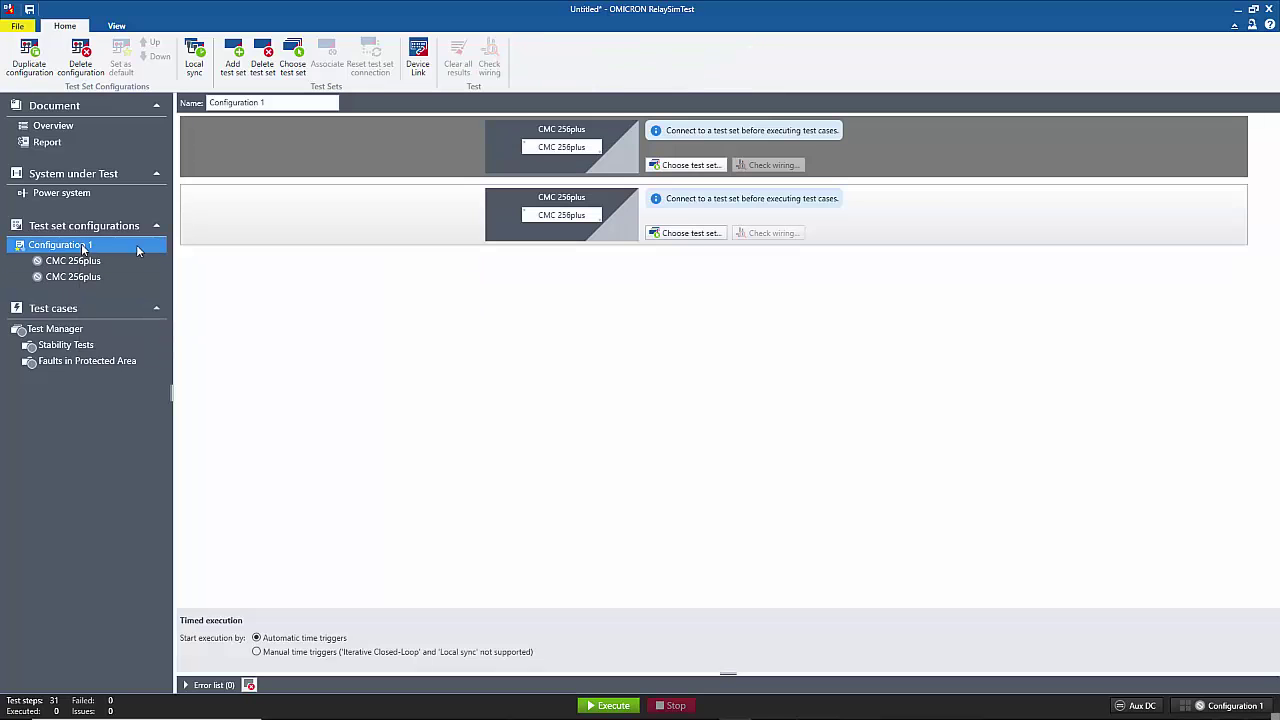
pyautogui.click(660, 165)
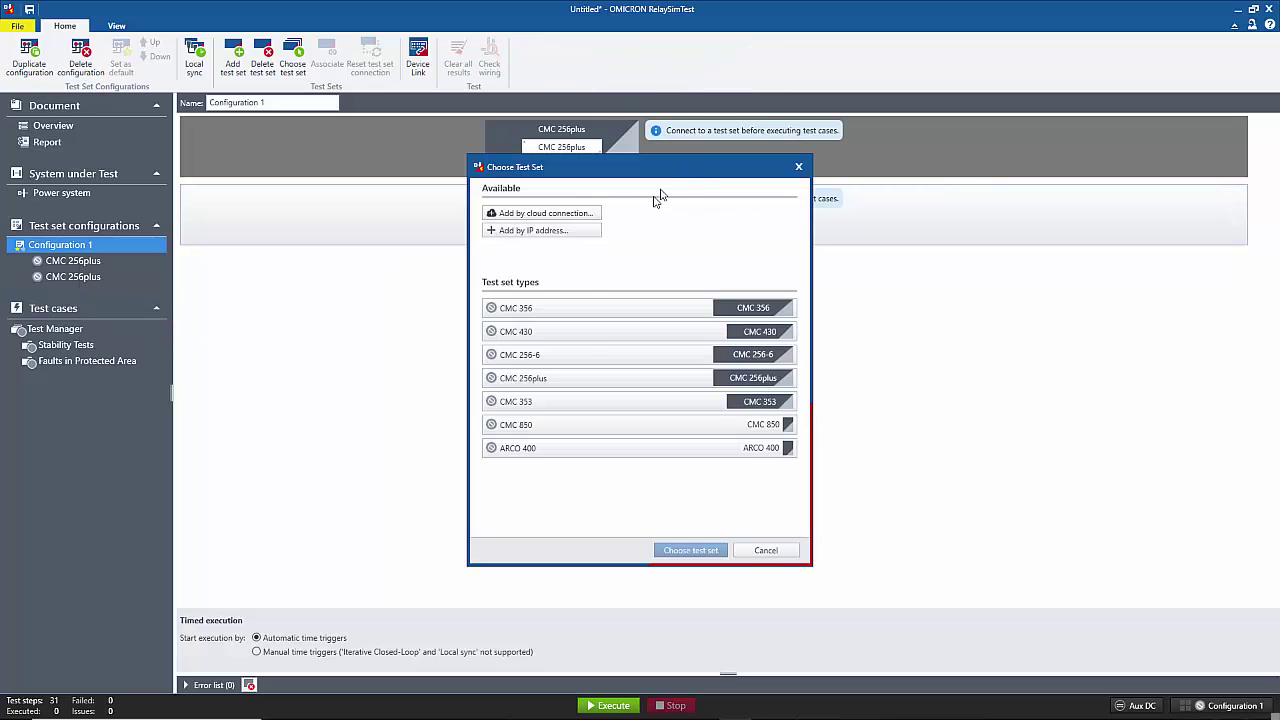
pyautogui.click(766, 550)
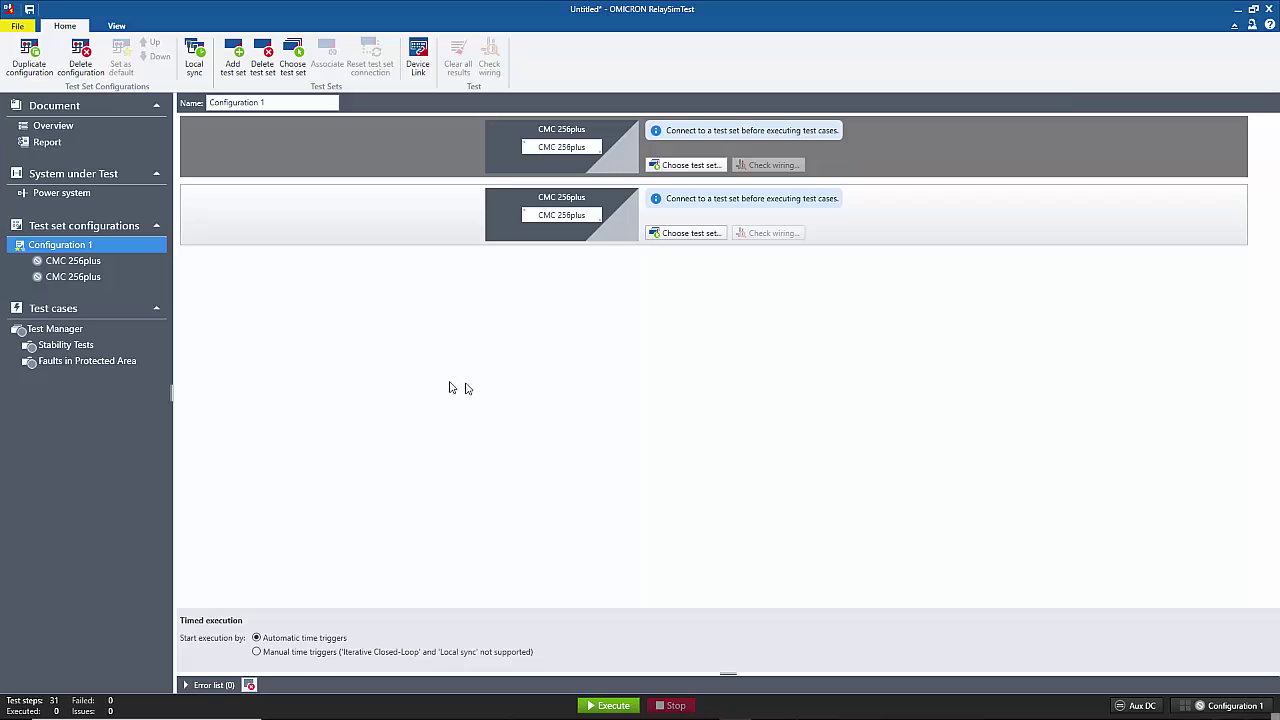
# Open the Stable Loadflow test case from the Stability Tests folder for editing.
pyautogui.click(57, 330)
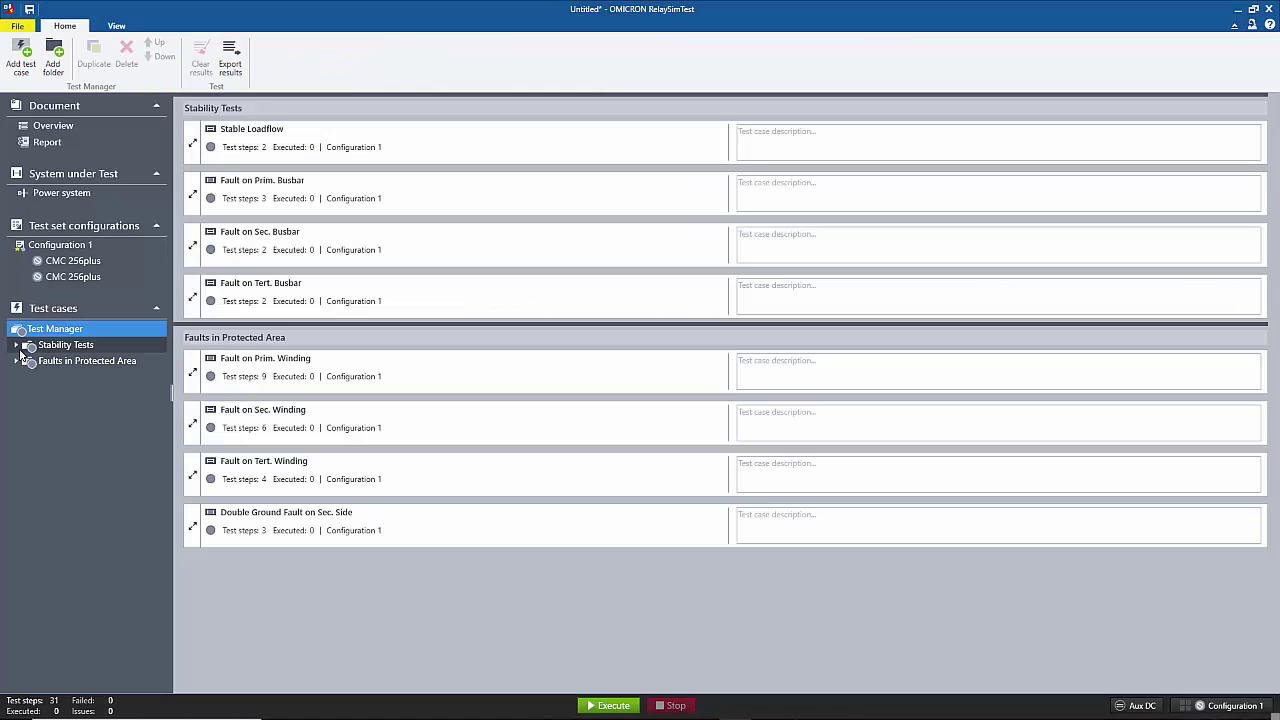
pyautogui.click(17, 345)
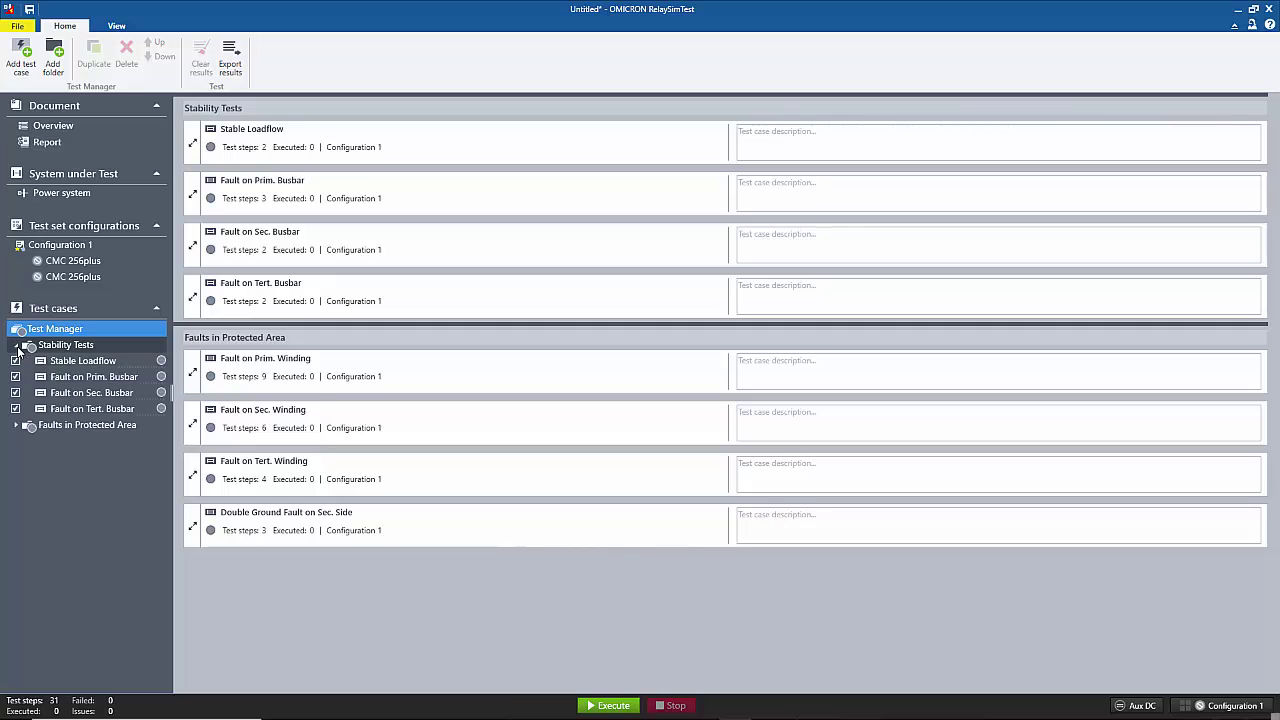
pyautogui.click(72, 360)
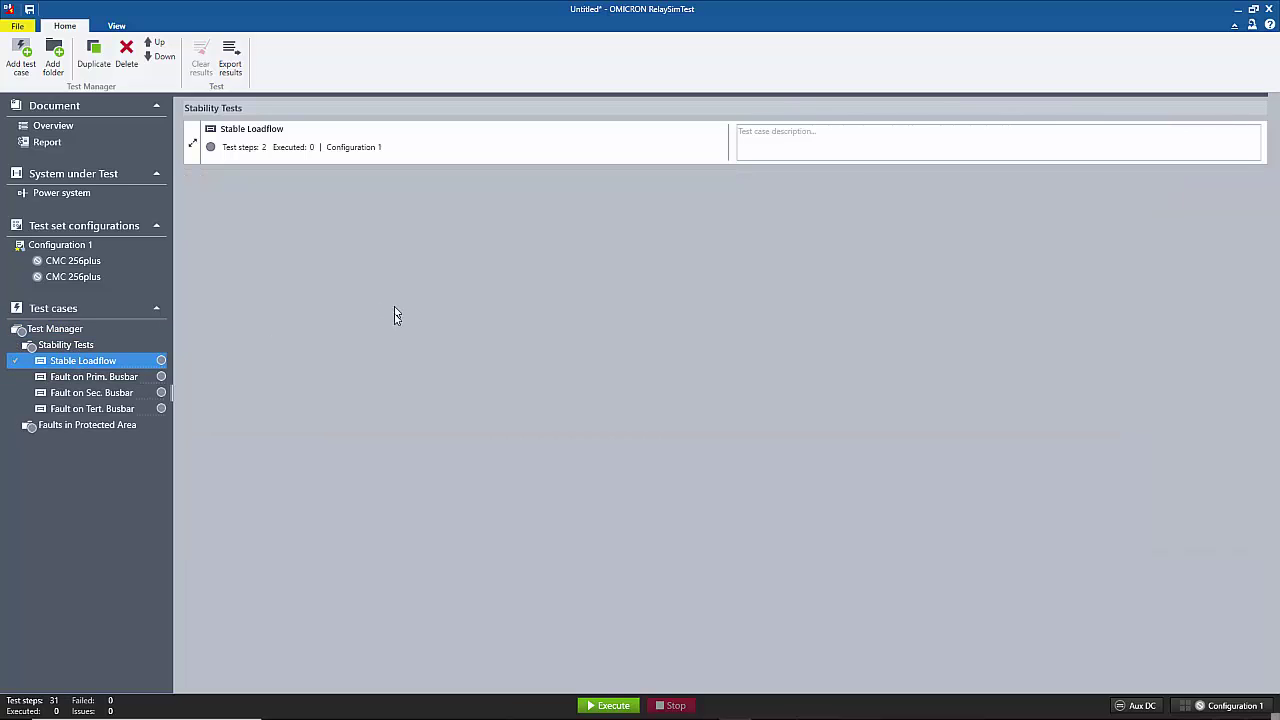
pyautogui.doubleClick(440, 162)
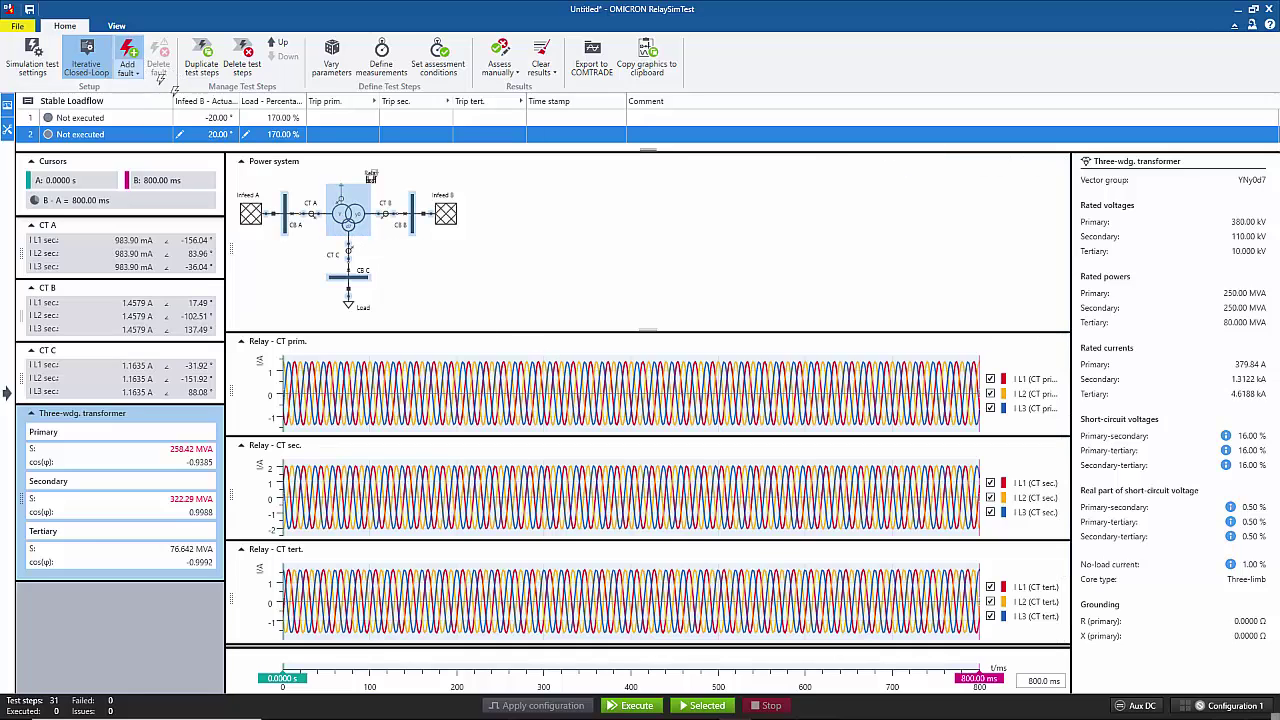
# Add a node fault on the primary busbar between Infeed A and CT A, and set its fault type to L1-L2-L3.
pyautogui.click(288, 212)
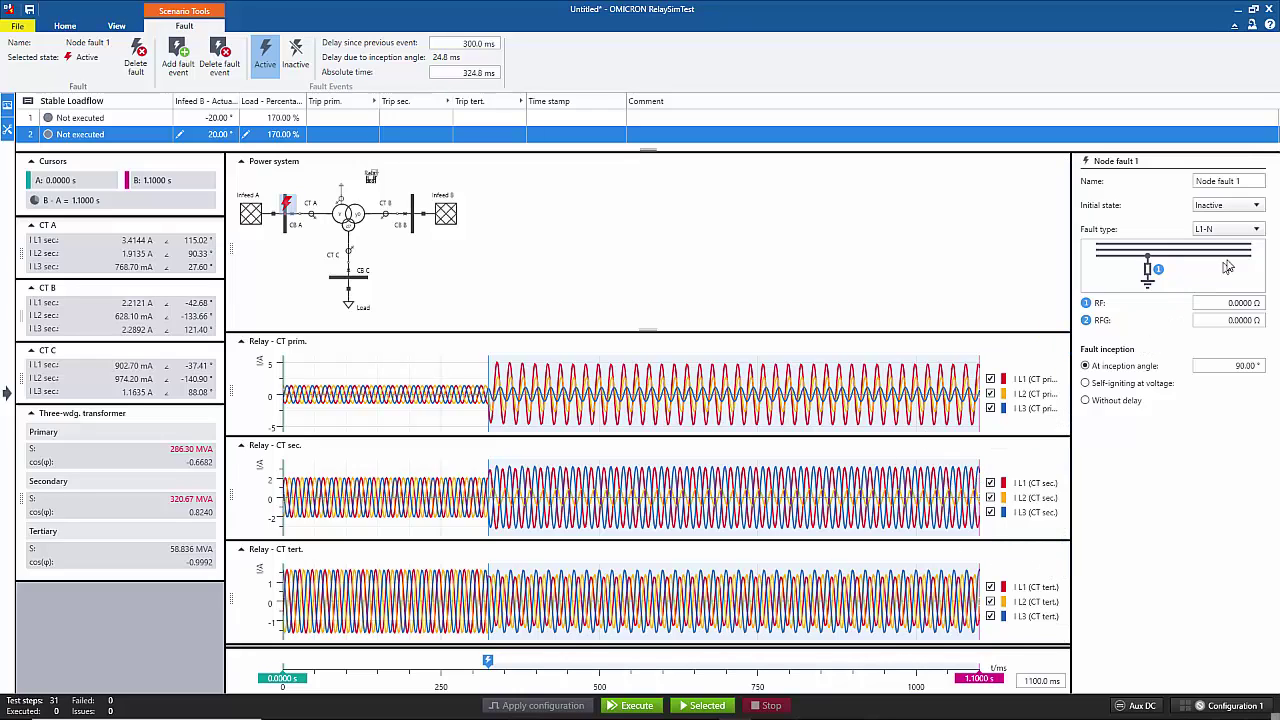
pyautogui.click(1248, 230)
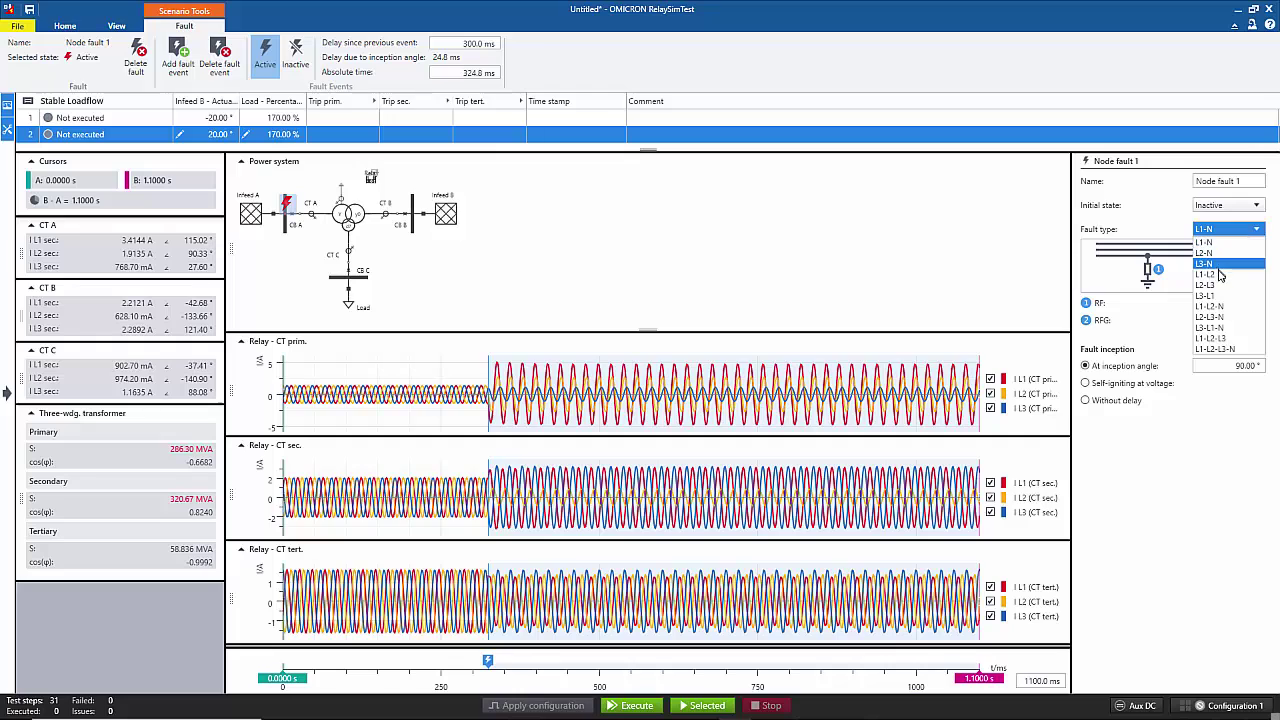
pyautogui.click(1206, 274)
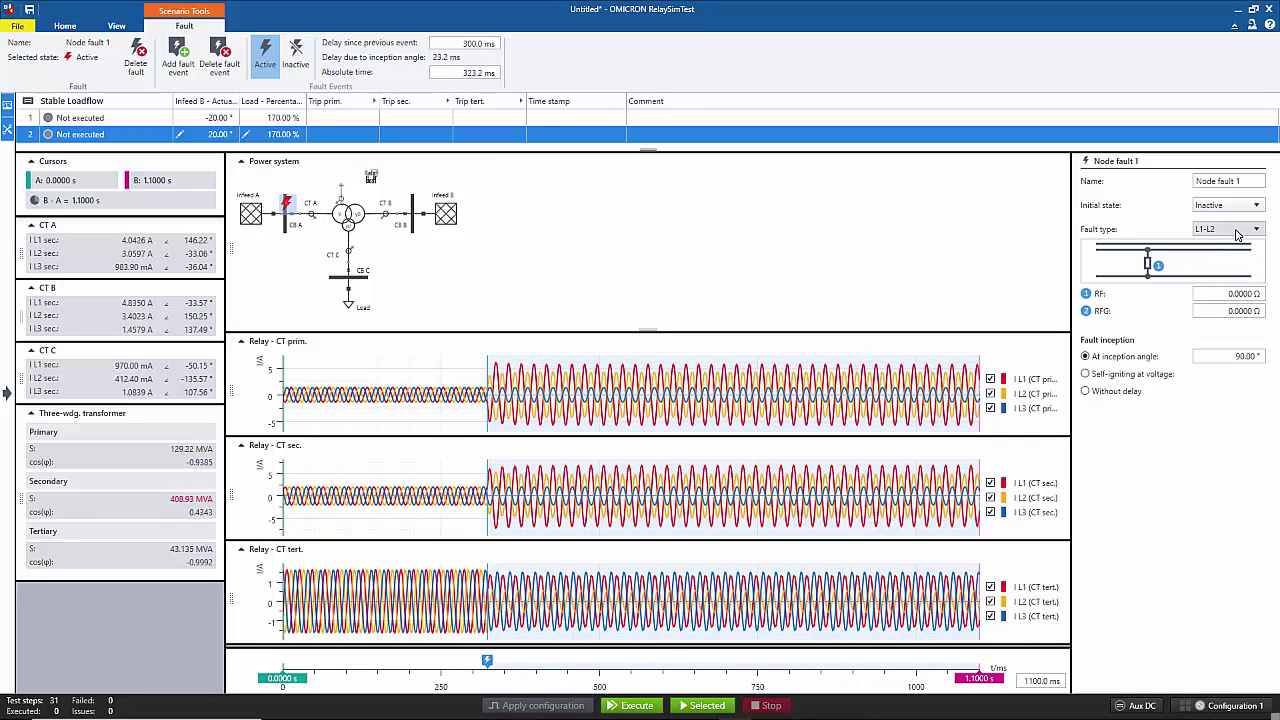
pyautogui.click(1229, 230)
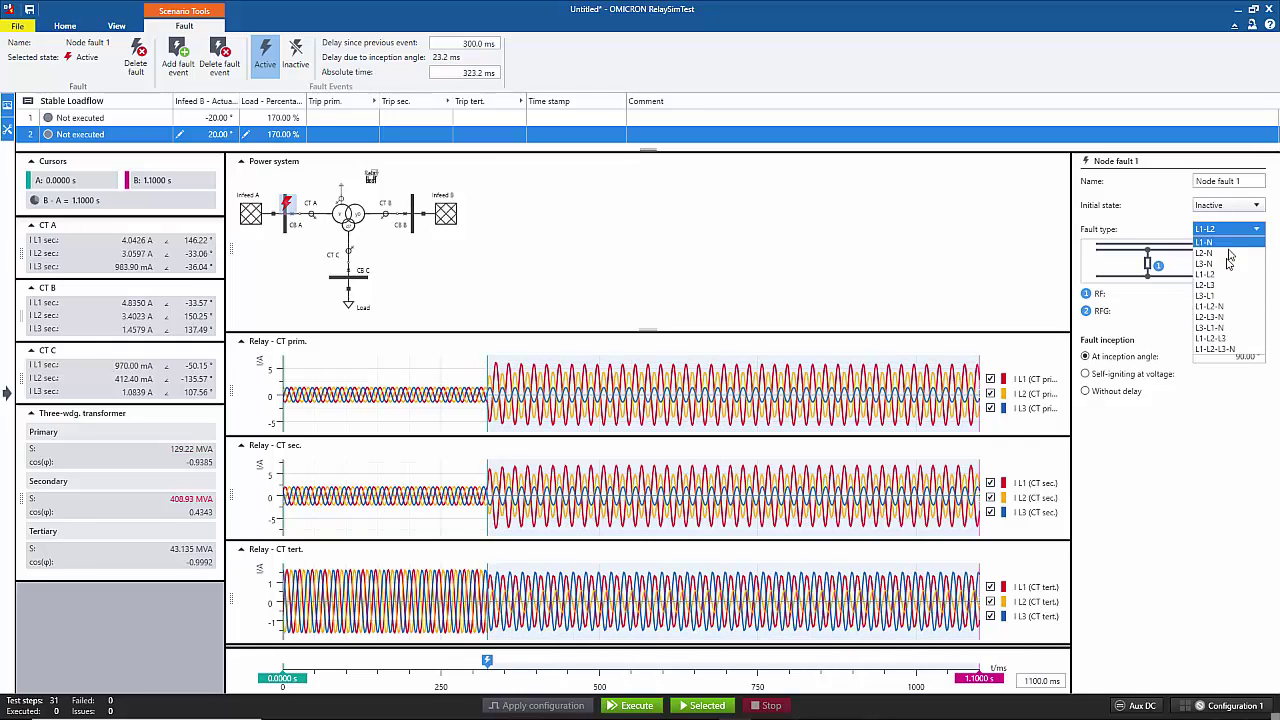
pyautogui.click(1226, 349)
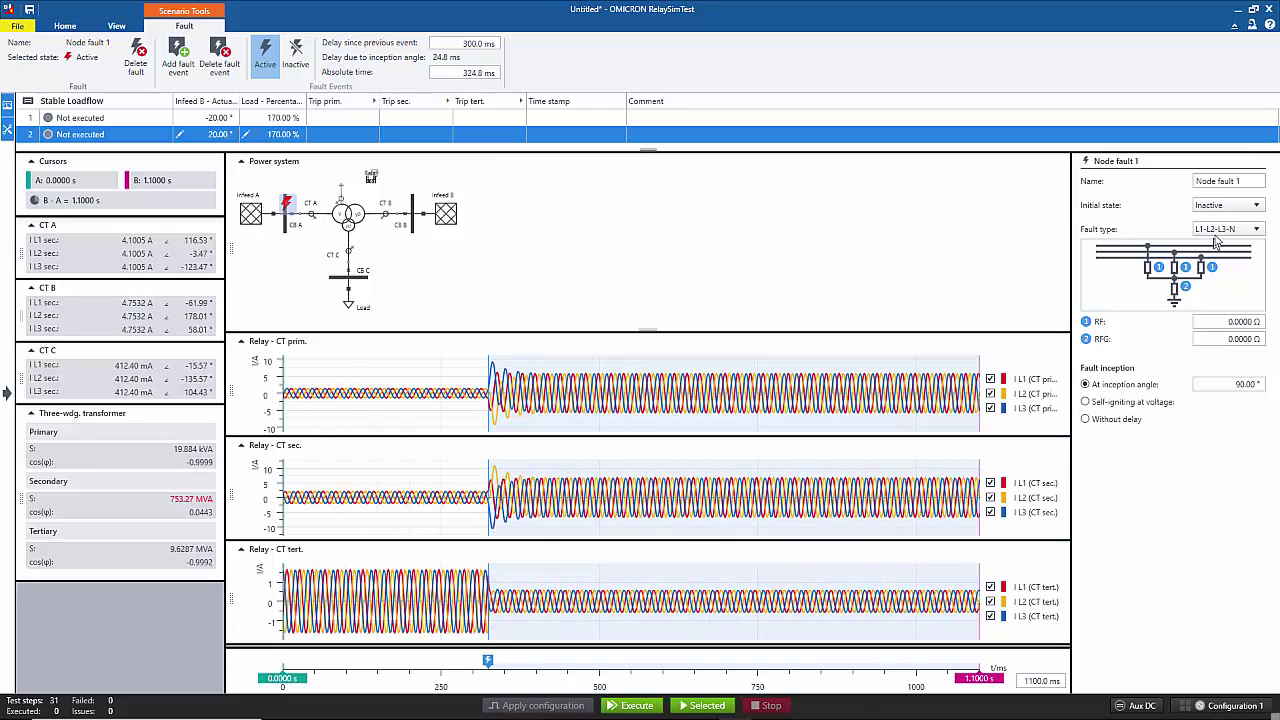
pyautogui.click(1219, 231)
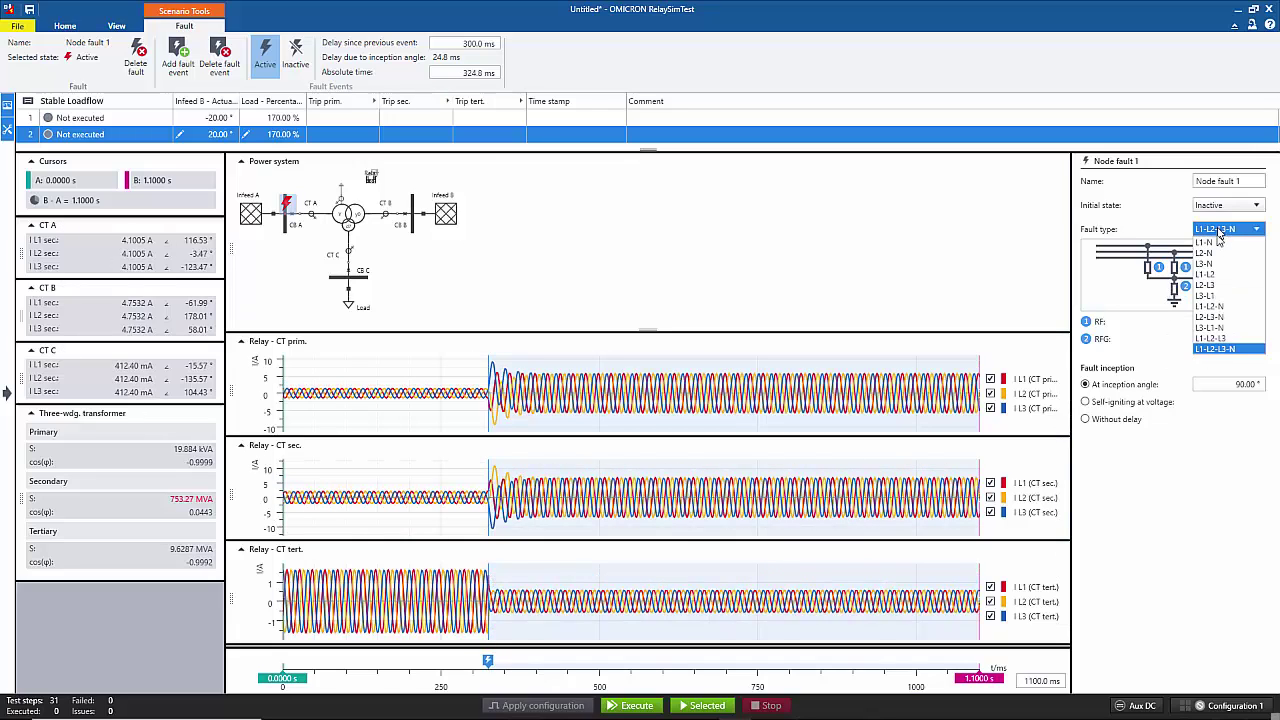
pyautogui.click(1226, 335)
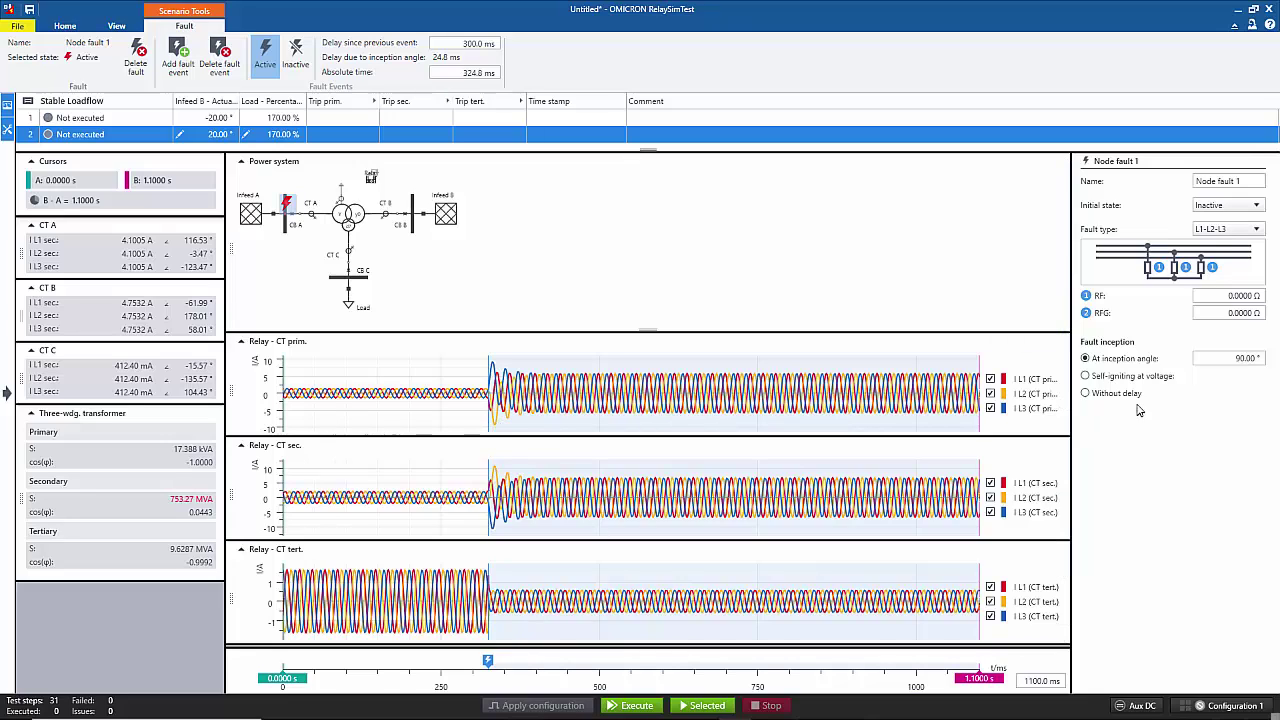
pyautogui.click(1231, 360)
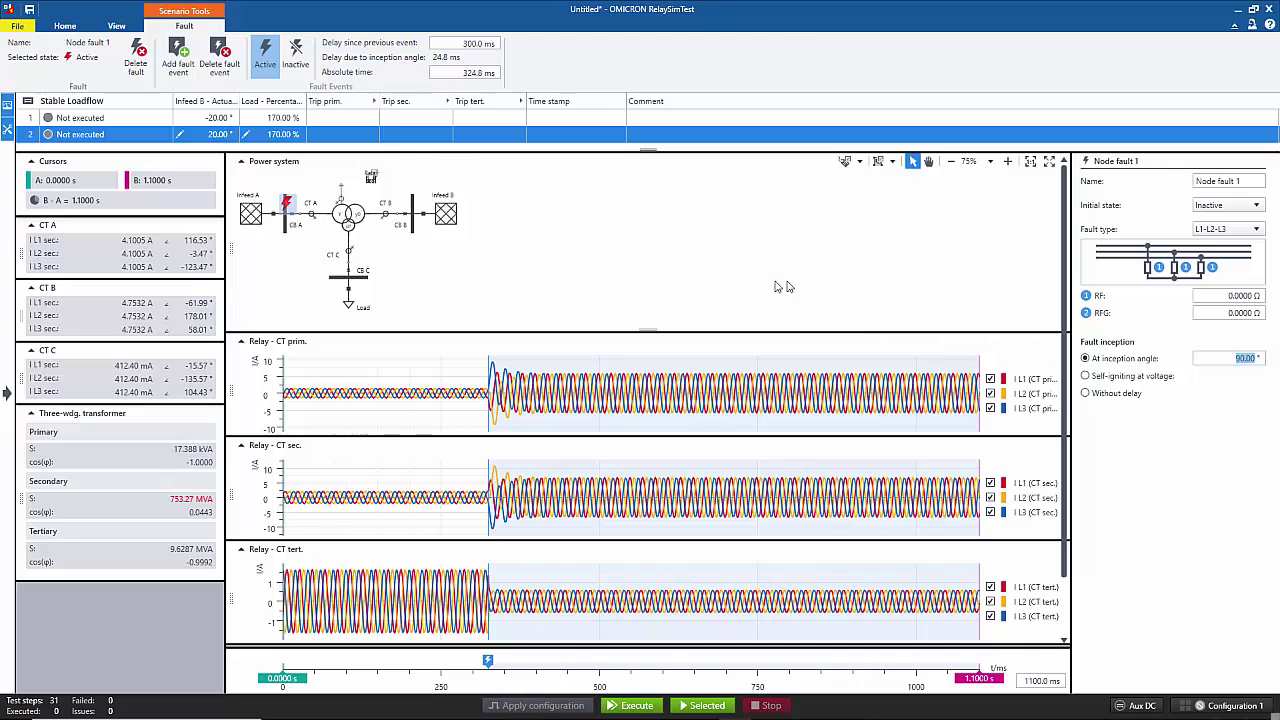
# Add the inception angle of Node fault 1 as a varied parameter of the Stable Loadflow test case.
pyautogui.click(65, 25)
pyautogui.click(332, 62)
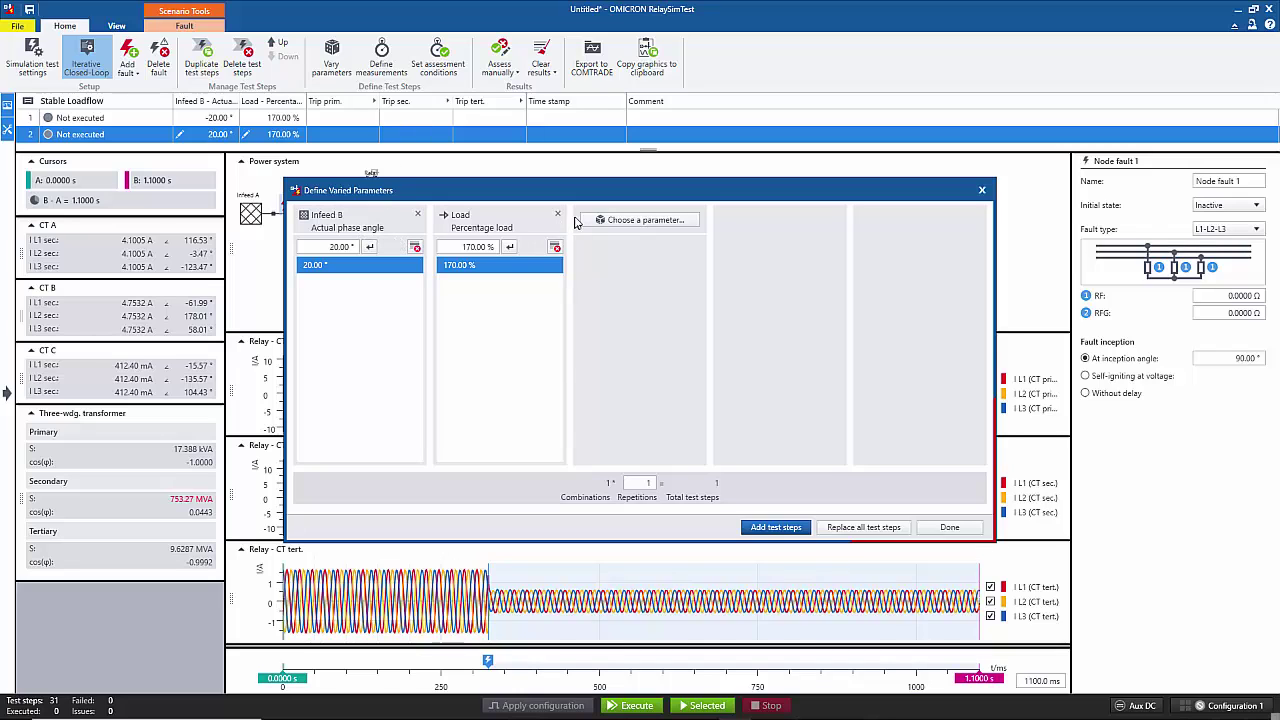
pyautogui.click(640, 220)
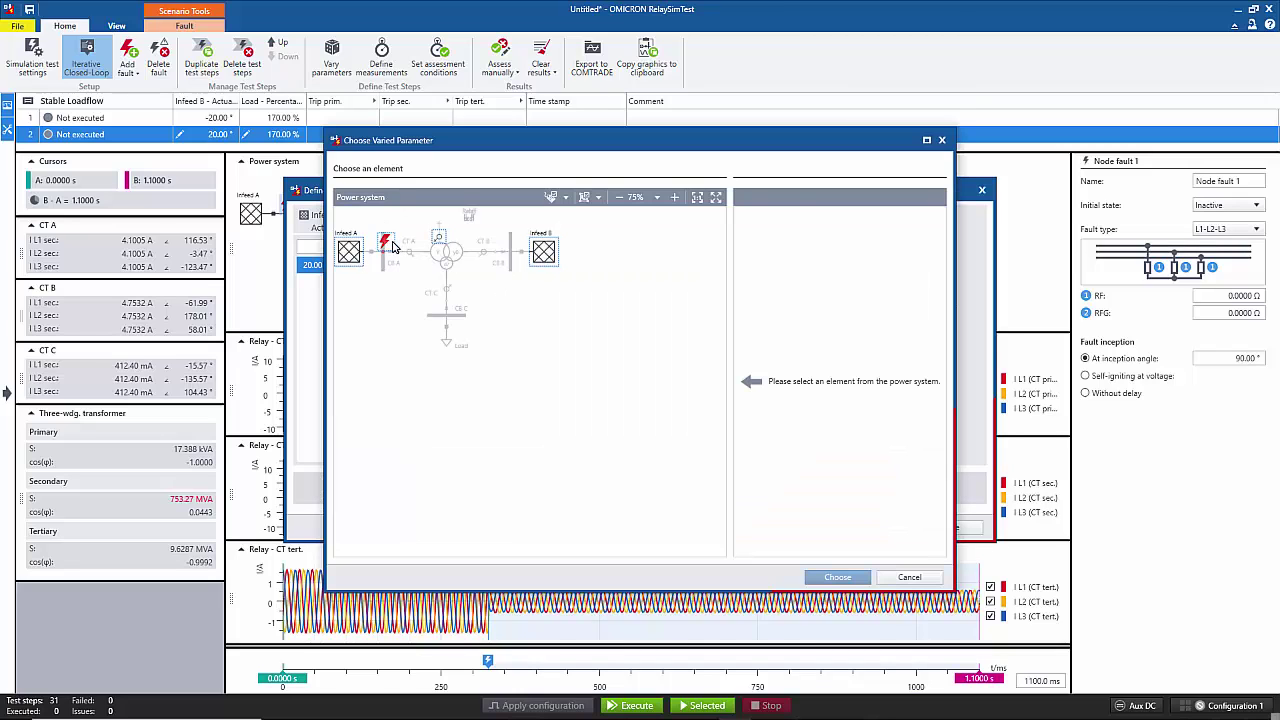
pyautogui.click(385, 243)
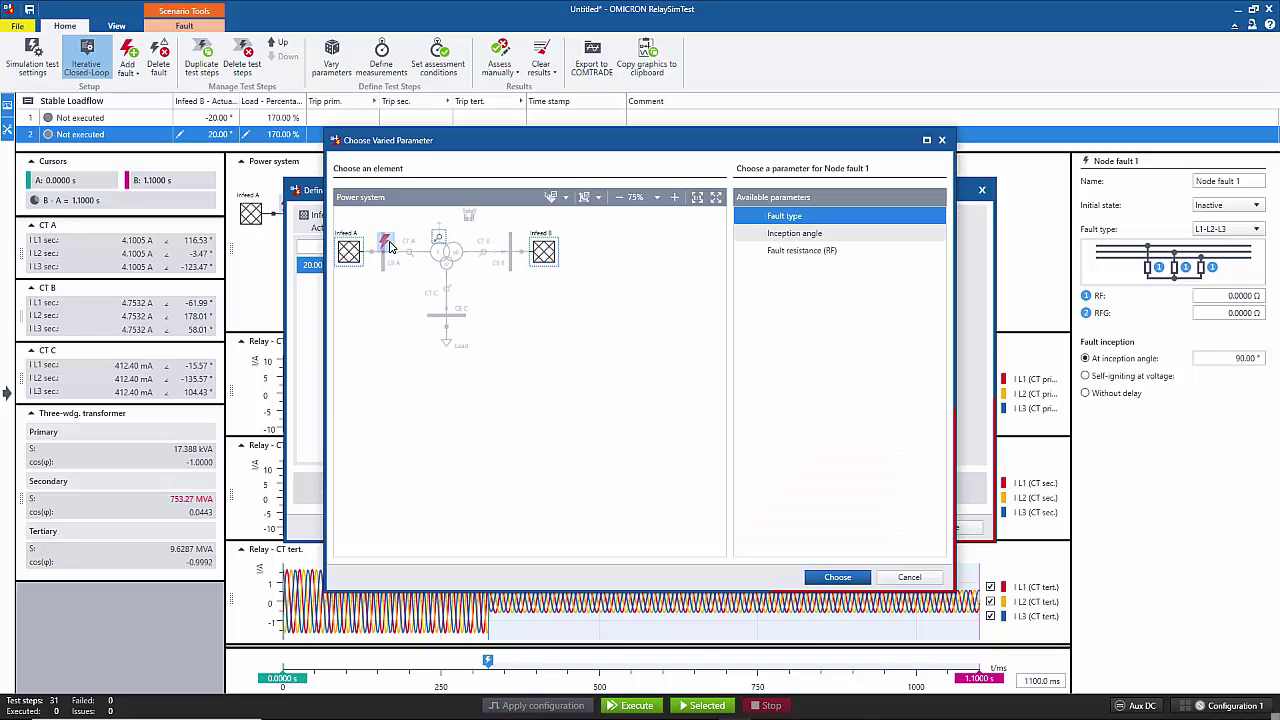
pyautogui.click(809, 235)
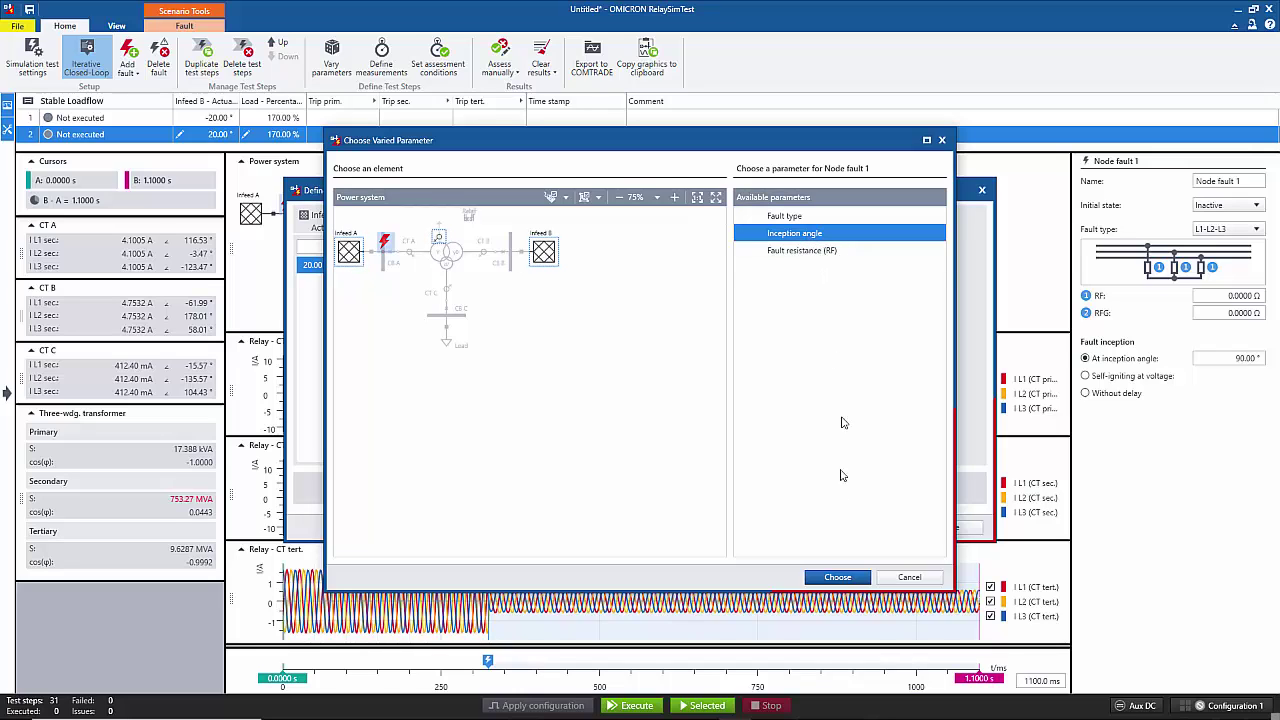
pyautogui.click(838, 578)
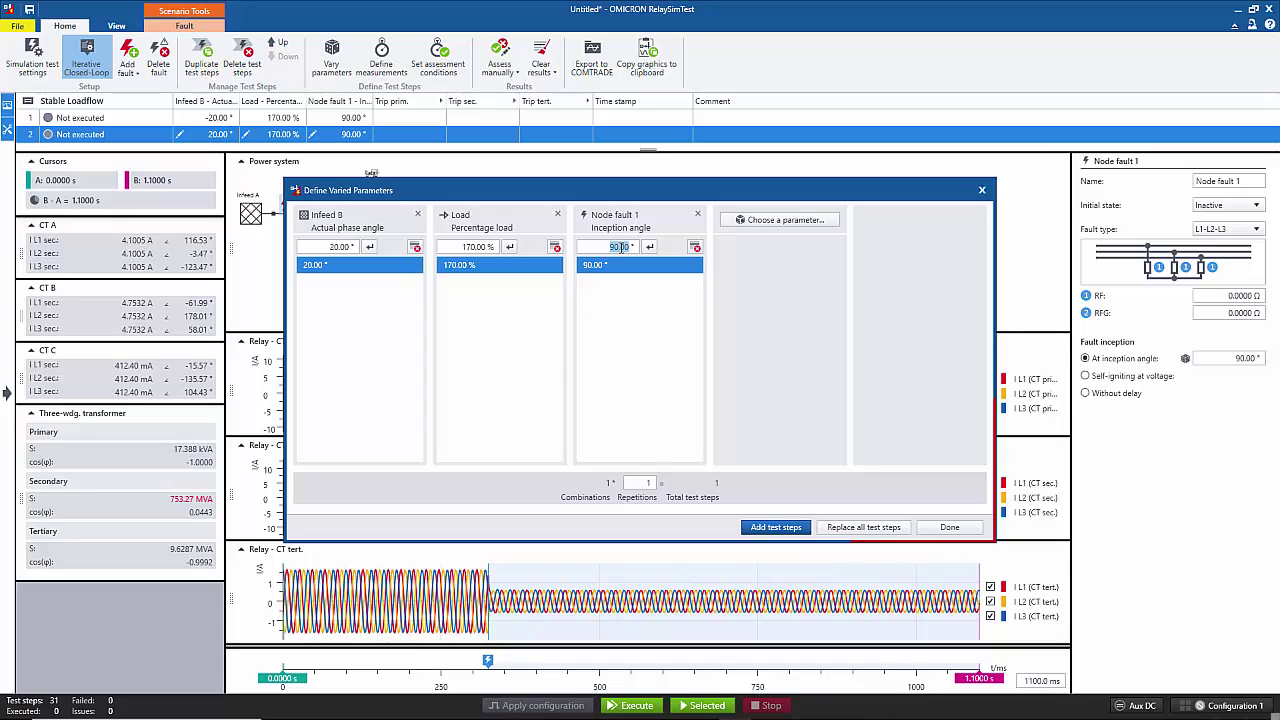
# Add 40° and 30° to the varied inception angles of Node fault 1.
pyautogui.write('40')
pyautogui.click(649, 247)
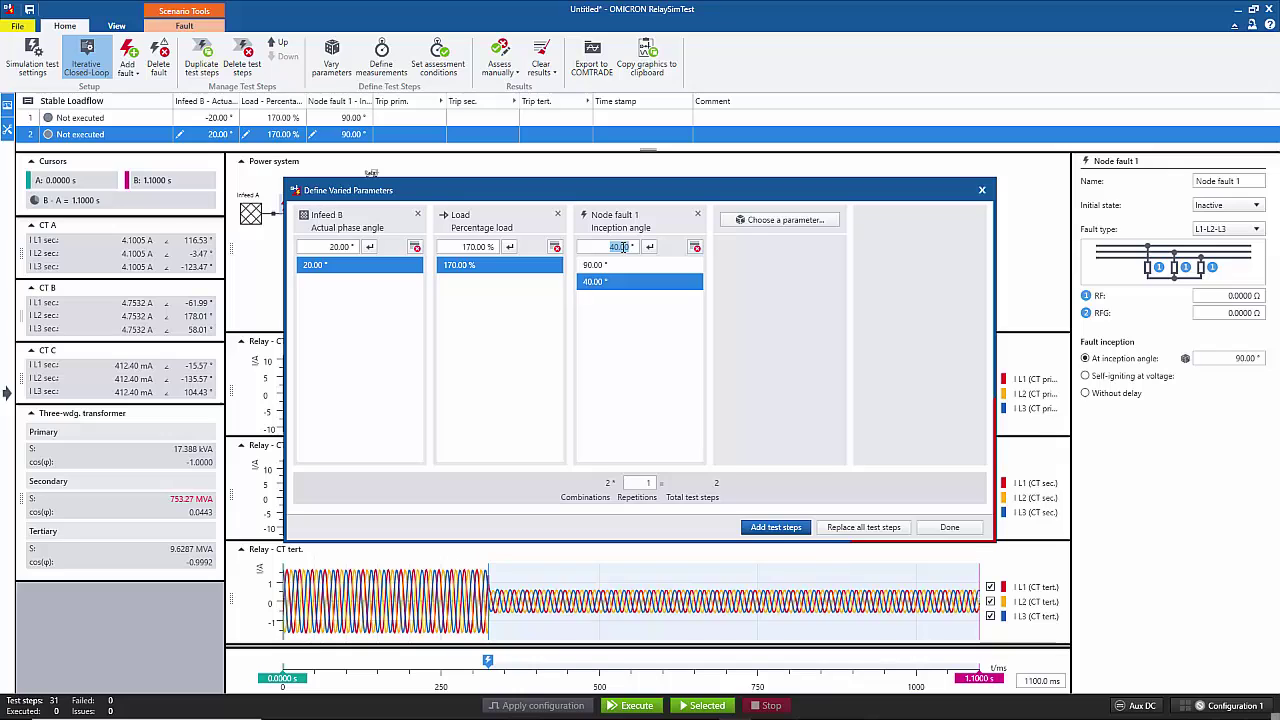
pyautogui.write('30')
pyautogui.click(652, 248)
# Vary the fault type of Node fault 1 too, including L1-N, L2-L3-N, L1-L2-L3-N and L1-L2.
pyautogui.click(778, 221)
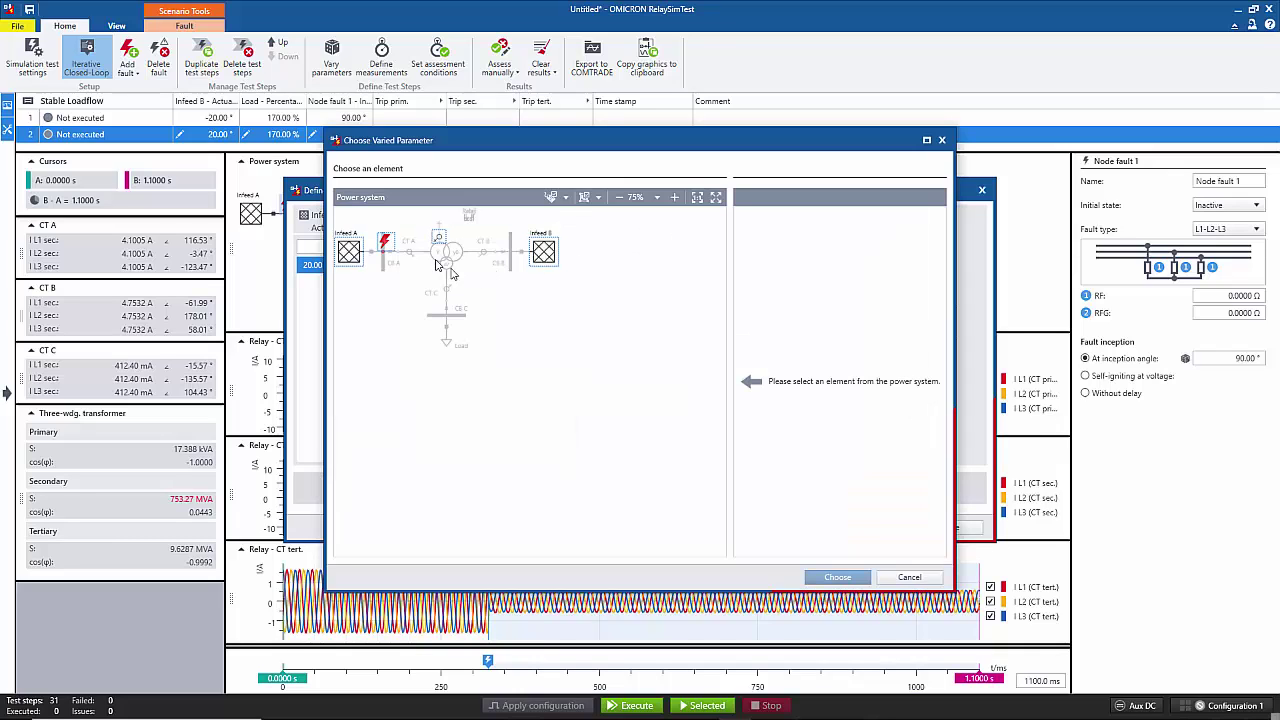
pyautogui.click(386, 244)
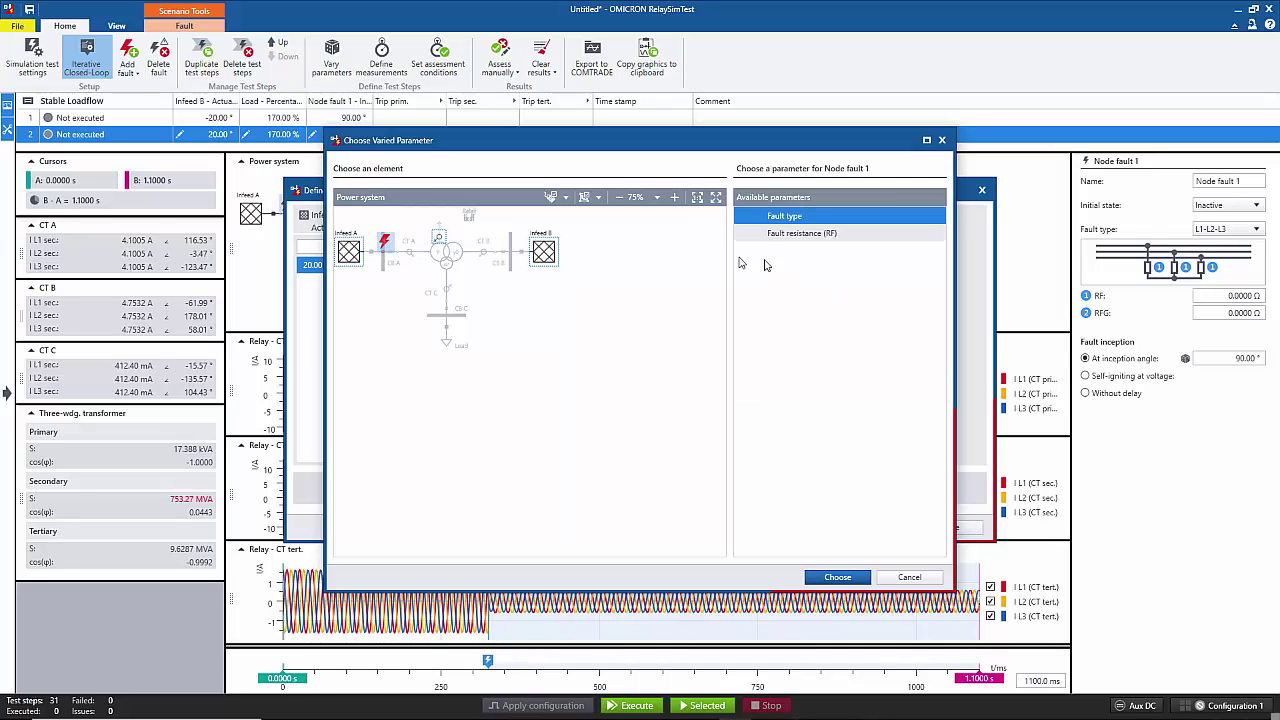
pyautogui.click(837, 577)
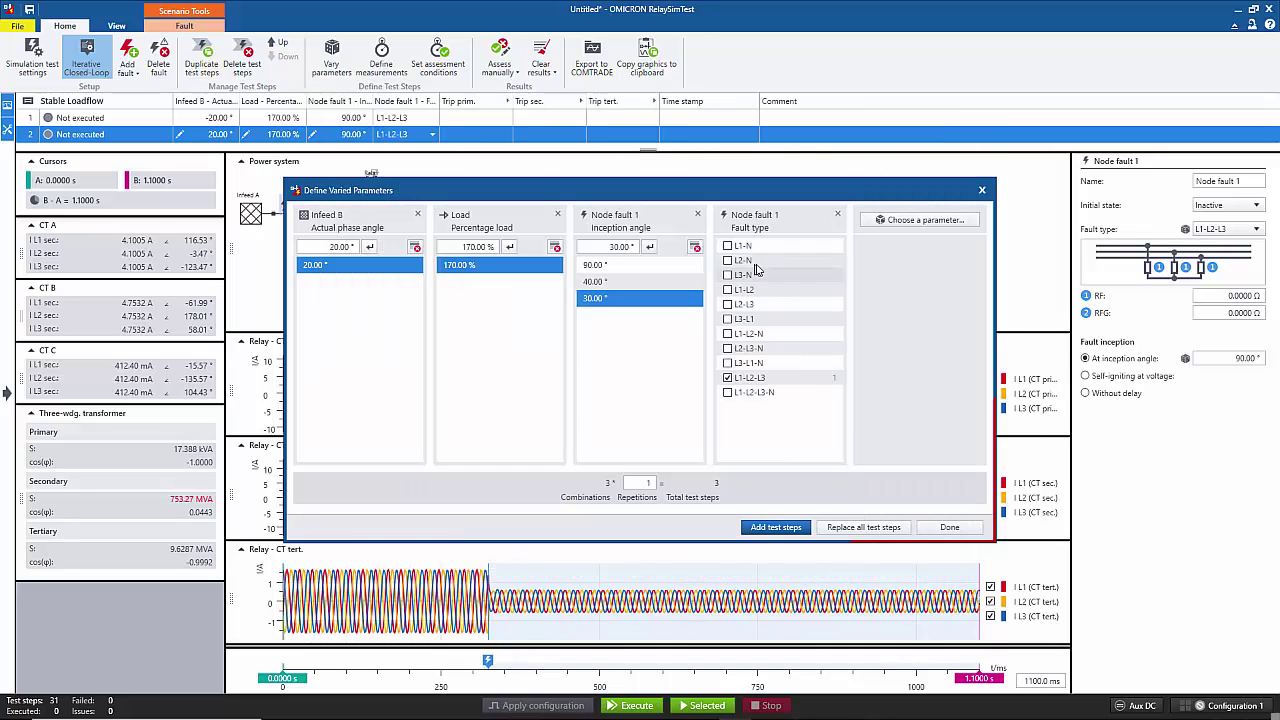
pyautogui.click(735, 246)
pyautogui.click(742, 348)
pyautogui.click(748, 392)
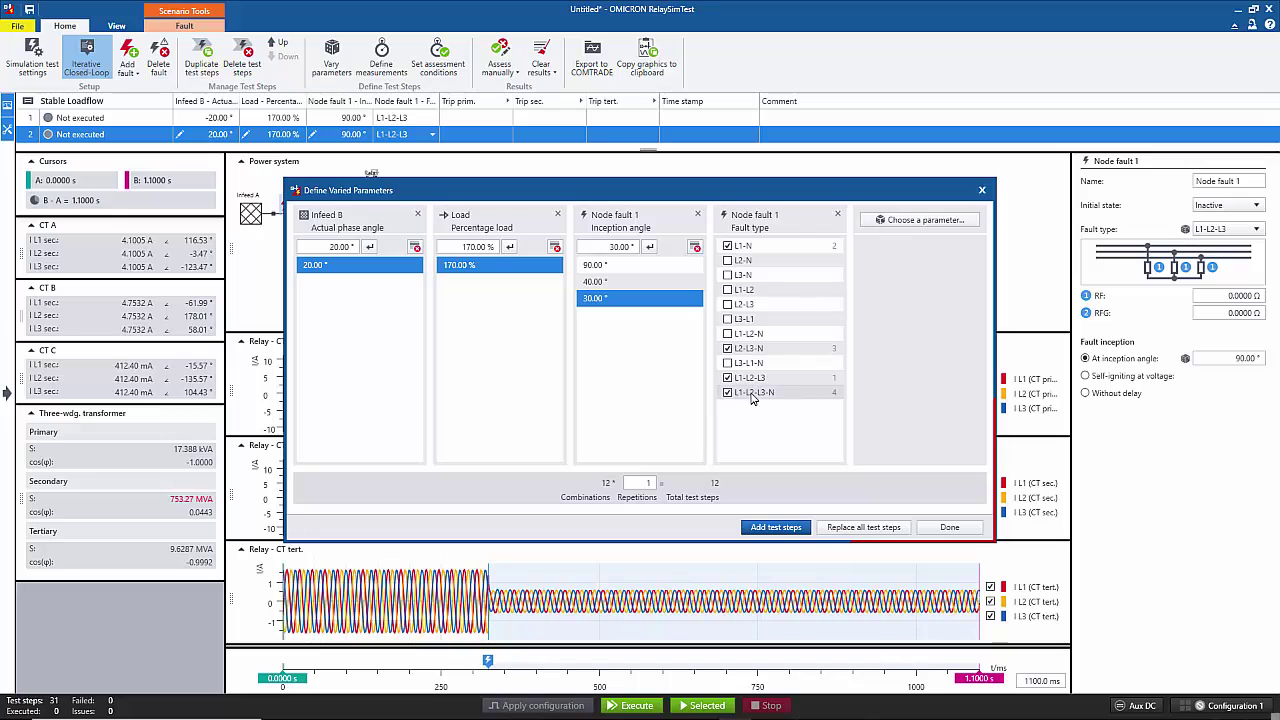
pyautogui.click(742, 289)
# Add the parameter combinations as test steps to Stable Loadflow, look through the list and select test step 7.
pyautogui.click(776, 527)
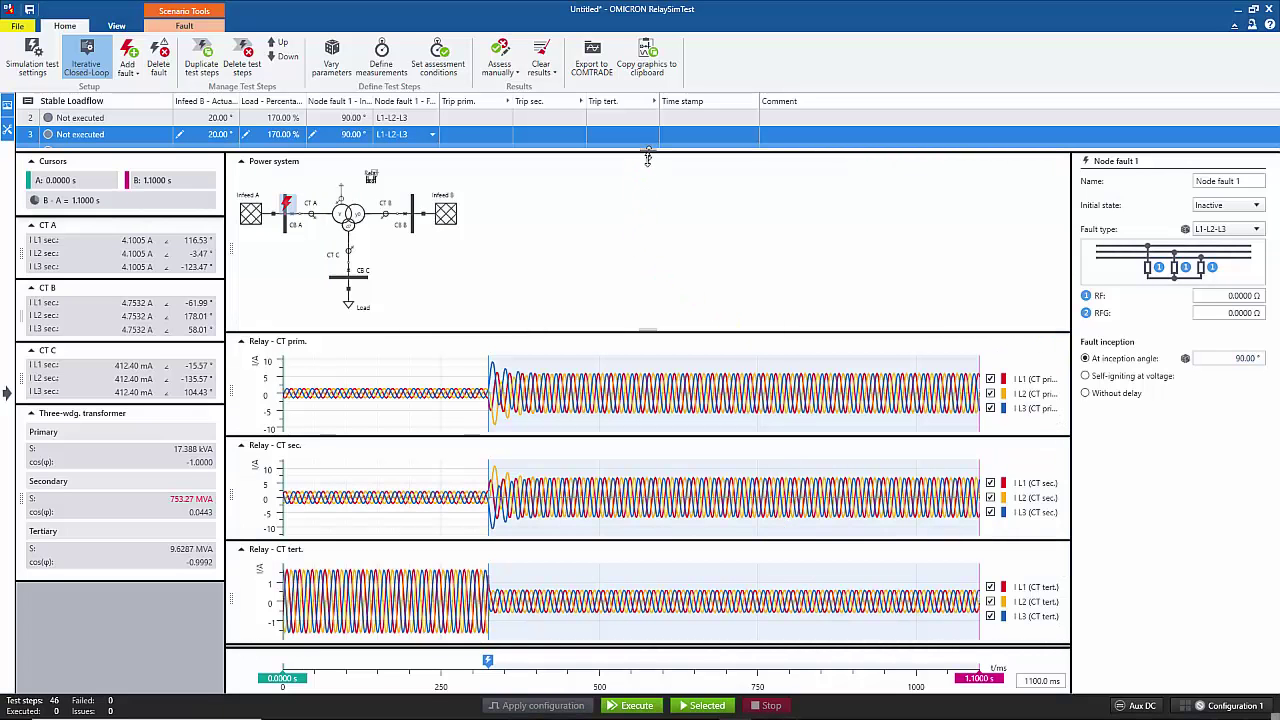
pyautogui.moveTo(648, 150); pyautogui.dragTo(674, 358)
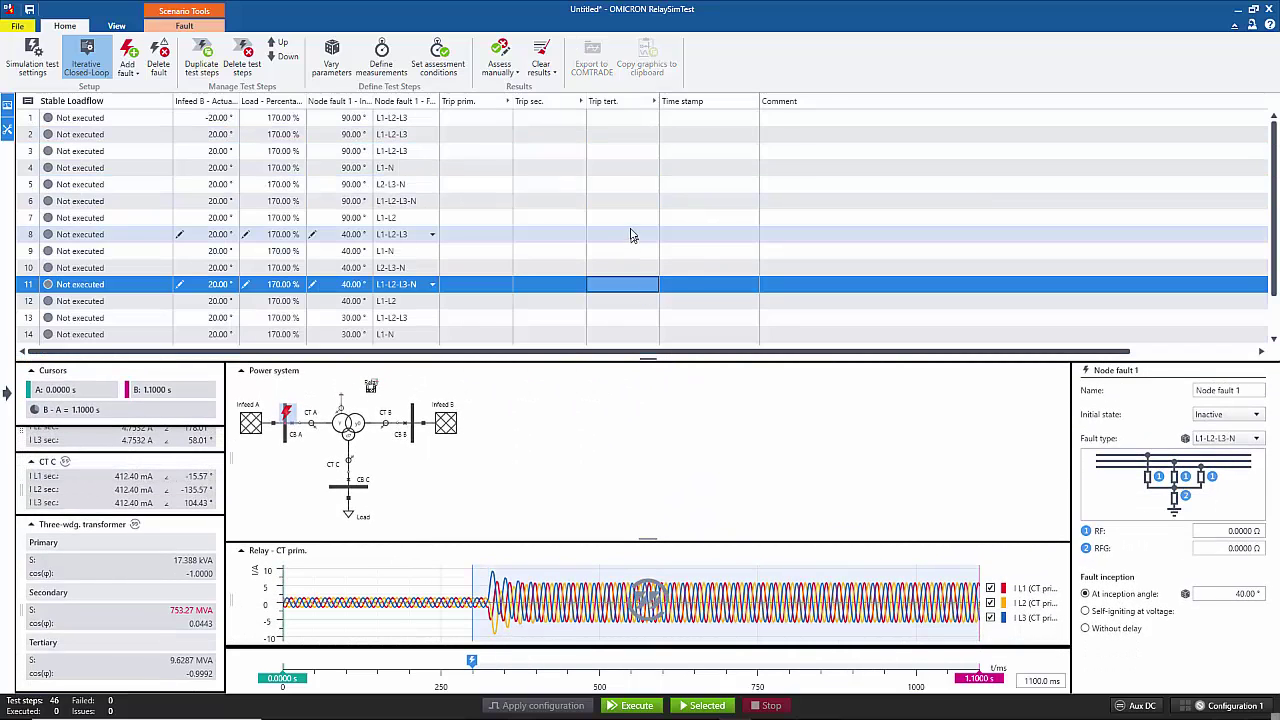
pyautogui.click(622, 217)
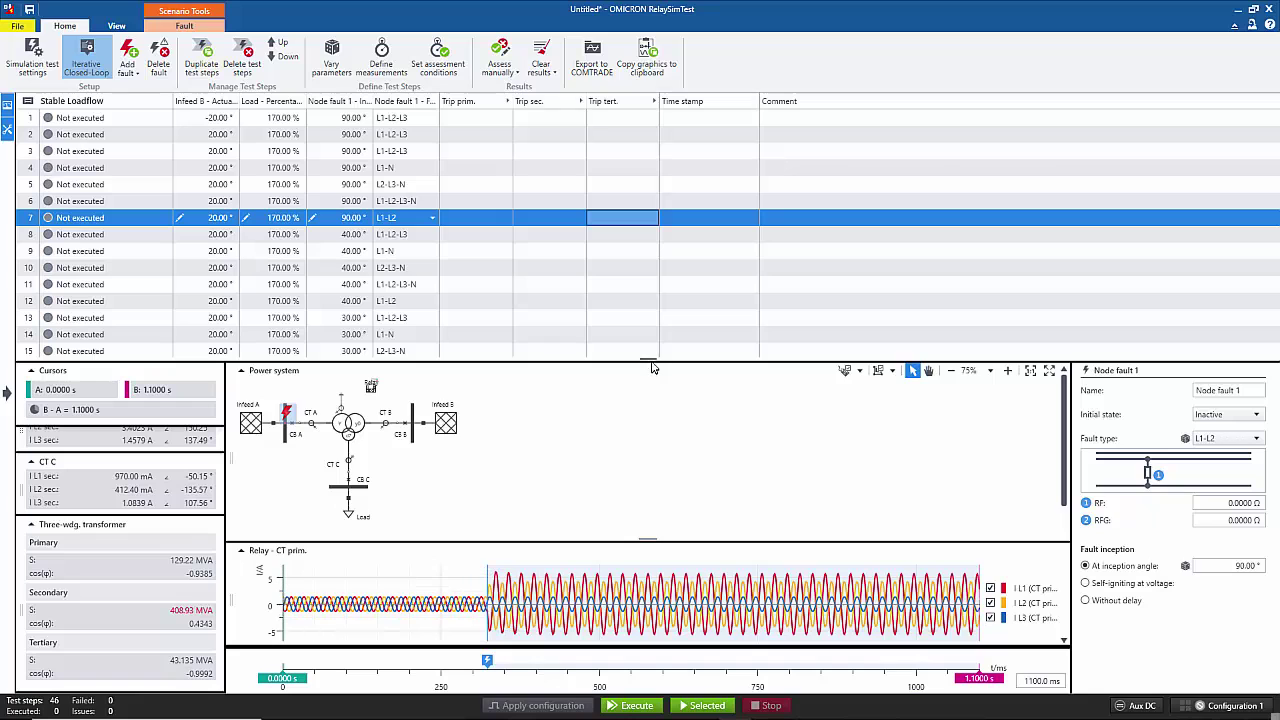
pyautogui.moveTo(650, 356); pyautogui.dragTo(642, 268)
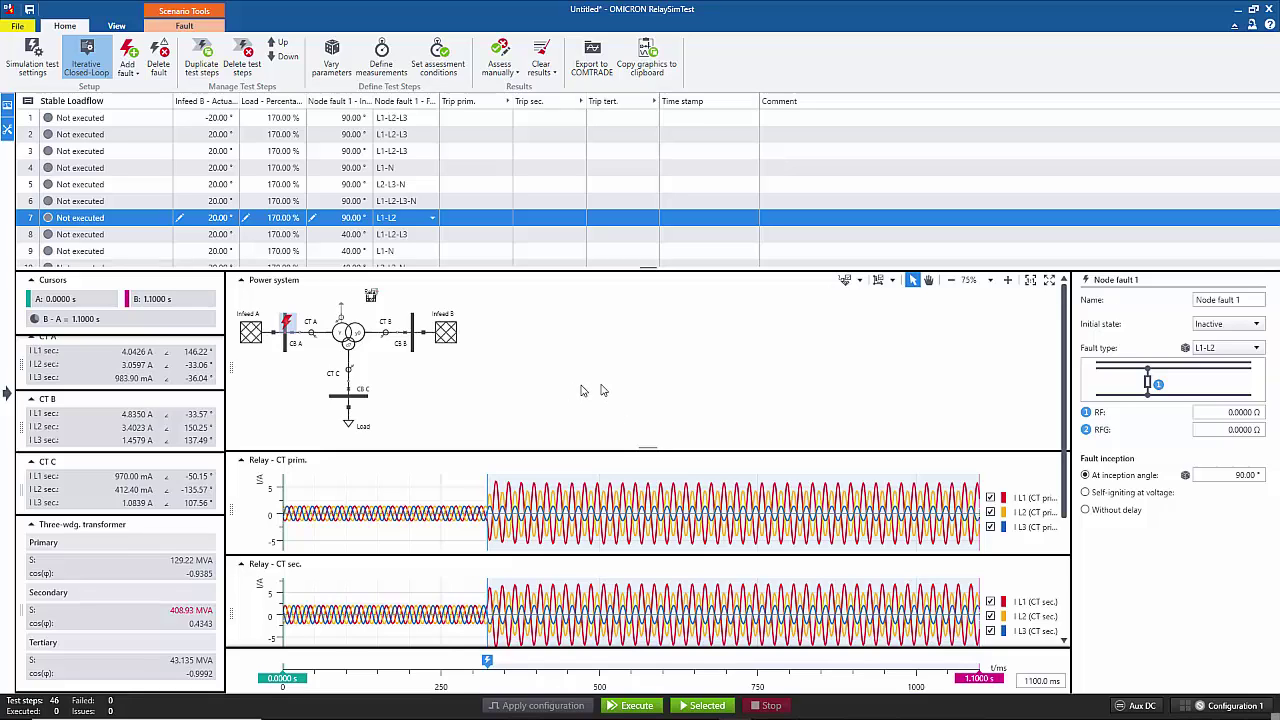
# Review the measurement definitions and the trip assessment conditions of the Stable Loadflow test case without changing them.
pyautogui.click(383, 62)
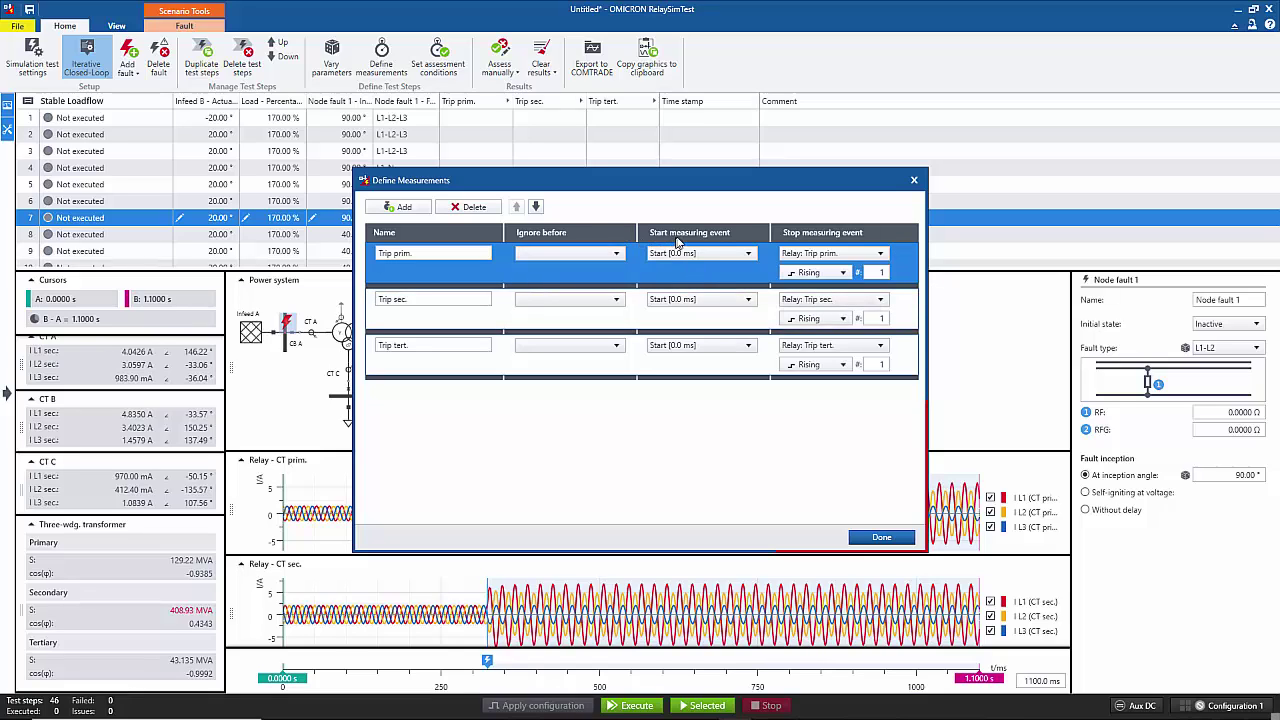
pyautogui.click(913, 181)
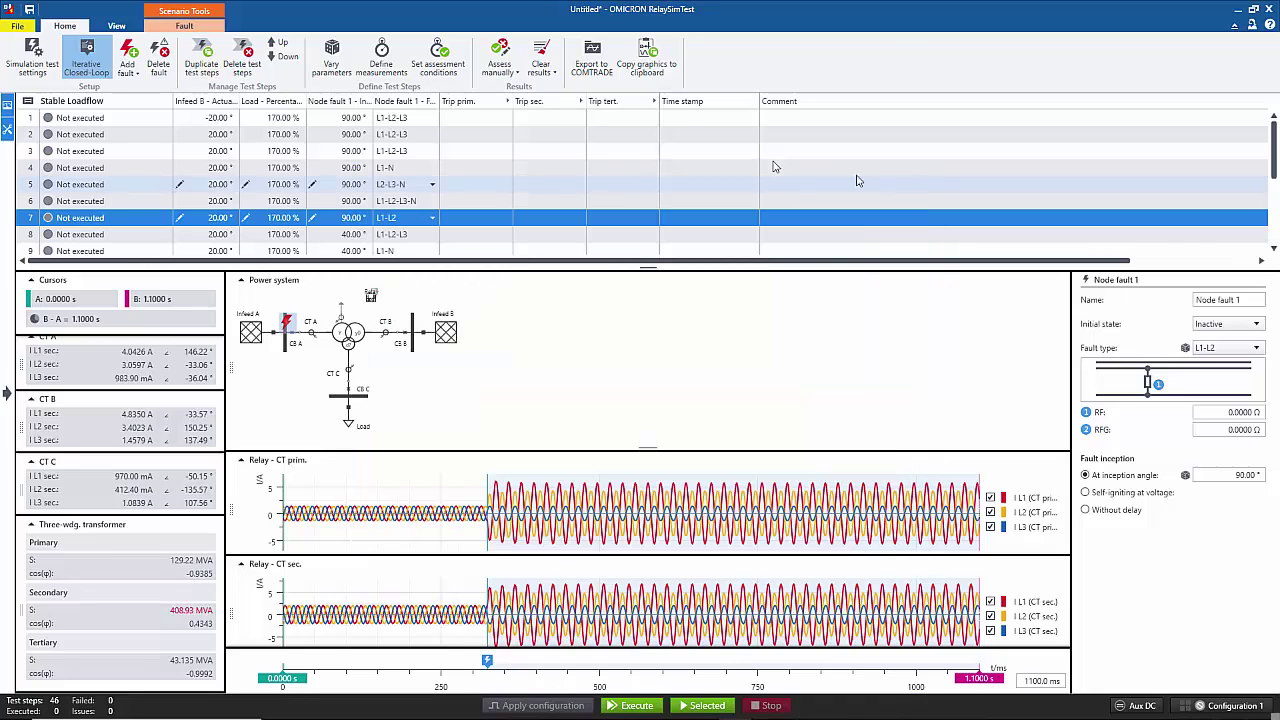
pyautogui.click(455, 66)
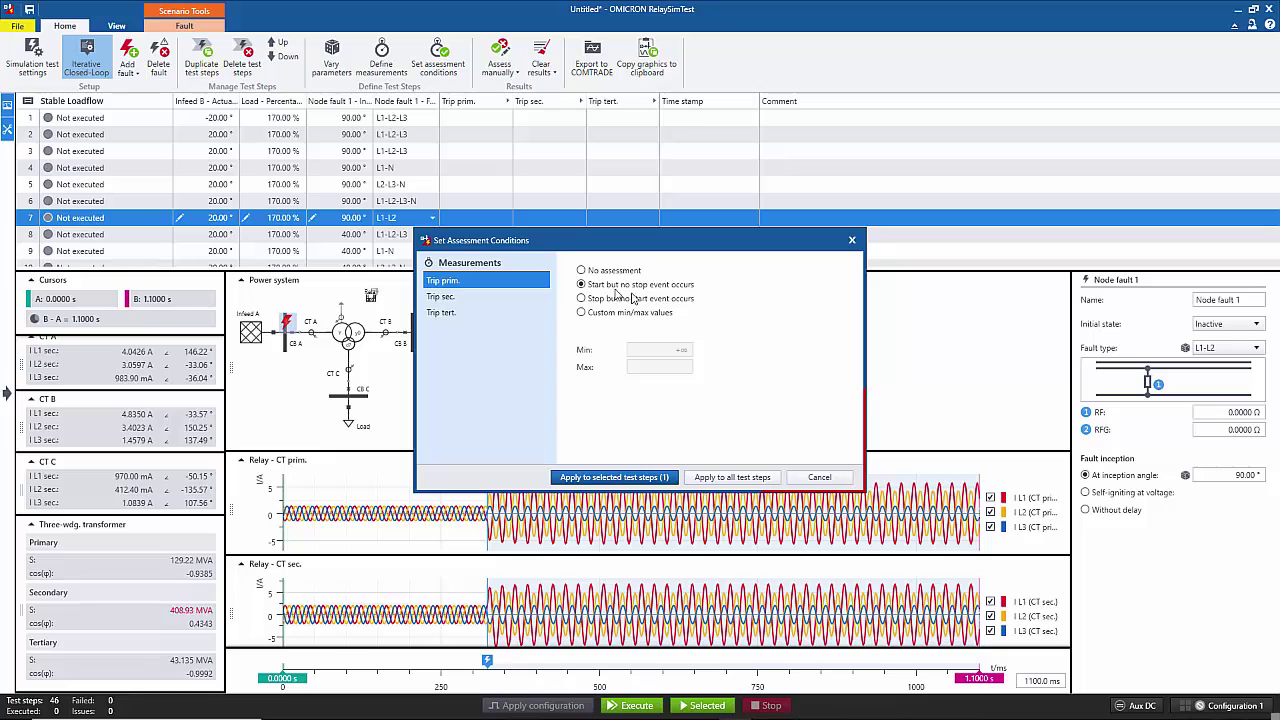
pyautogui.click(817, 478)
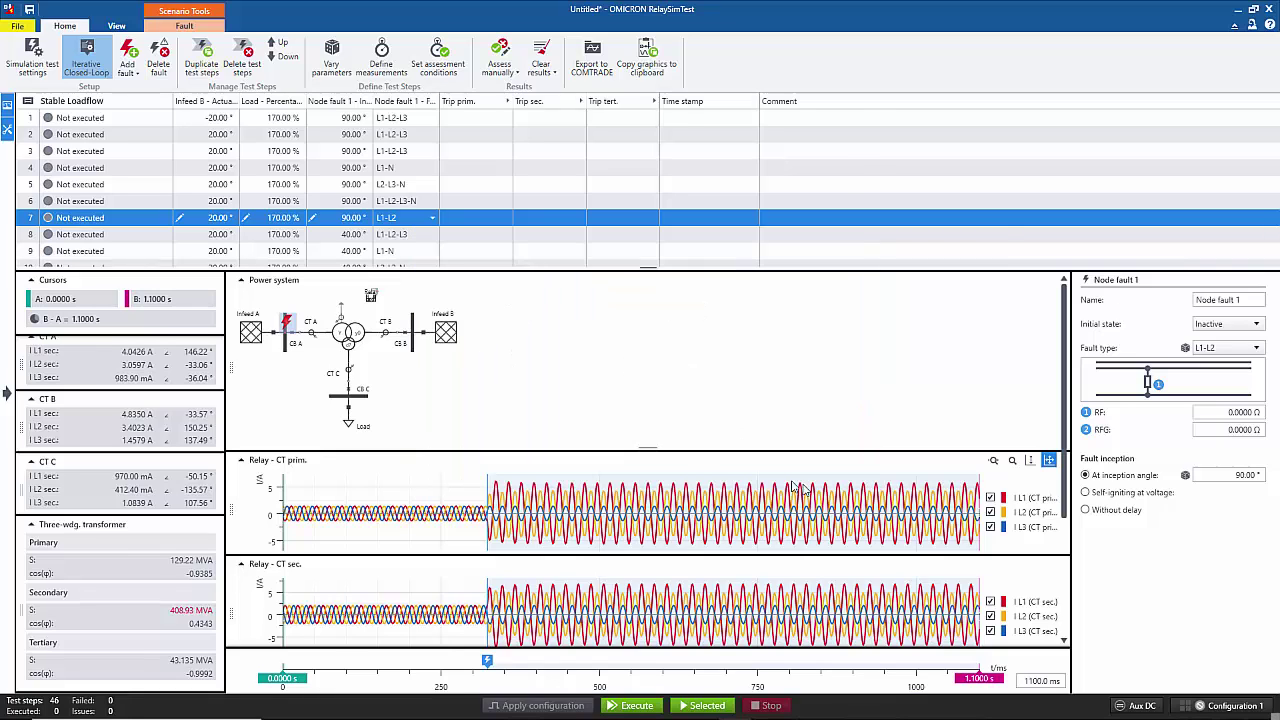
# Look at the Faults in Protected Area test cases and inspect Fault on Prim. Winding, returning to the test case overview.
pyautogui.click(6, 390)
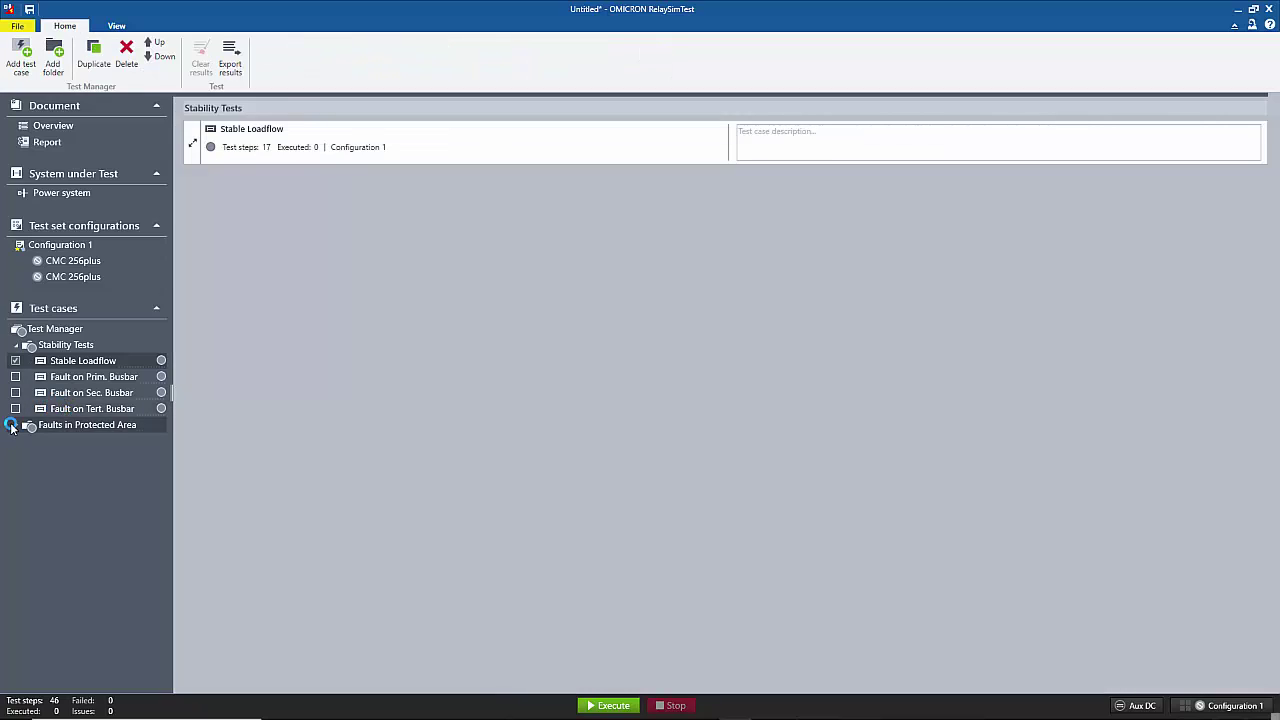
pyautogui.click(12, 427)
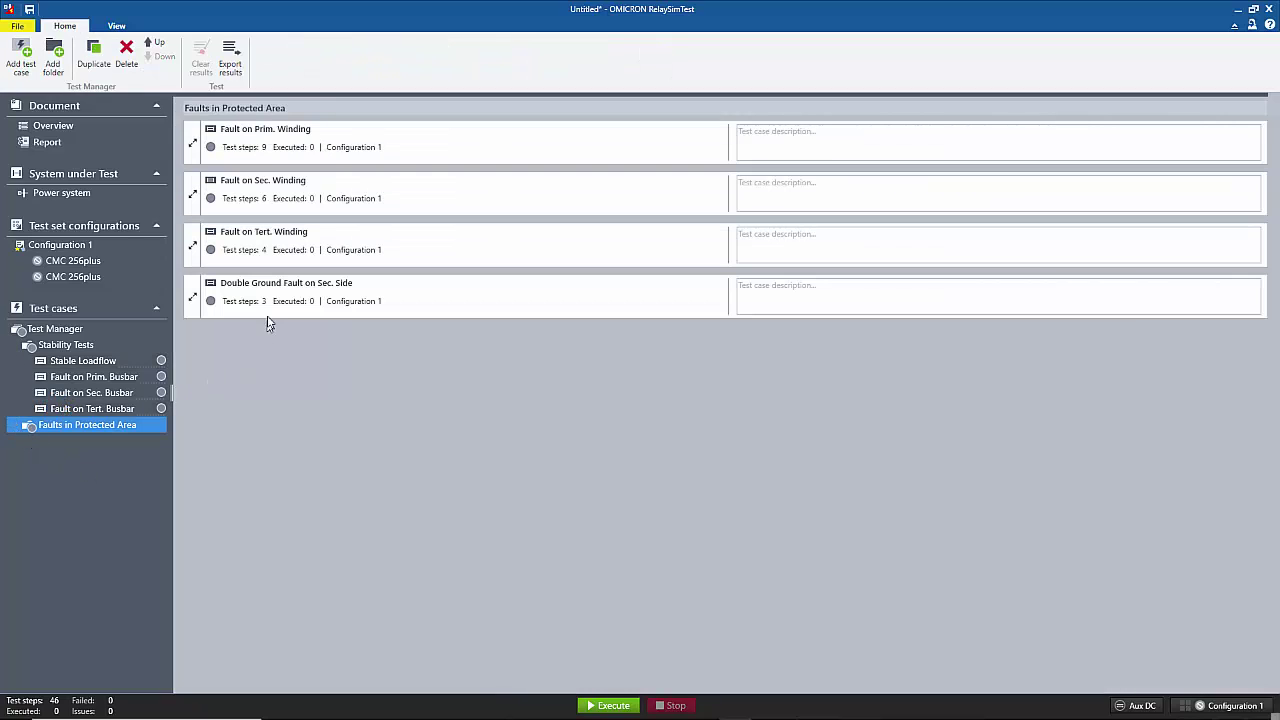
pyautogui.doubleClick(333, 145)
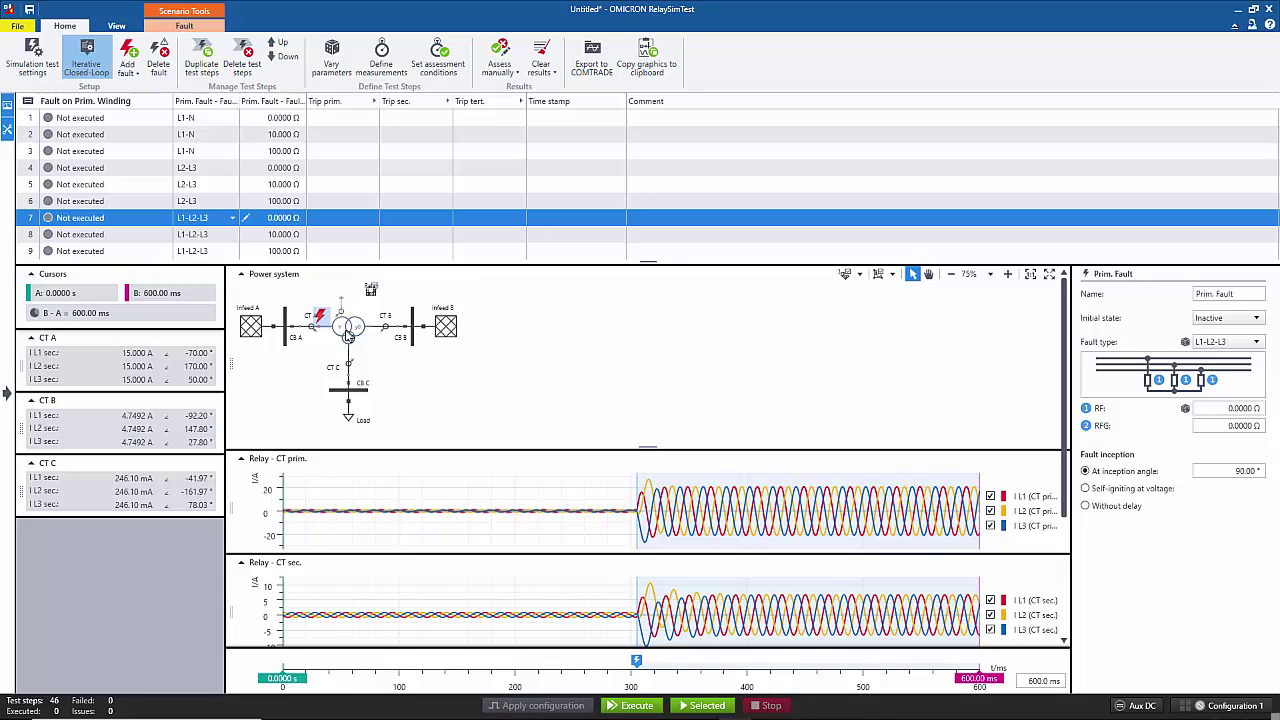
pyautogui.click(7, 362)
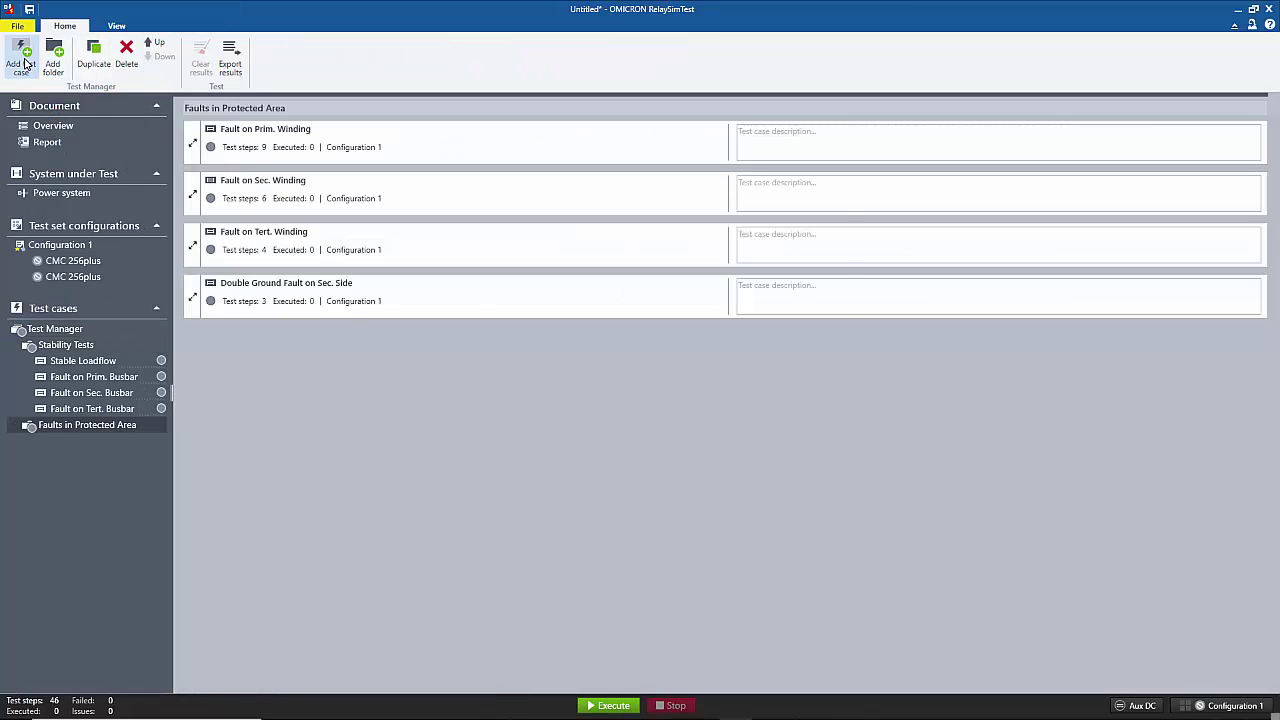
# Add a simulation test case to Faults in Protected Area and place an internal fault on the three-winding transformer.
pyautogui.click(22, 62)
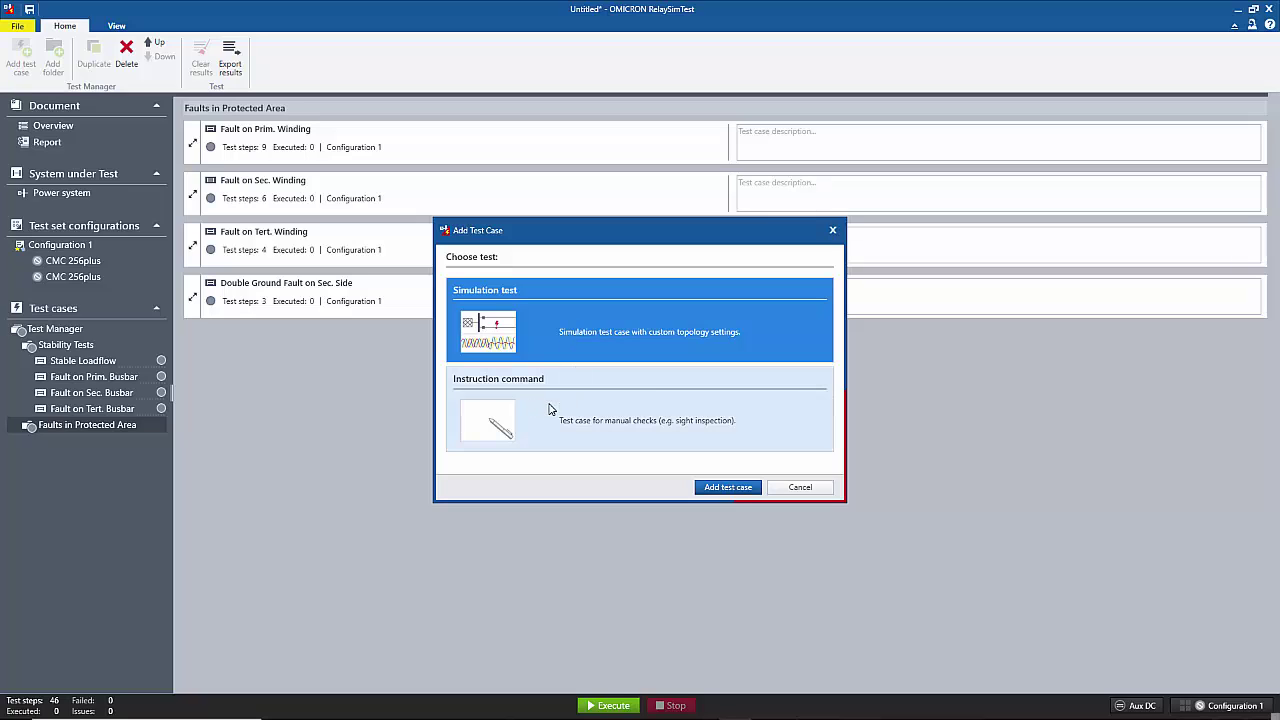
pyautogui.doubleClick(582, 330)
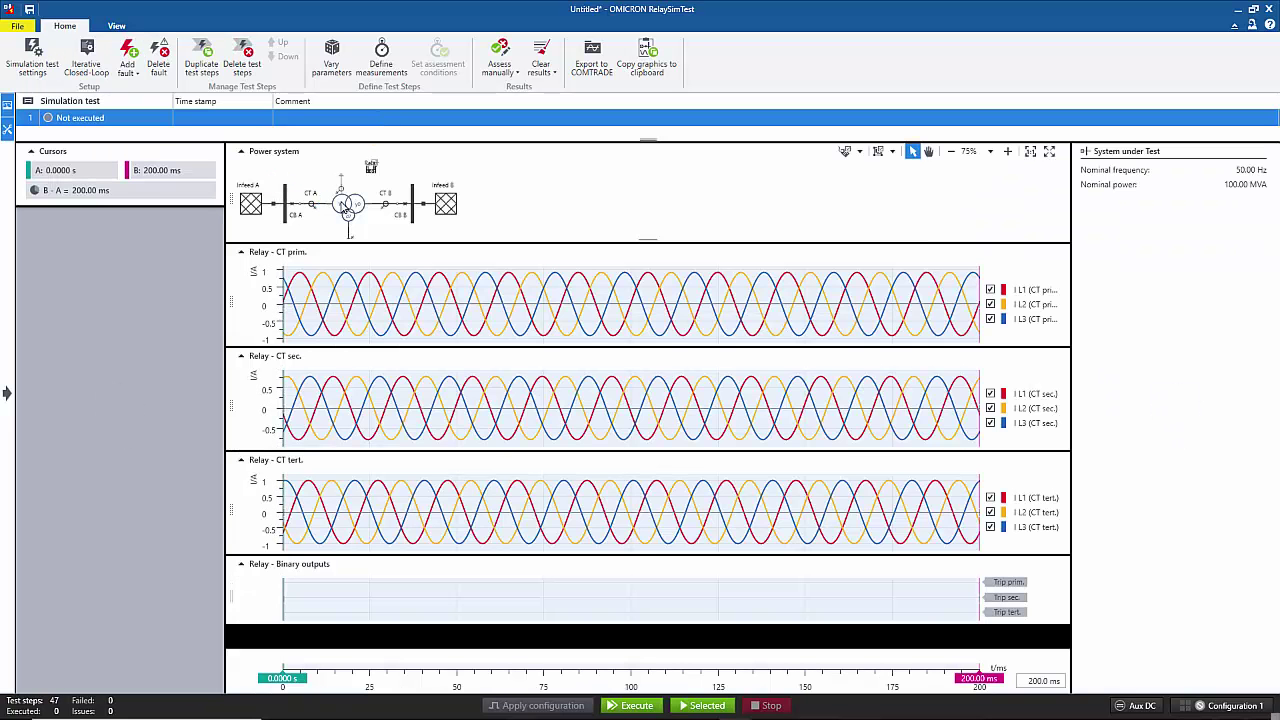
pyautogui.click(343, 205)
pyautogui.click(358, 222)
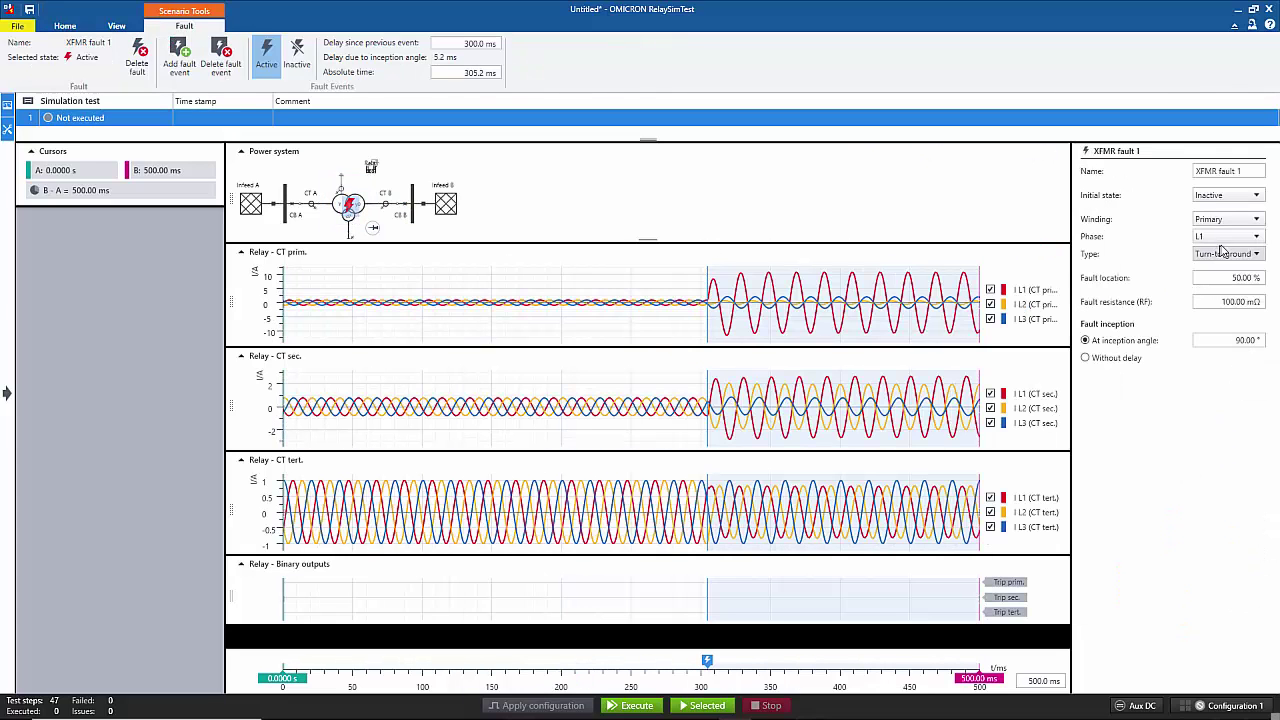
pyautogui.click(1240, 220)
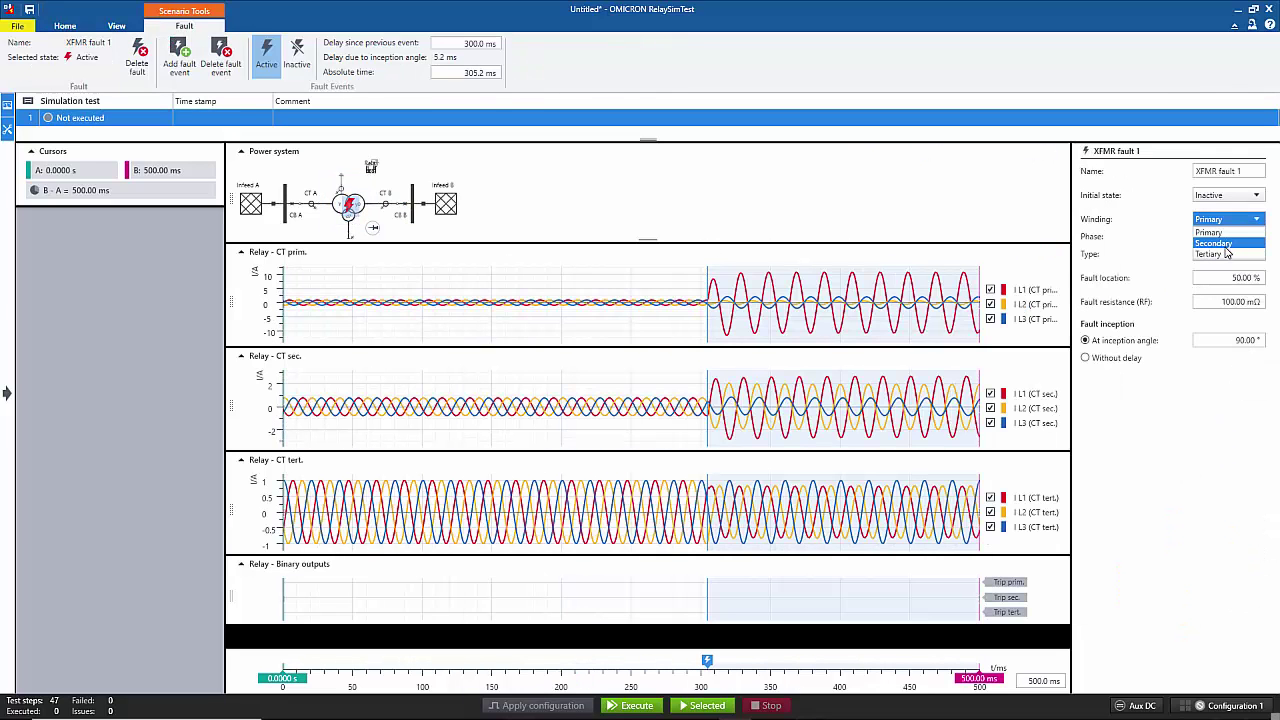
pyautogui.click(1226, 246)
pyautogui.click(1230, 236)
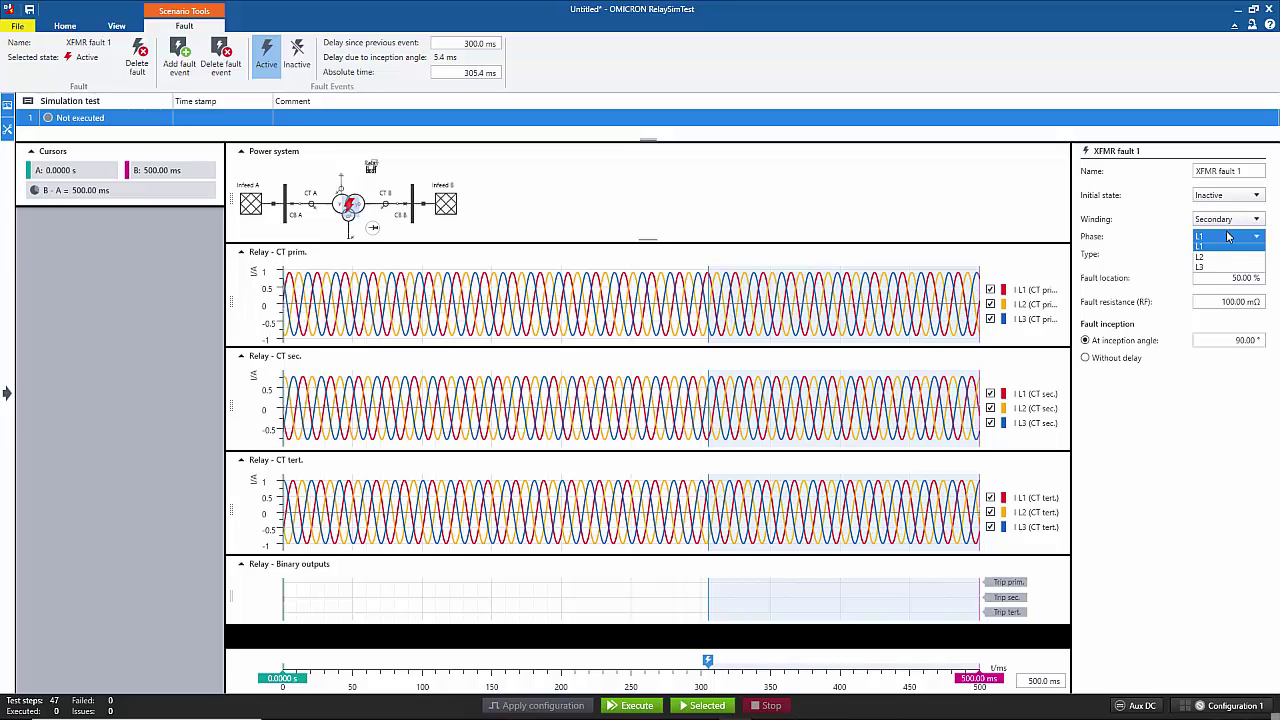
pyautogui.click(1228, 222)
pyautogui.click(1226, 220)
pyautogui.click(1225, 257)
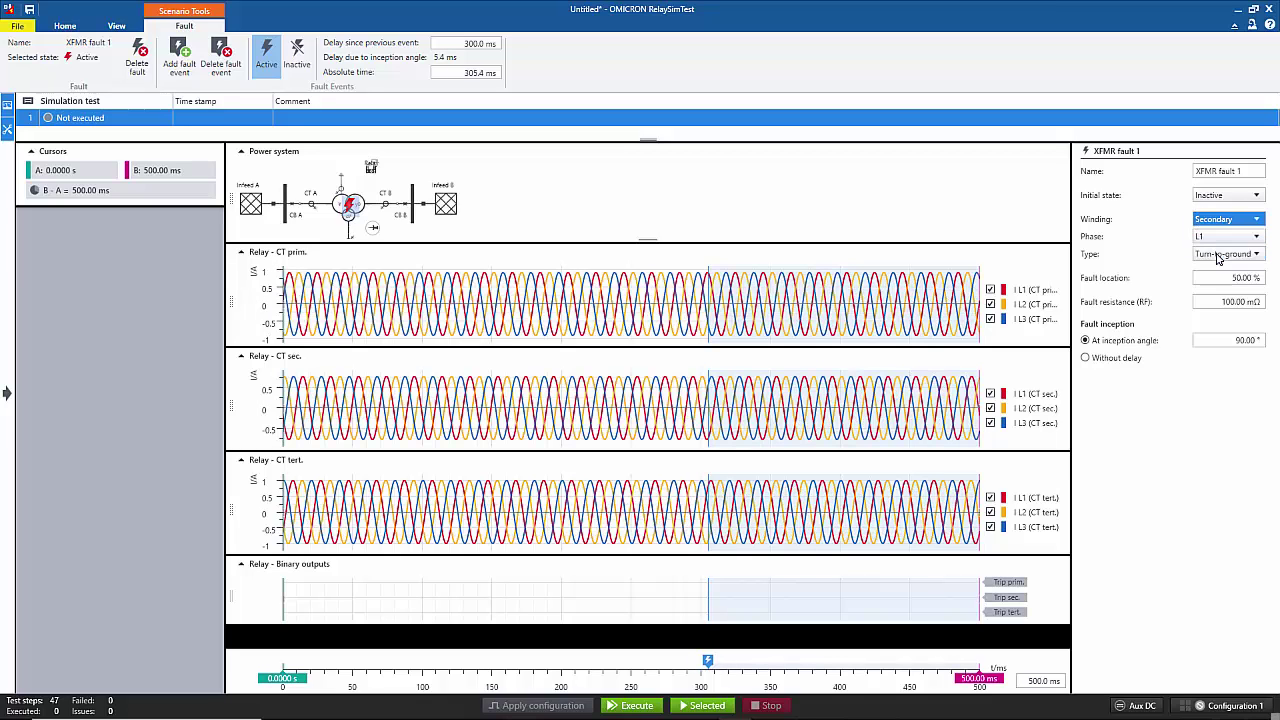
pyautogui.click(1224, 222)
# Set the phase of XFMR fault 1 to L2.
pyautogui.click(1224, 236)
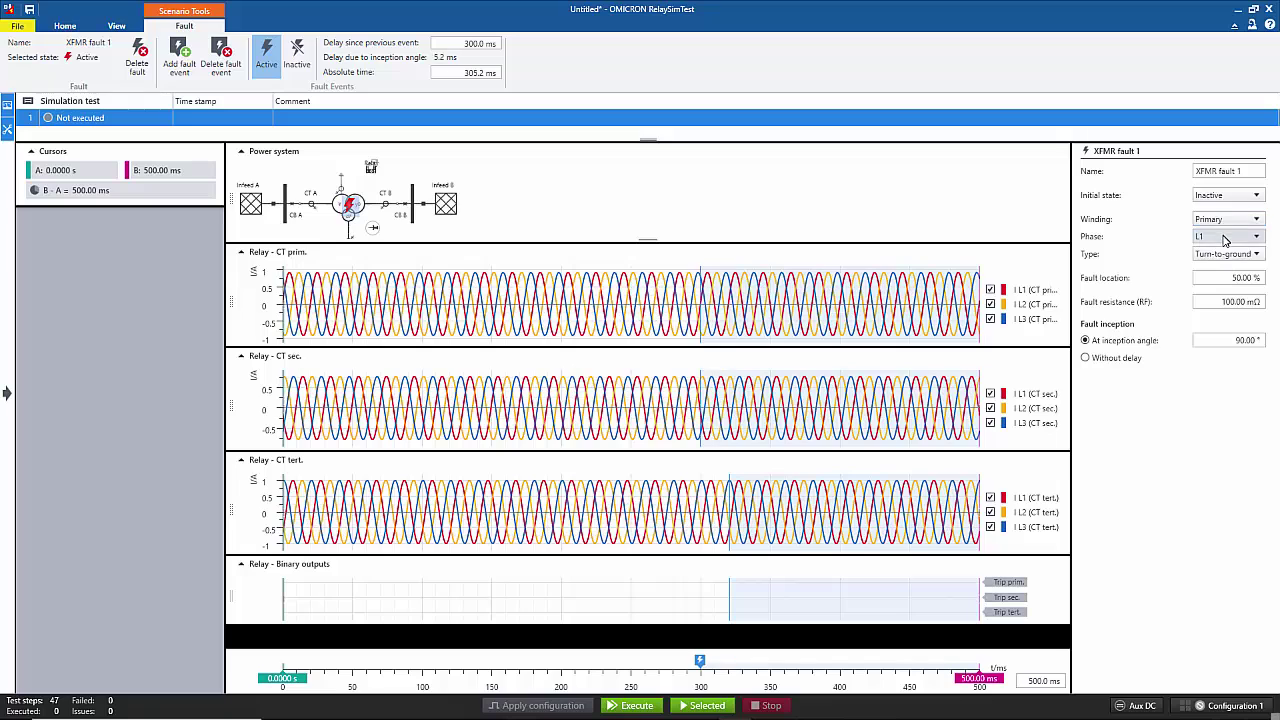
pyautogui.click(1224, 238)
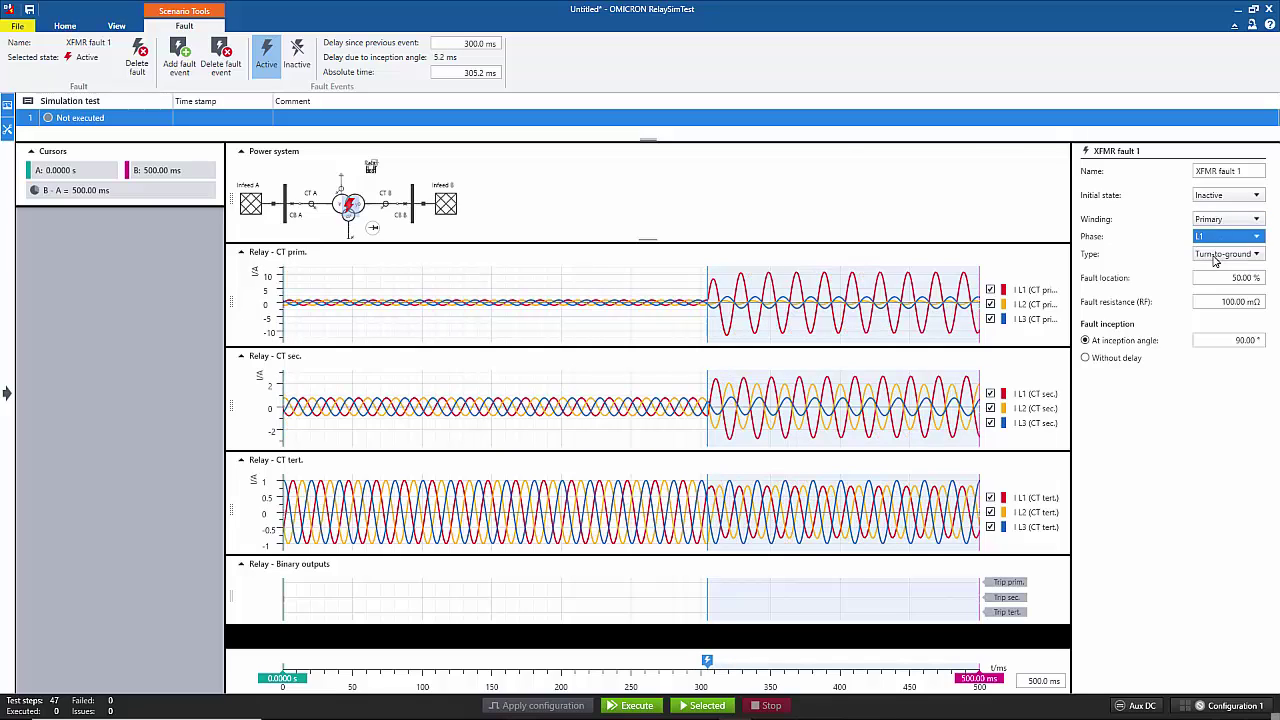
pyautogui.click(1220, 262)
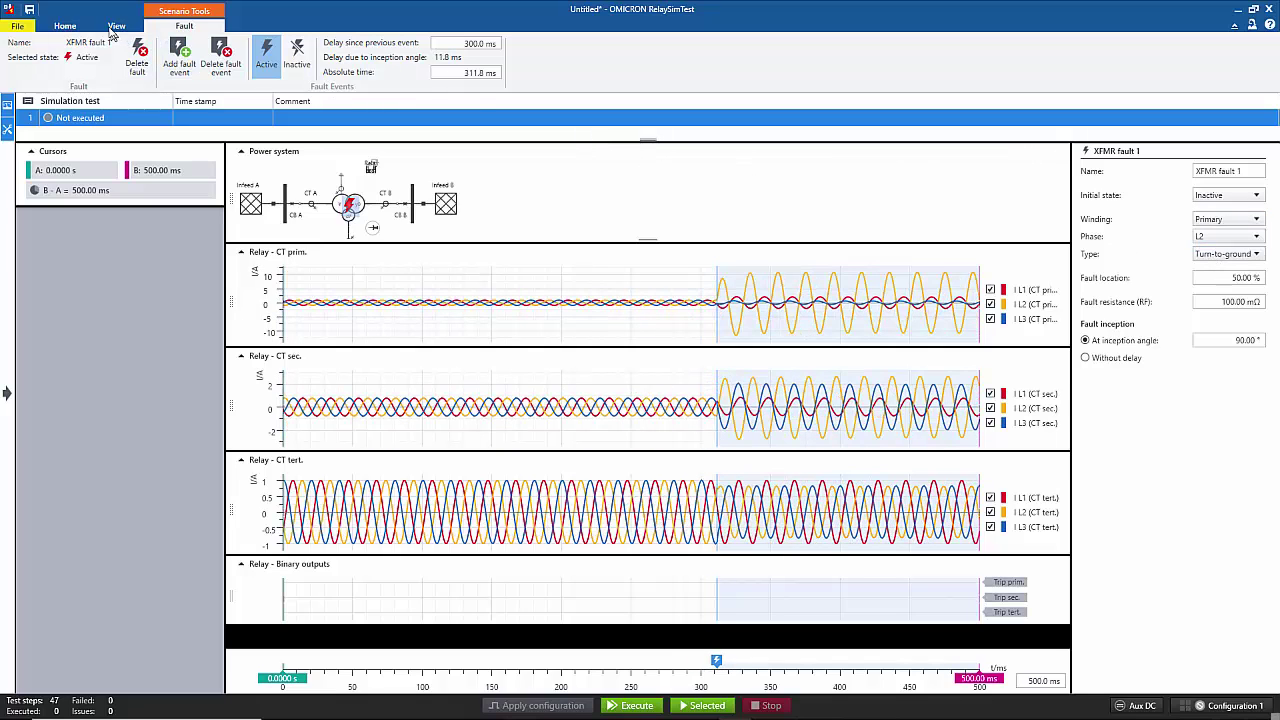
# Add the phase of XFMR fault 1 as a varied parameter, covering L1, L2 and L3.
pyautogui.click(66, 26)
pyautogui.click(340, 75)
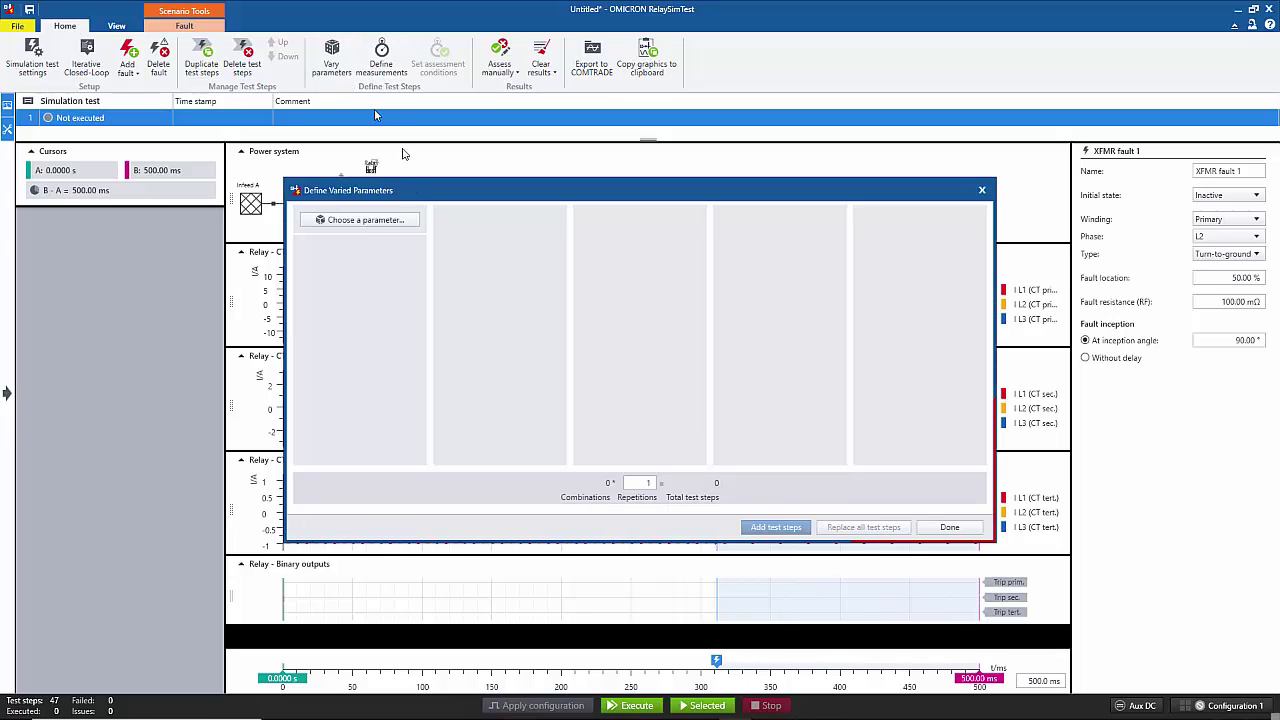
pyautogui.click(372, 222)
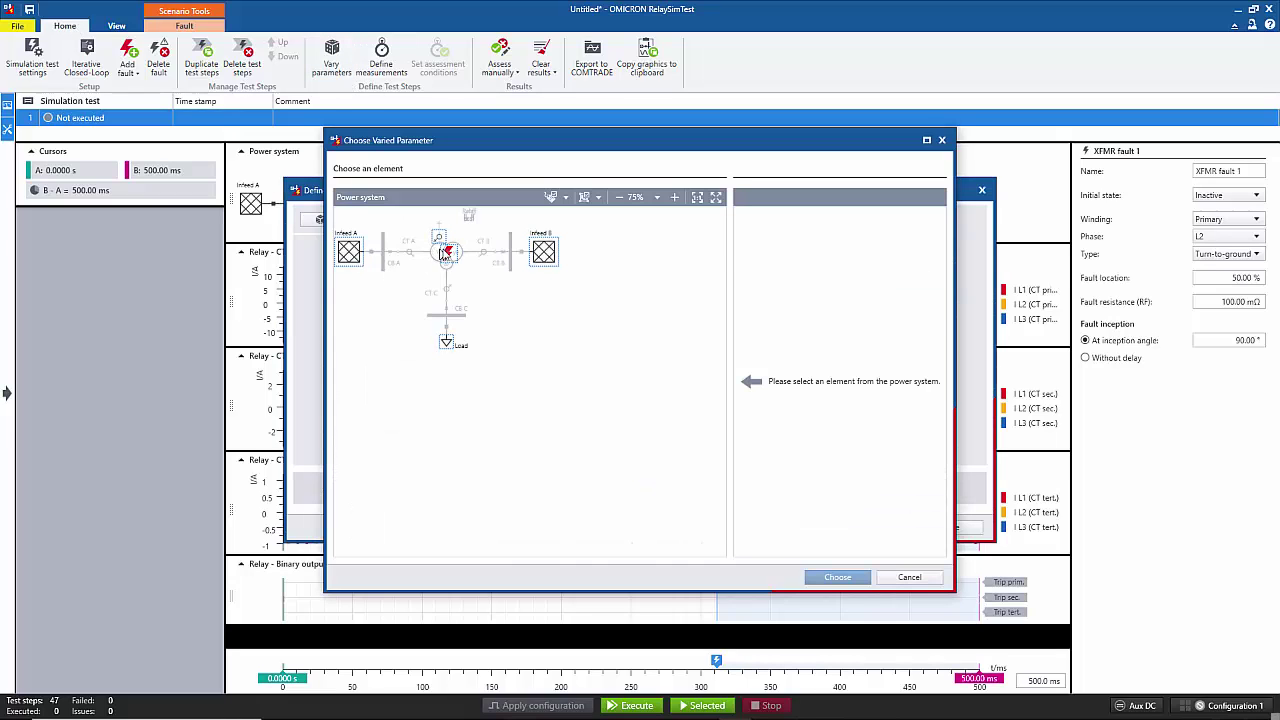
pyautogui.click(446, 253)
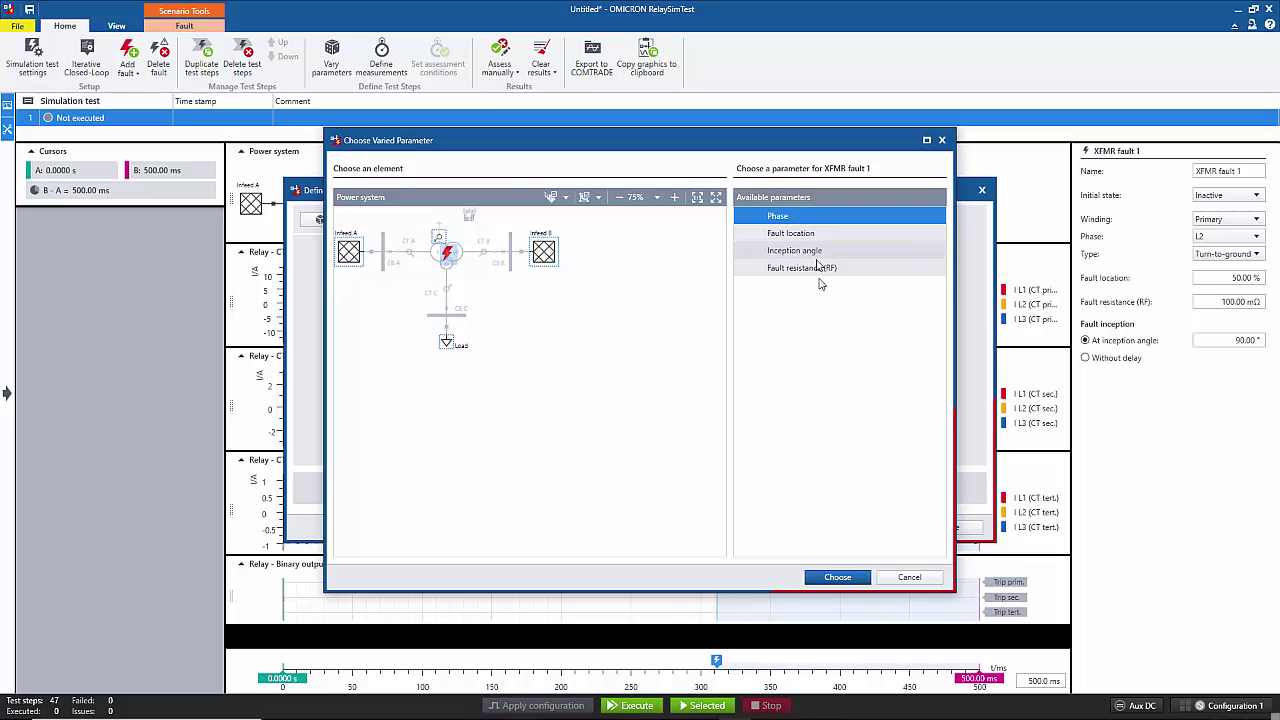
pyautogui.click(837, 577)
pyautogui.click(308, 246)
pyautogui.click(308, 275)
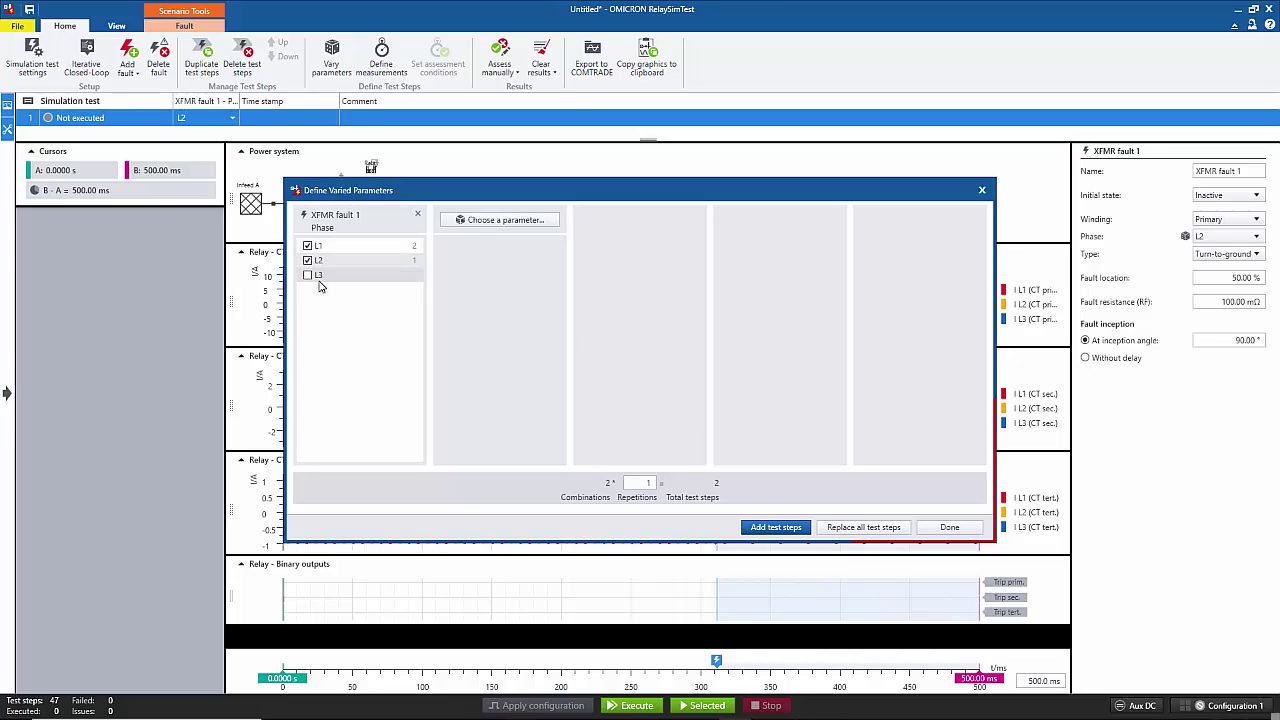
# Vary the inception angle of XFMR fault 1 too, adding 80° and 50° to its values.
pyautogui.click(506, 219)
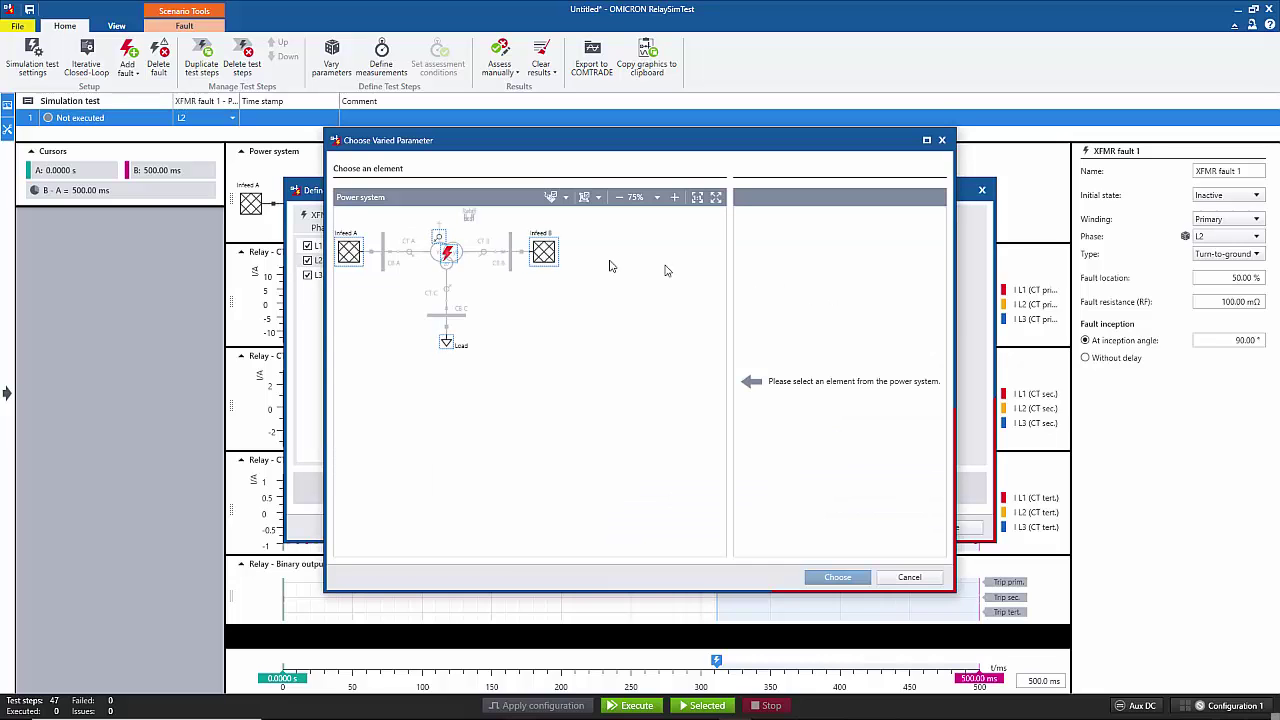
pyautogui.click(443, 255)
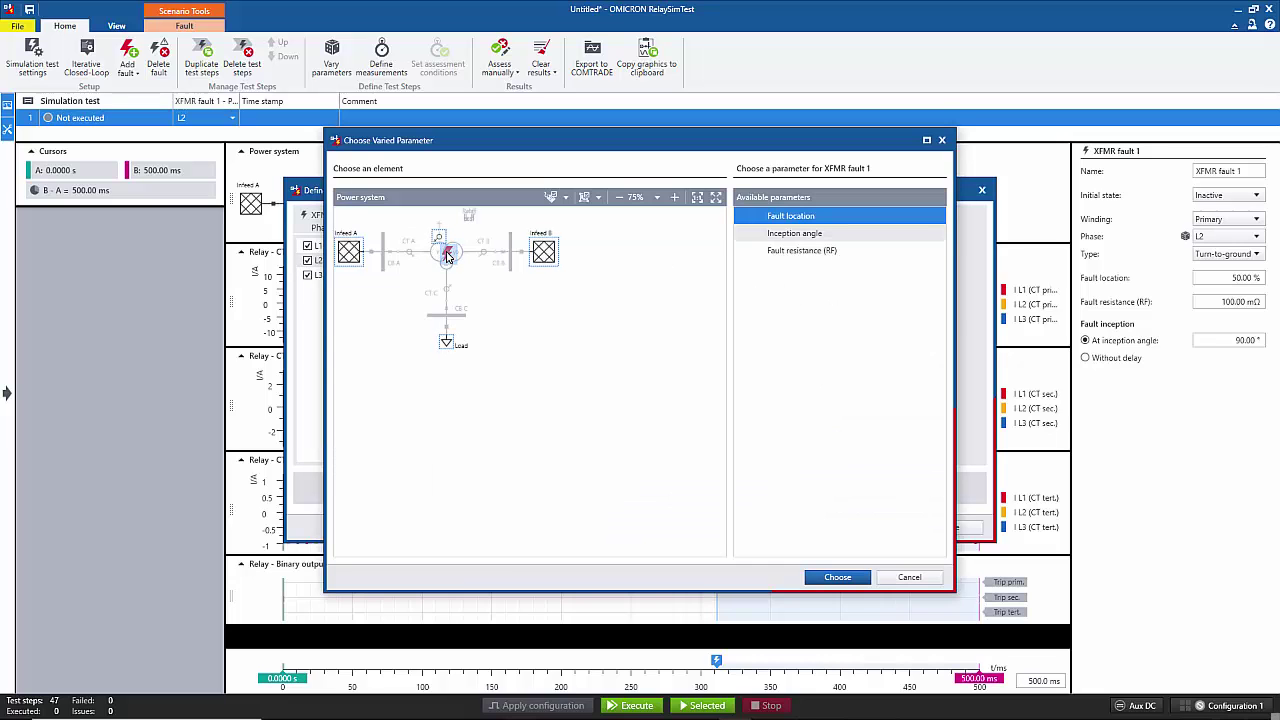
pyautogui.click(771, 238)
pyautogui.click(837, 577)
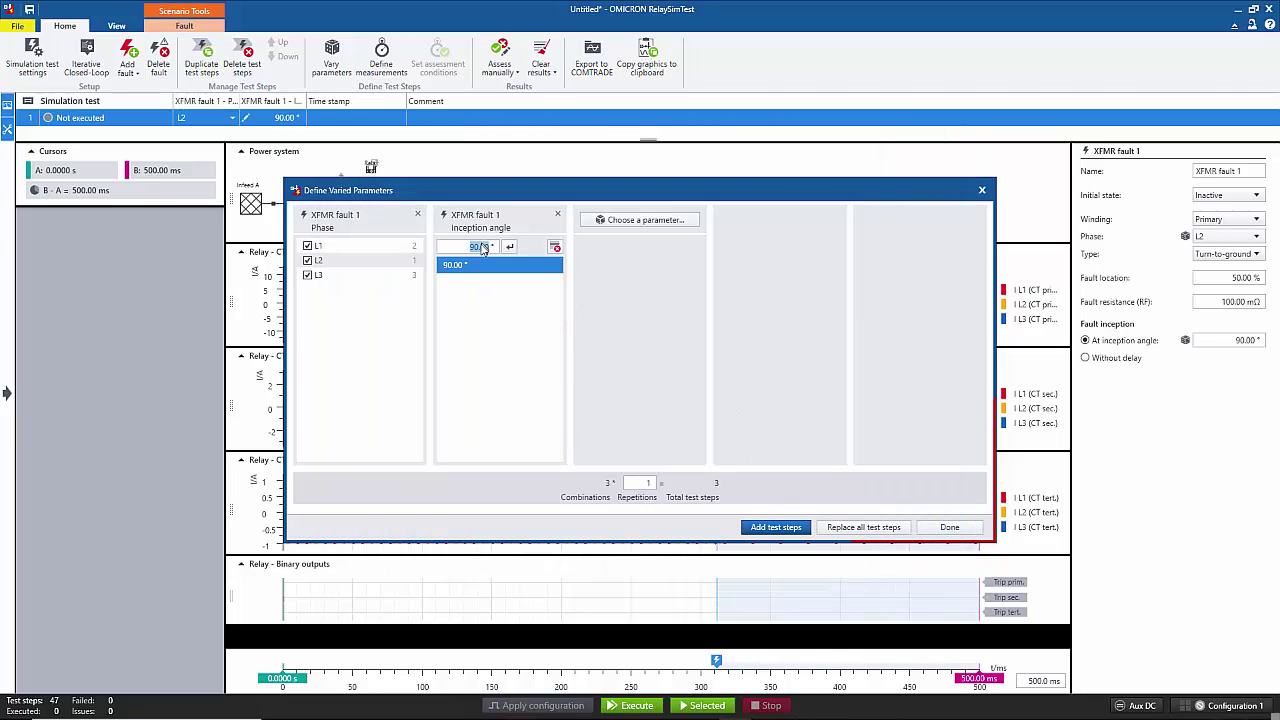
pyautogui.write('80')
pyautogui.press('Return')
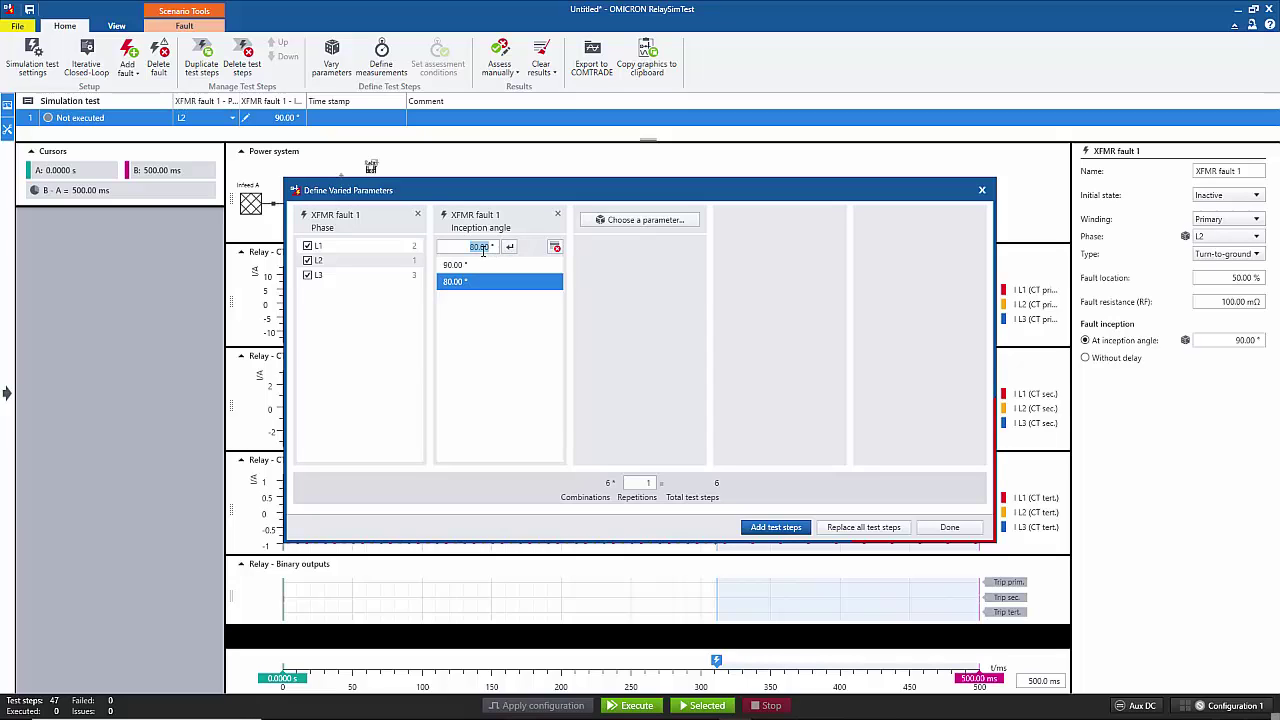
pyautogui.click(509, 247)
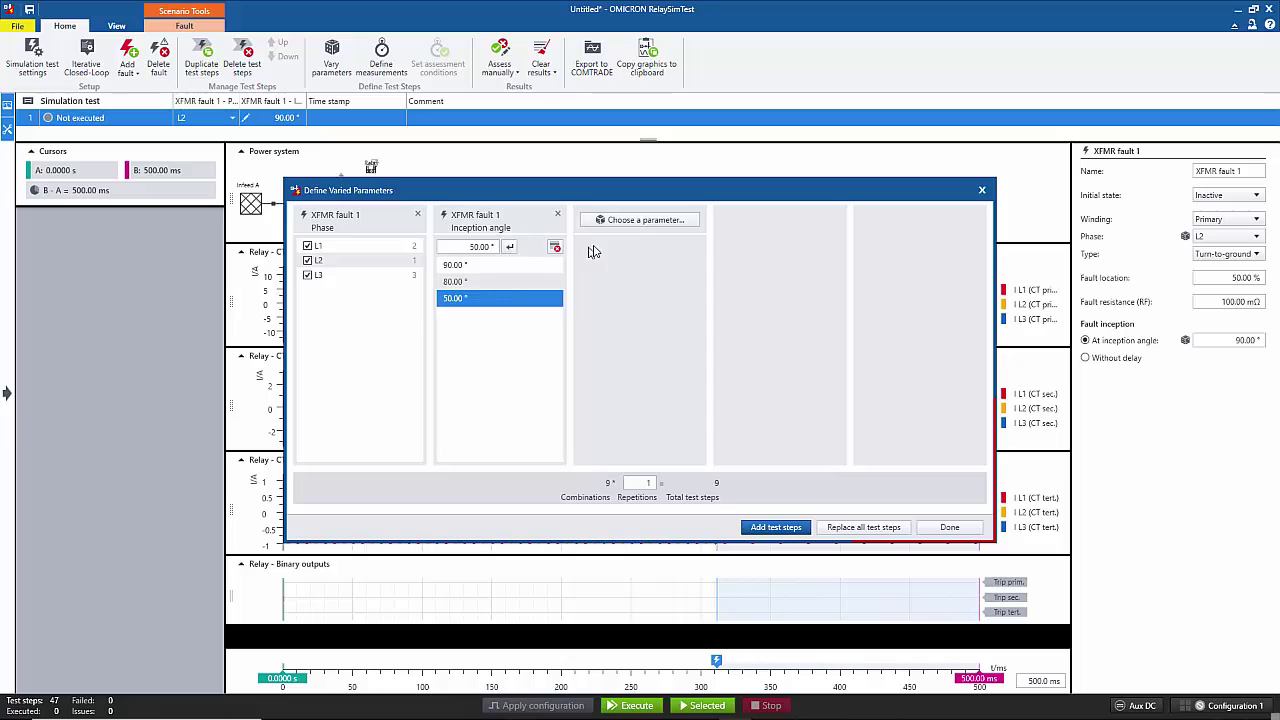
# Add the parameter combinations as test steps, enlarge the test step list and step through it to test step 6.
pyautogui.click(775, 527)
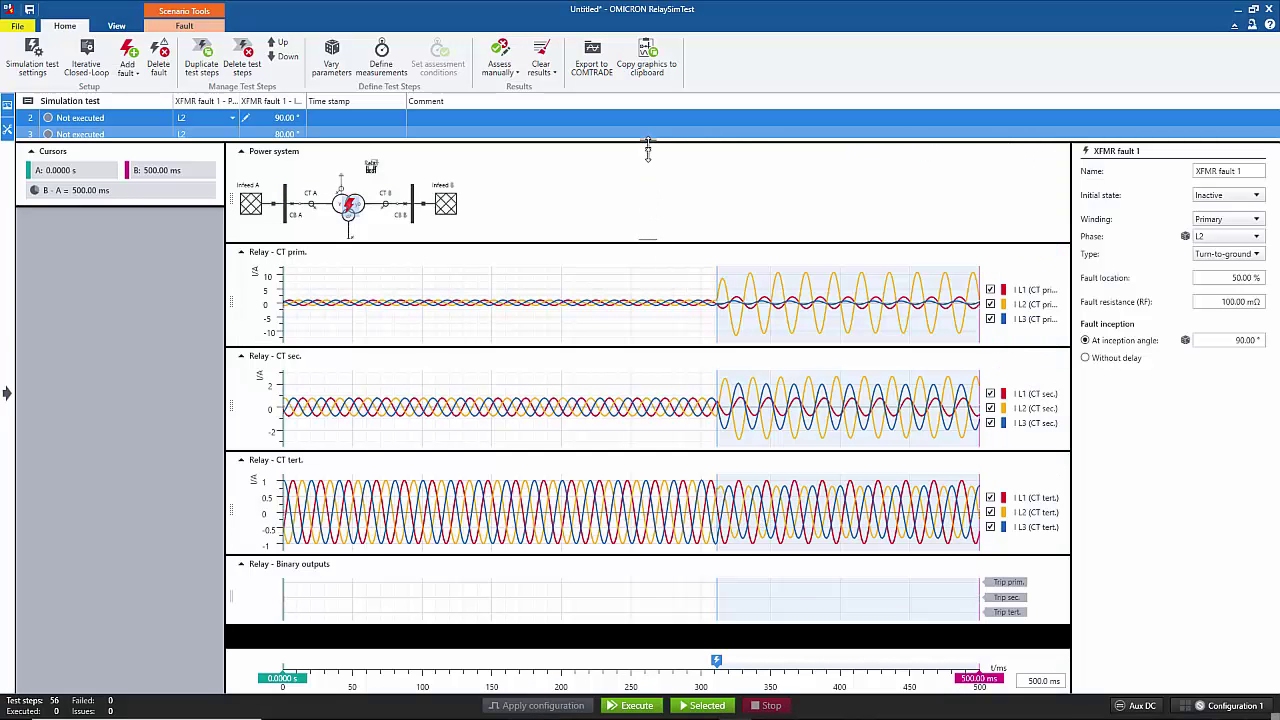
pyautogui.moveTo(648, 148); pyautogui.dragTo(640, 218)
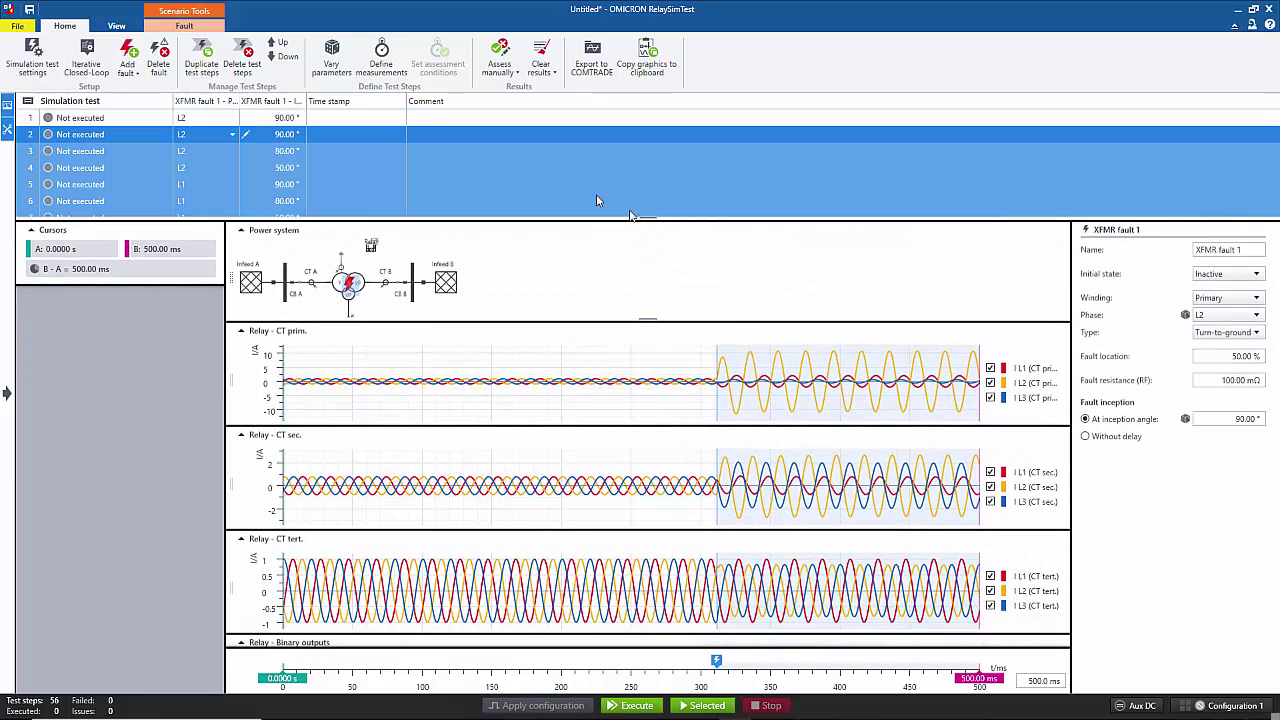
pyautogui.click(515, 180)
pyautogui.click(497, 165)
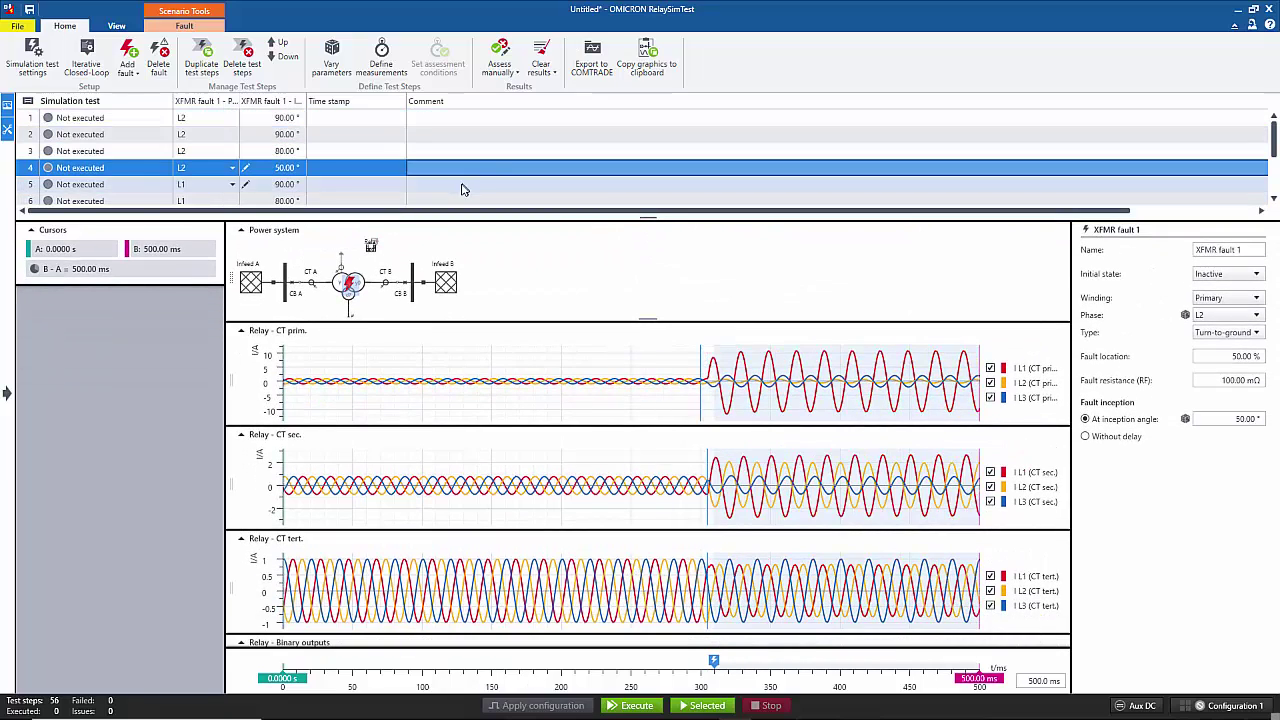
pyautogui.click(463, 188)
pyautogui.click(478, 201)
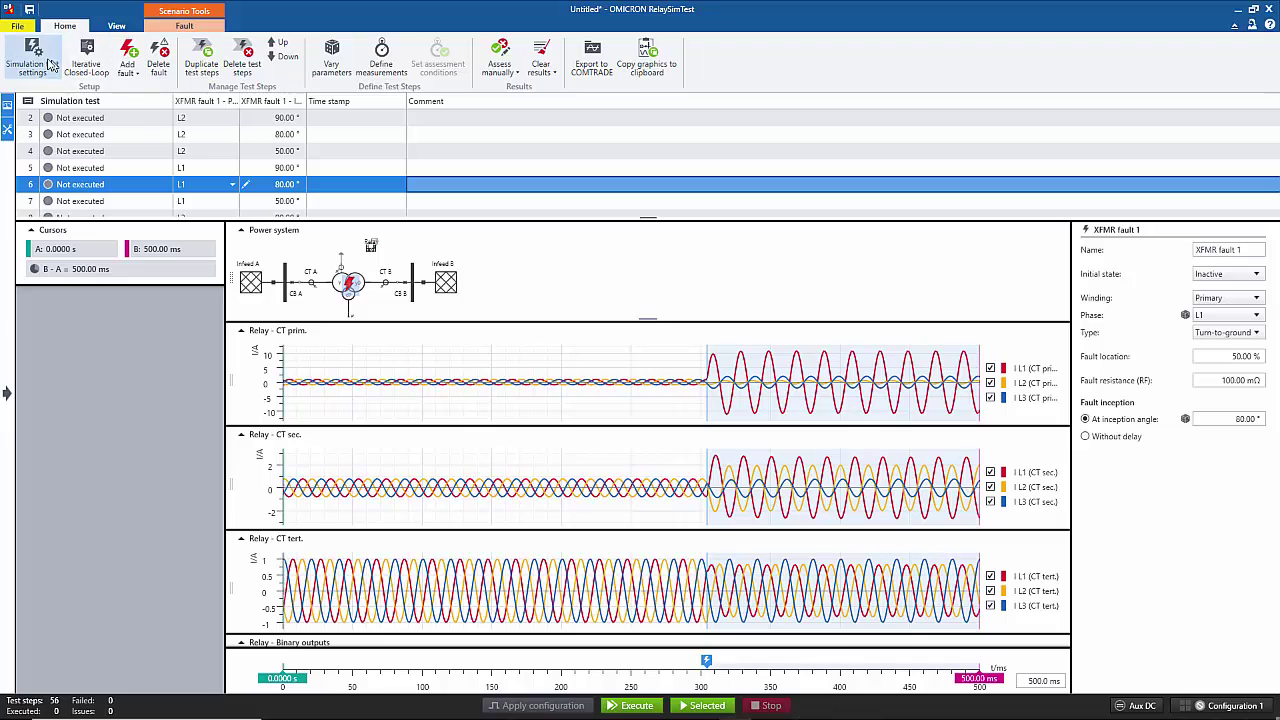
# Open the recent document RST_Transformer_3Windings_50Hz.rstx, discarding the changes to the current one.
pyautogui.click(27, 30)
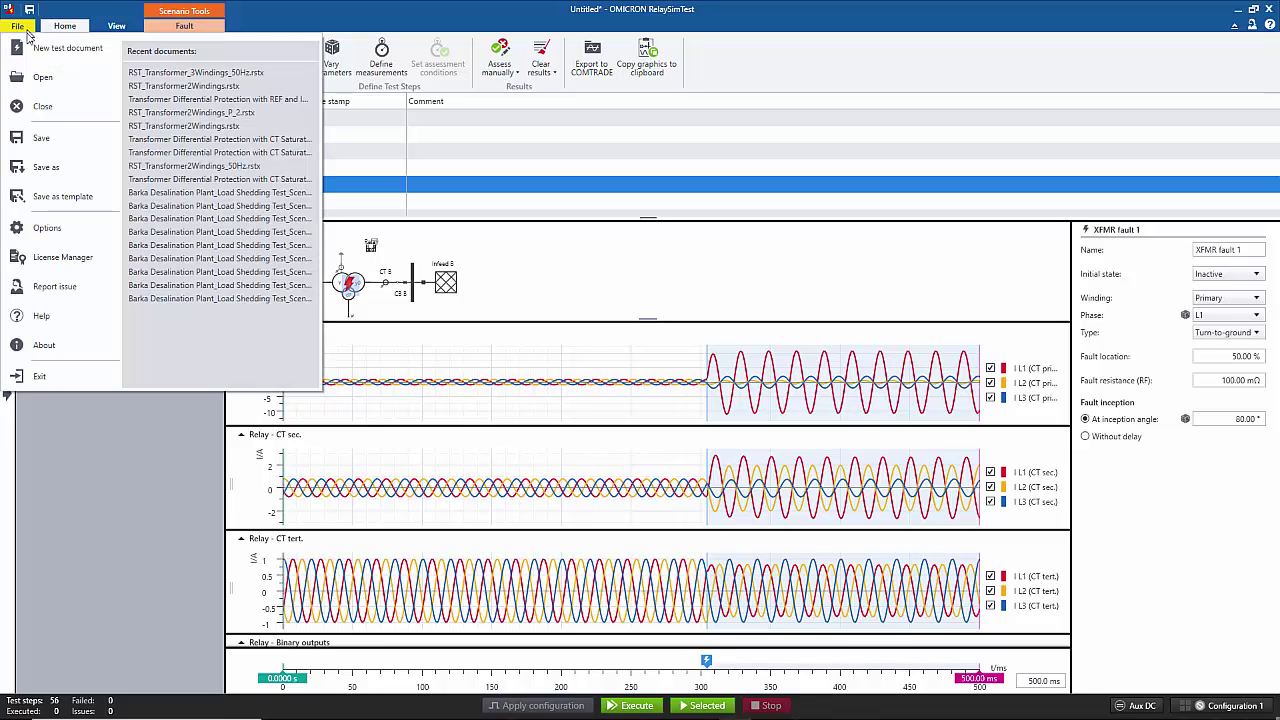
pyautogui.click(168, 75)
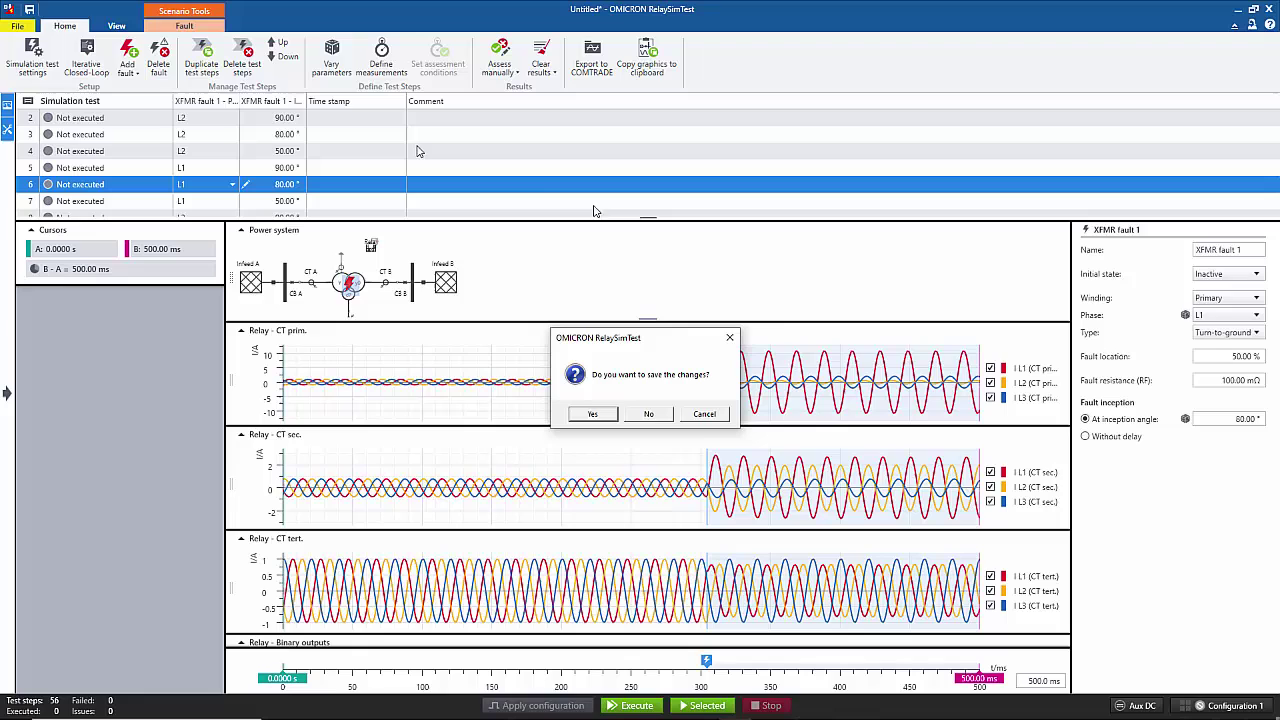
pyautogui.click(658, 414)
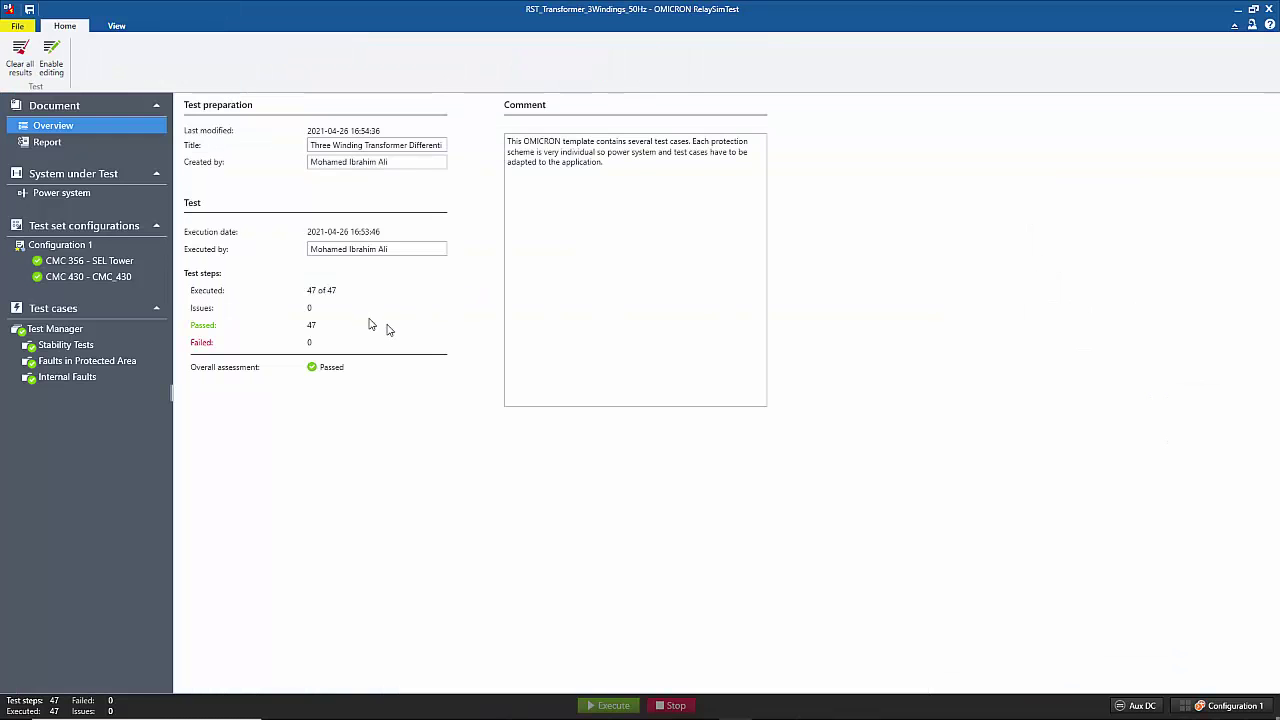
# Expand the Internal Faults, Faults in Protected Area and Stability Tests folders to list their test cases.
pyautogui.click(16, 377)
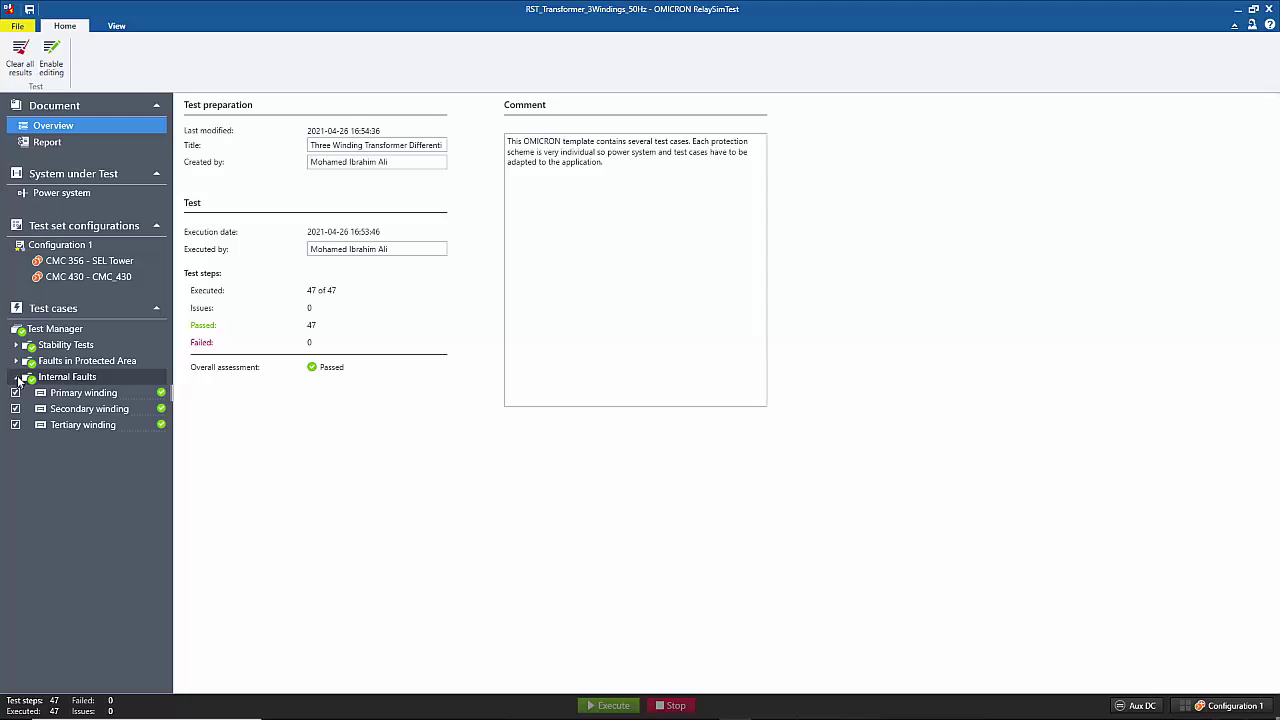
pyautogui.click(16, 361)
pyautogui.click(16, 345)
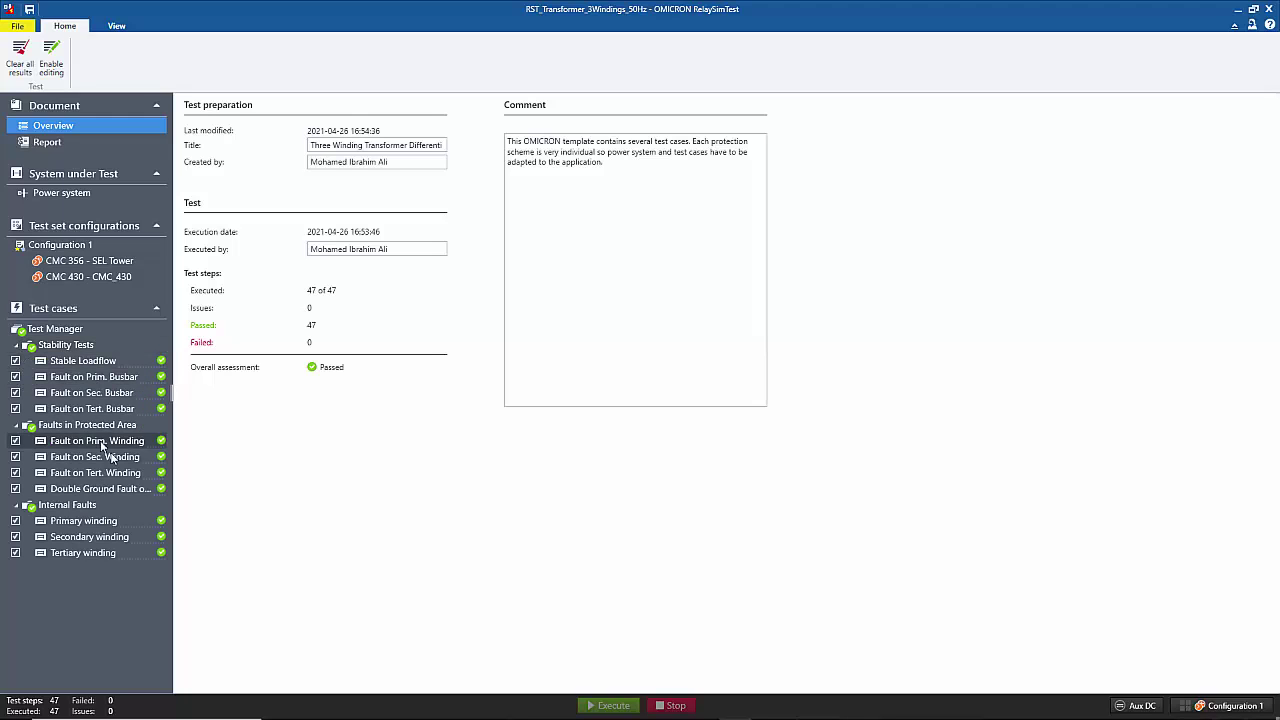
# Select the Primary winding test case under Internal Faults and open its test steps.
pyautogui.click(90, 522)
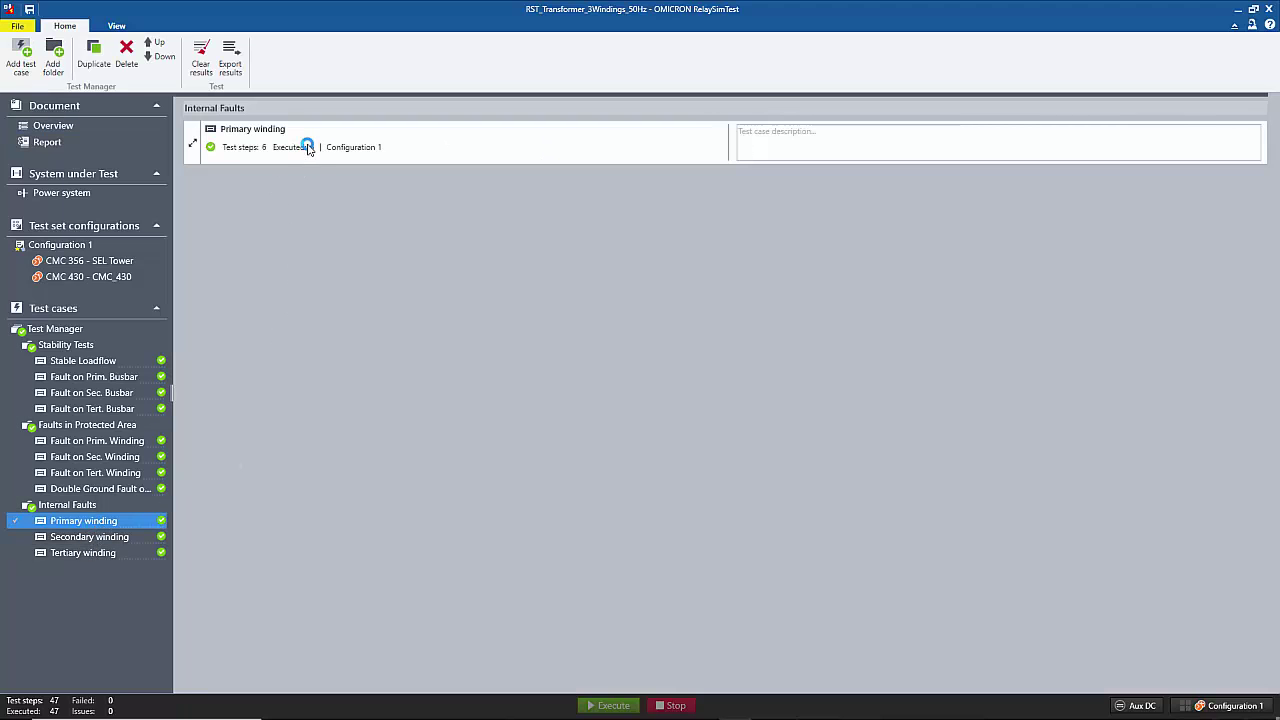
pyautogui.doubleClick(307, 148)
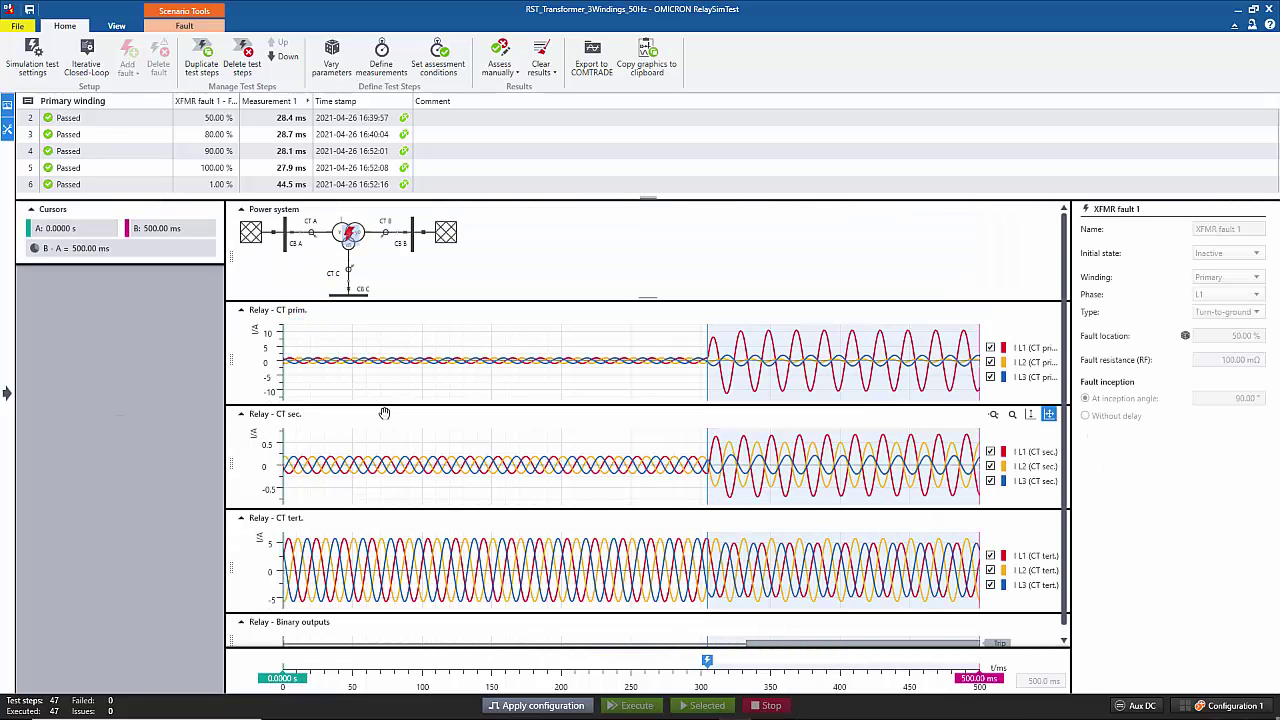
# Examine Configuration 1, checking the analog output wiring of the CMC 356 and CMC 430 and the CMC 356's binary inputs.
pyautogui.click(6, 398)
pyautogui.click(60, 244)
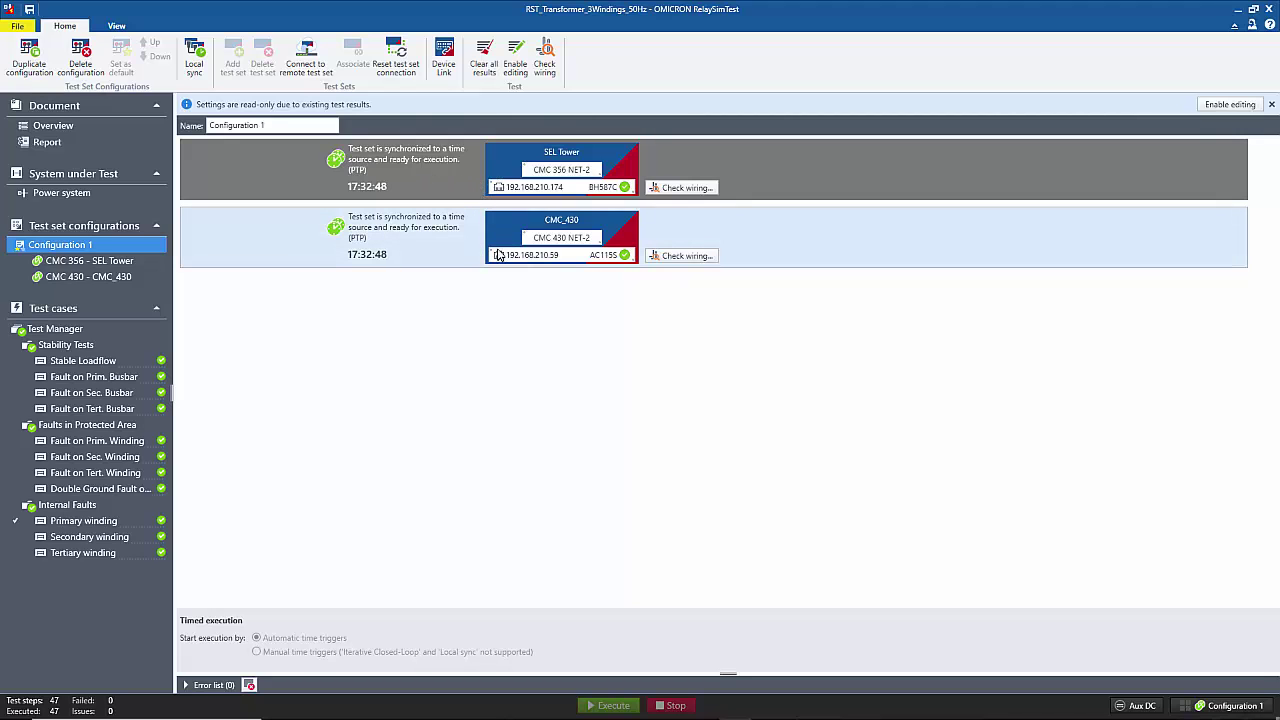
pyautogui.click(519, 162)
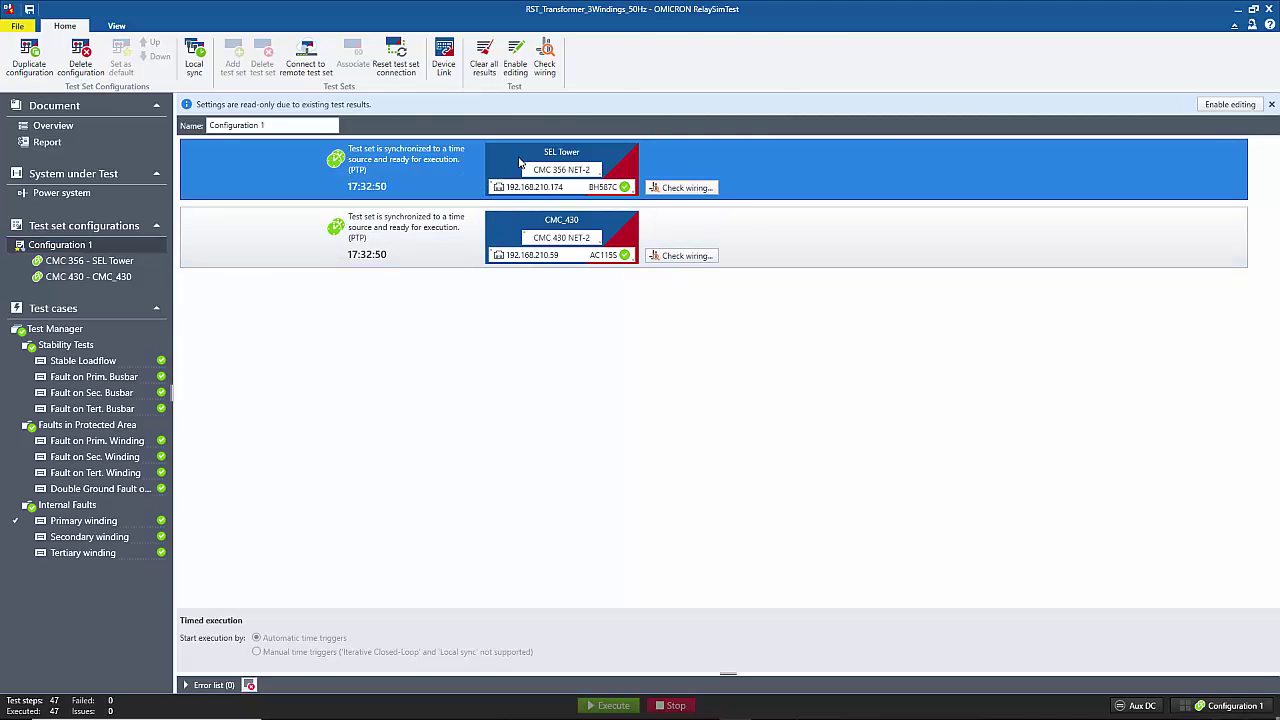
pyautogui.doubleClick(519, 162)
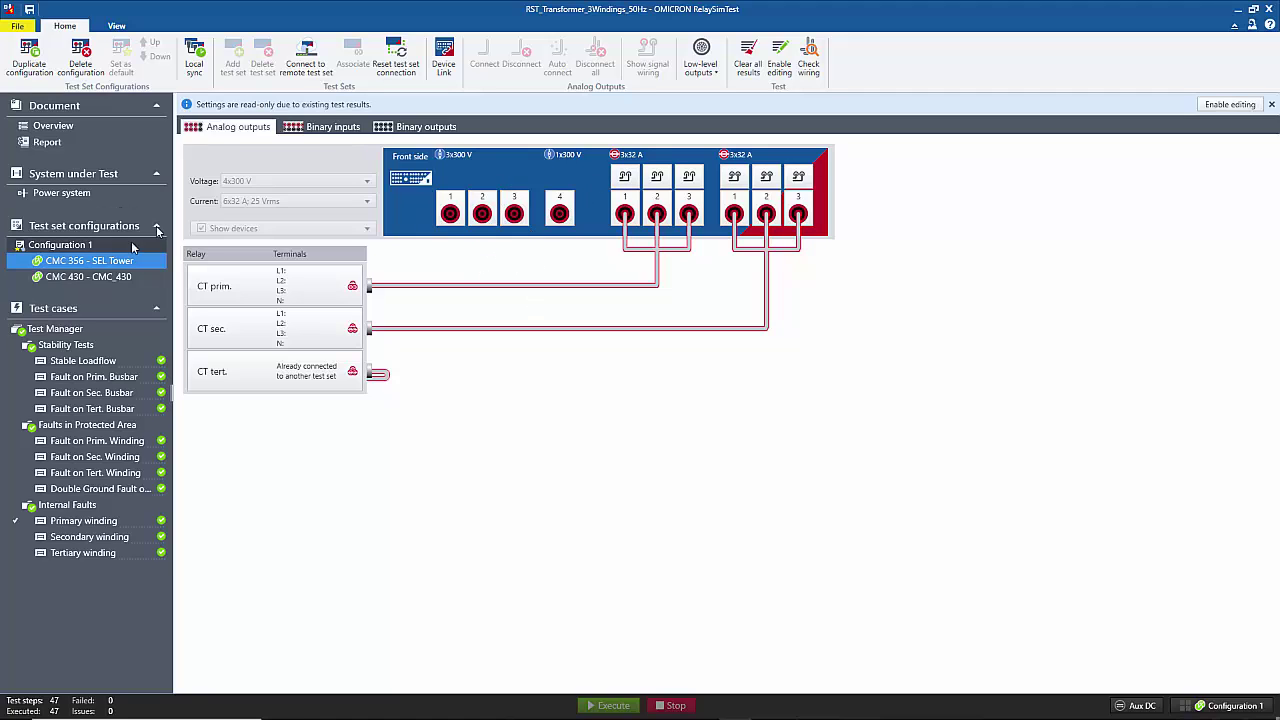
pyautogui.click(94, 280)
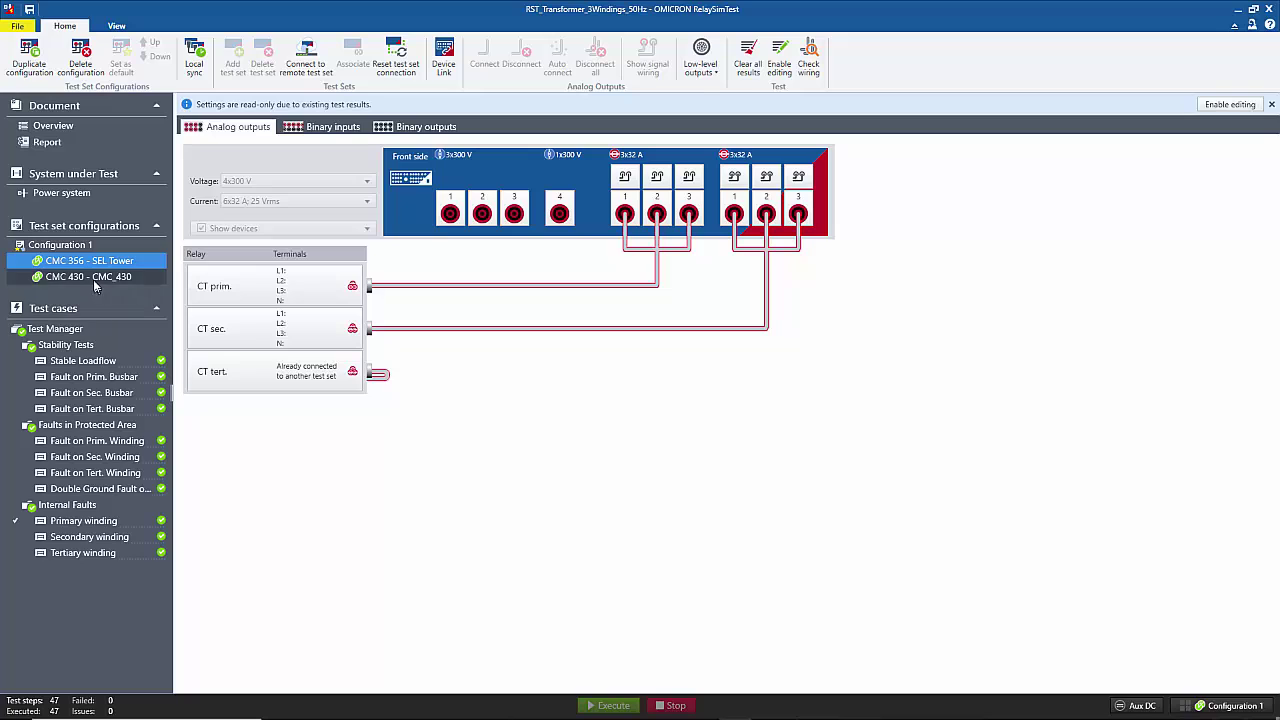
pyautogui.click(65, 245)
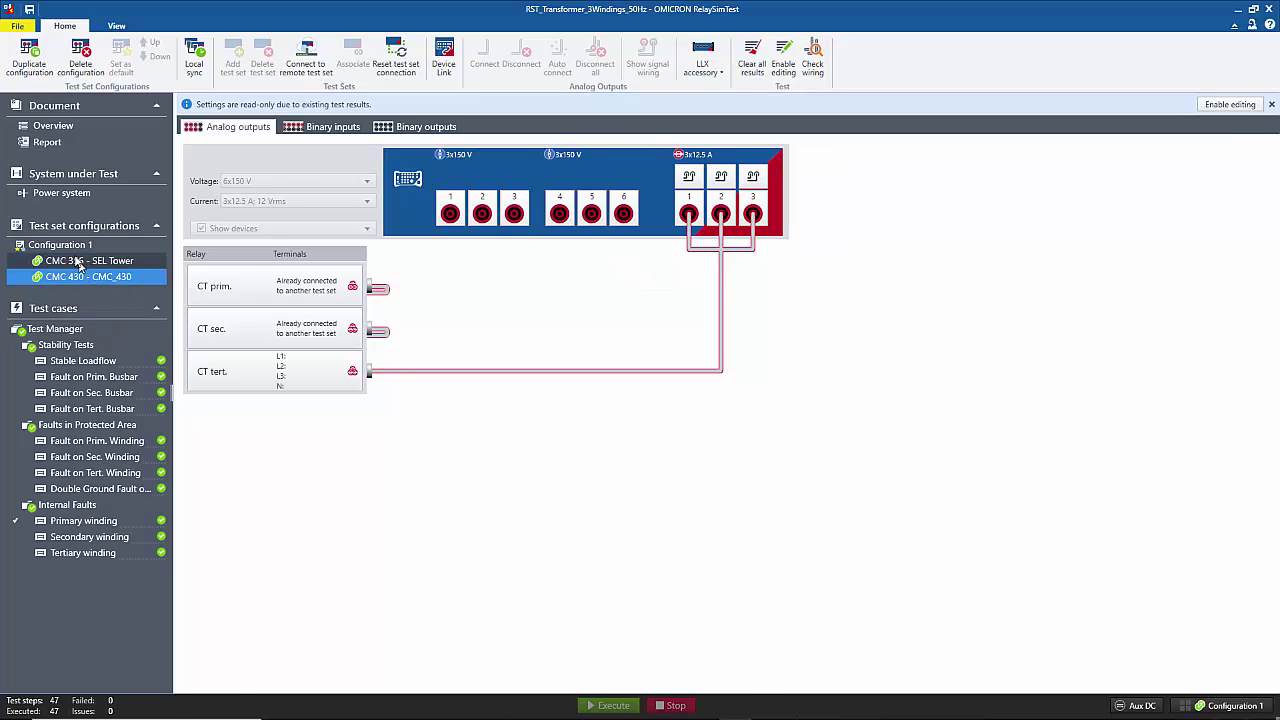
pyautogui.click(75, 261)
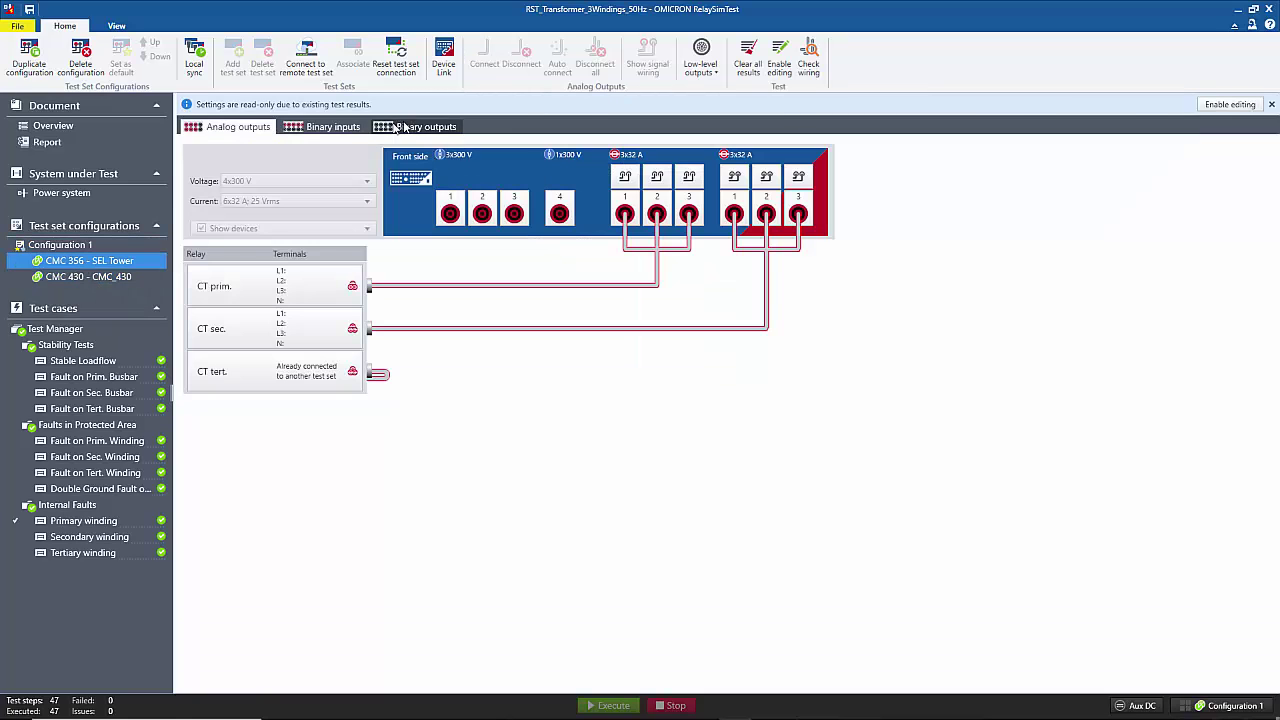
pyautogui.click(342, 127)
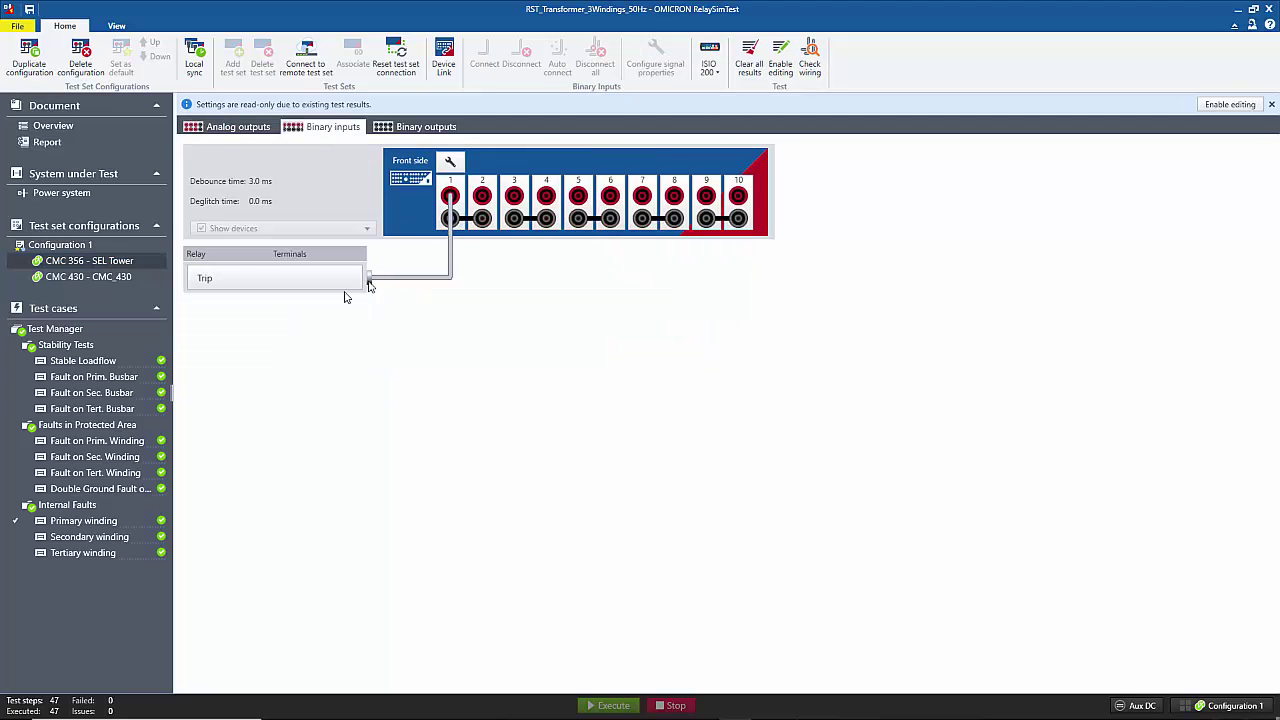
# Clear the results of all test cases and execute the selected Primary winding test case with Configuration 1.
pyautogui.click(83, 246)
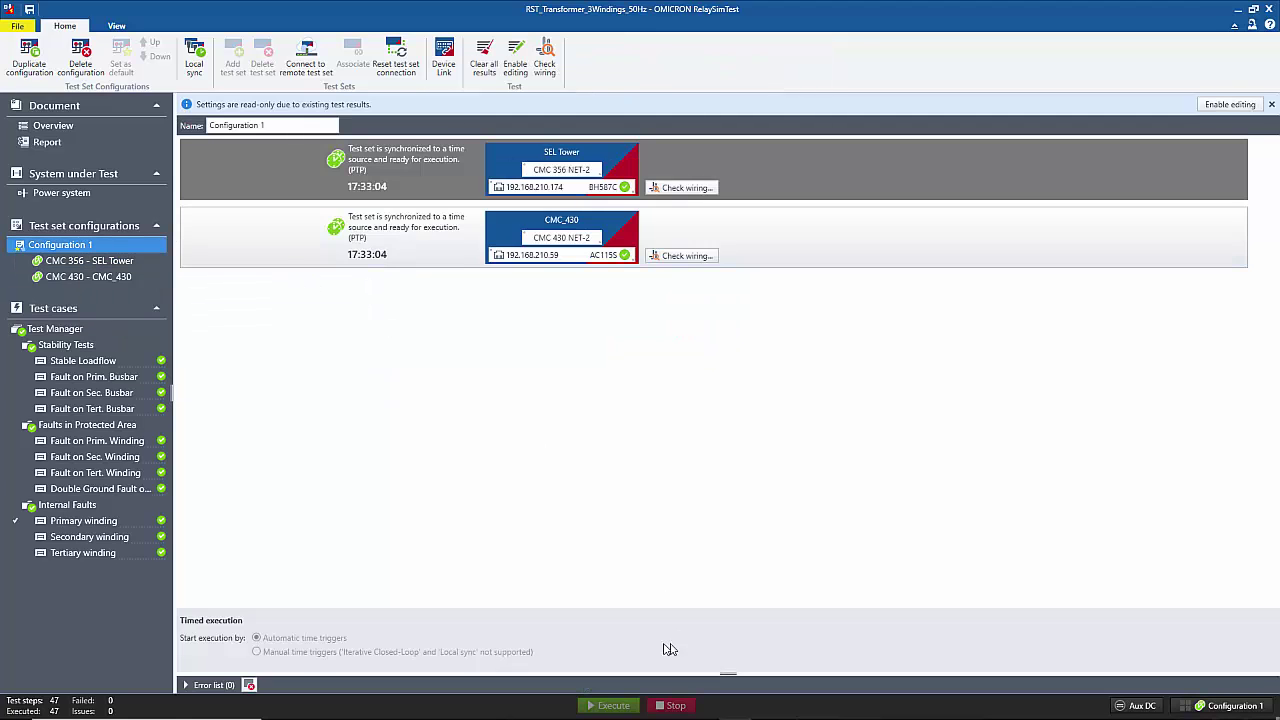
pyautogui.click(484, 67)
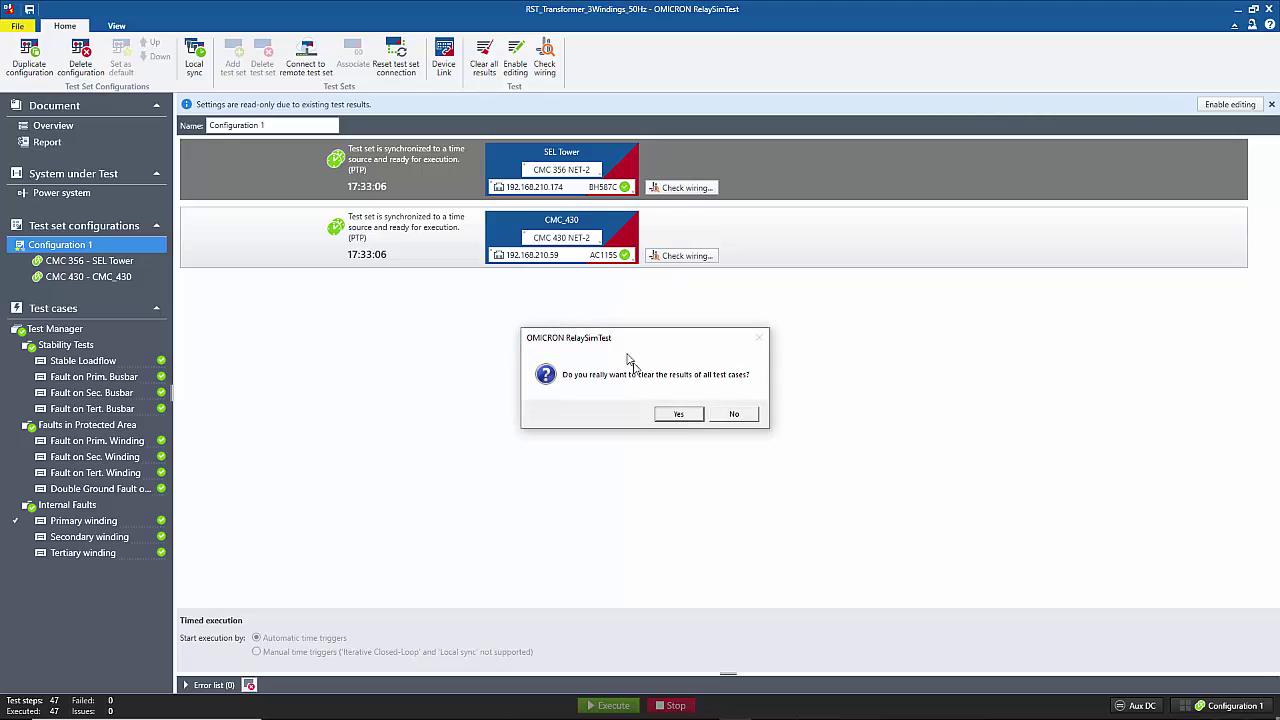
pyautogui.click(680, 416)
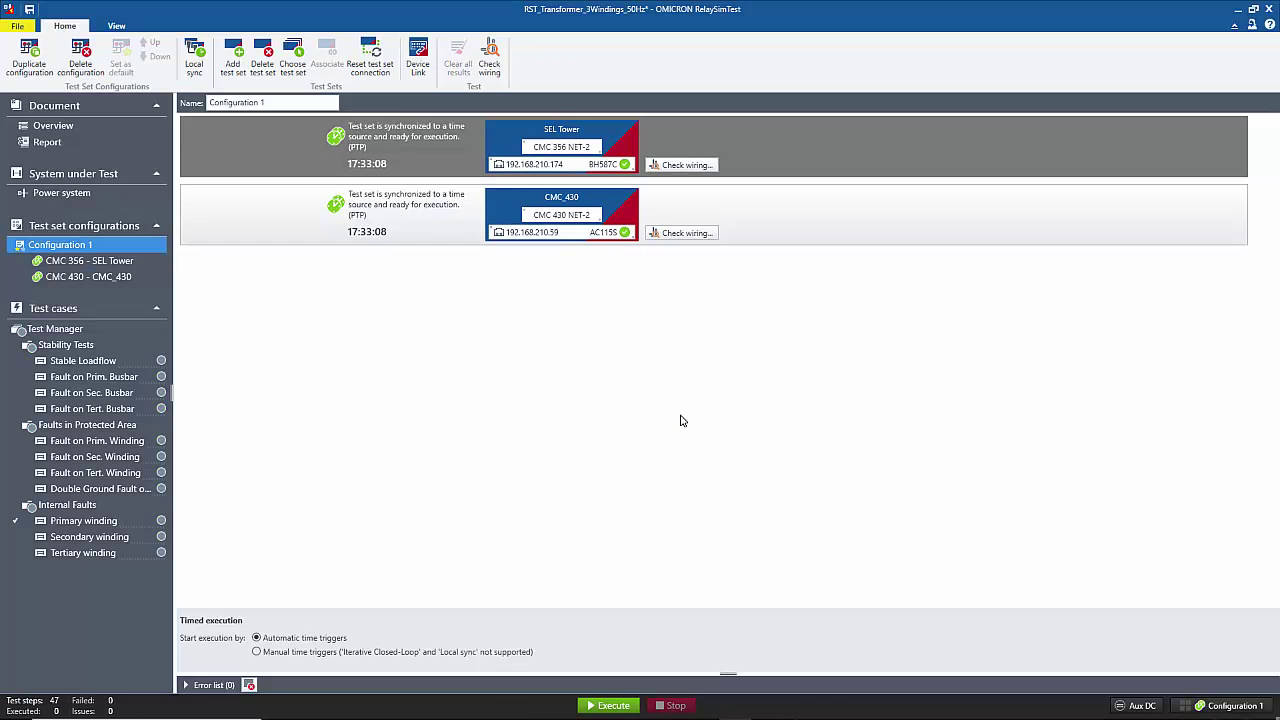
pyautogui.click(614, 706)
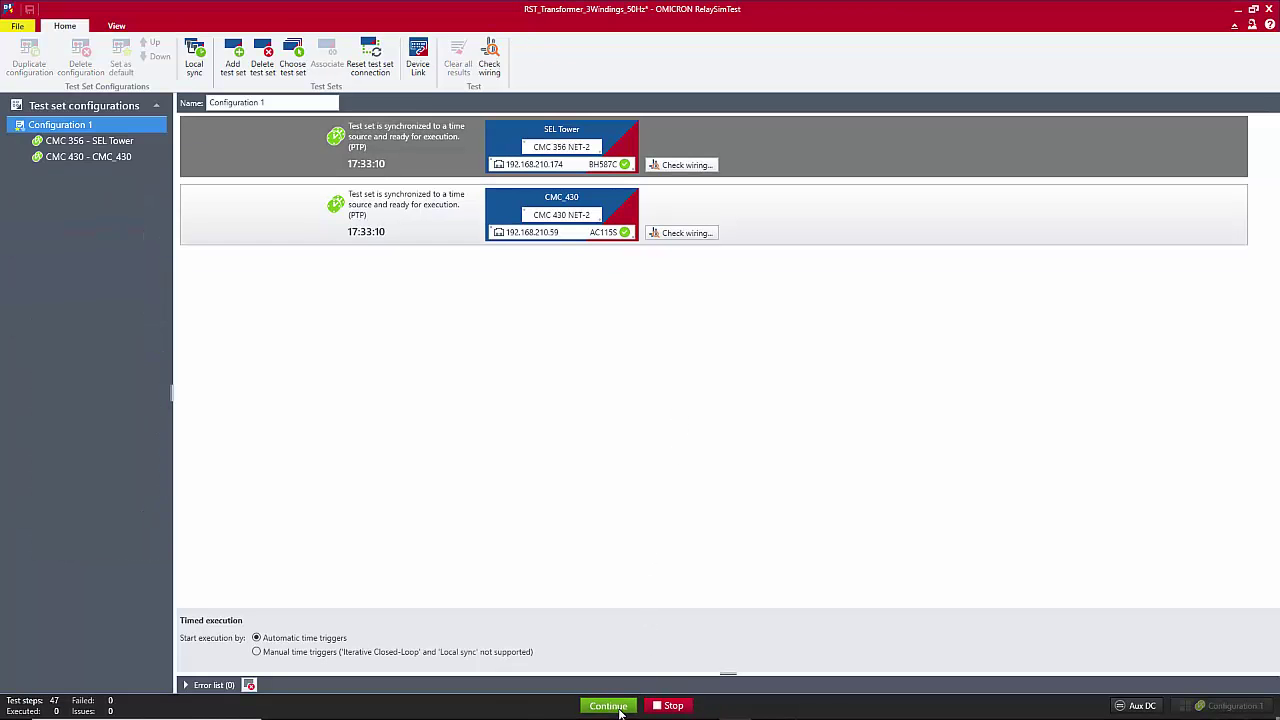
pyautogui.click(618, 707)
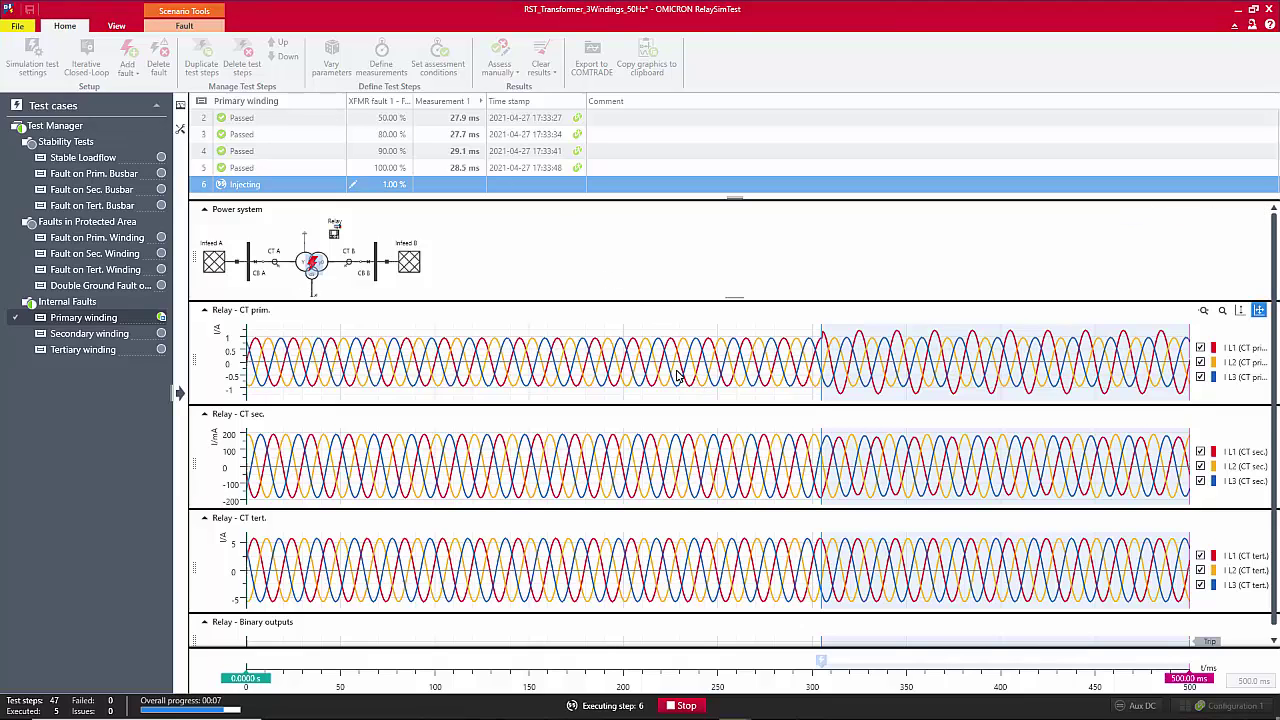
# Reopen the Primary winding test case and examine the measurement and signals of test step 6.
pyautogui.scroll(-1, 676, 375)
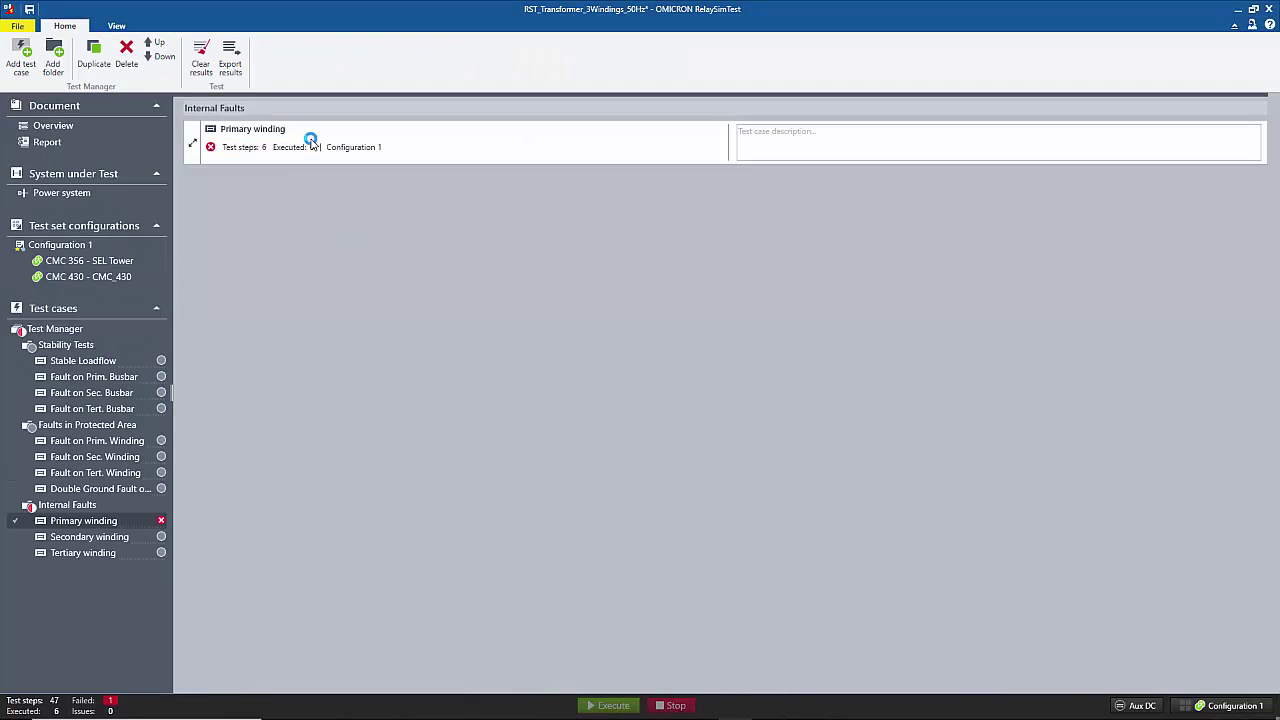
pyautogui.doubleClick(310, 138)
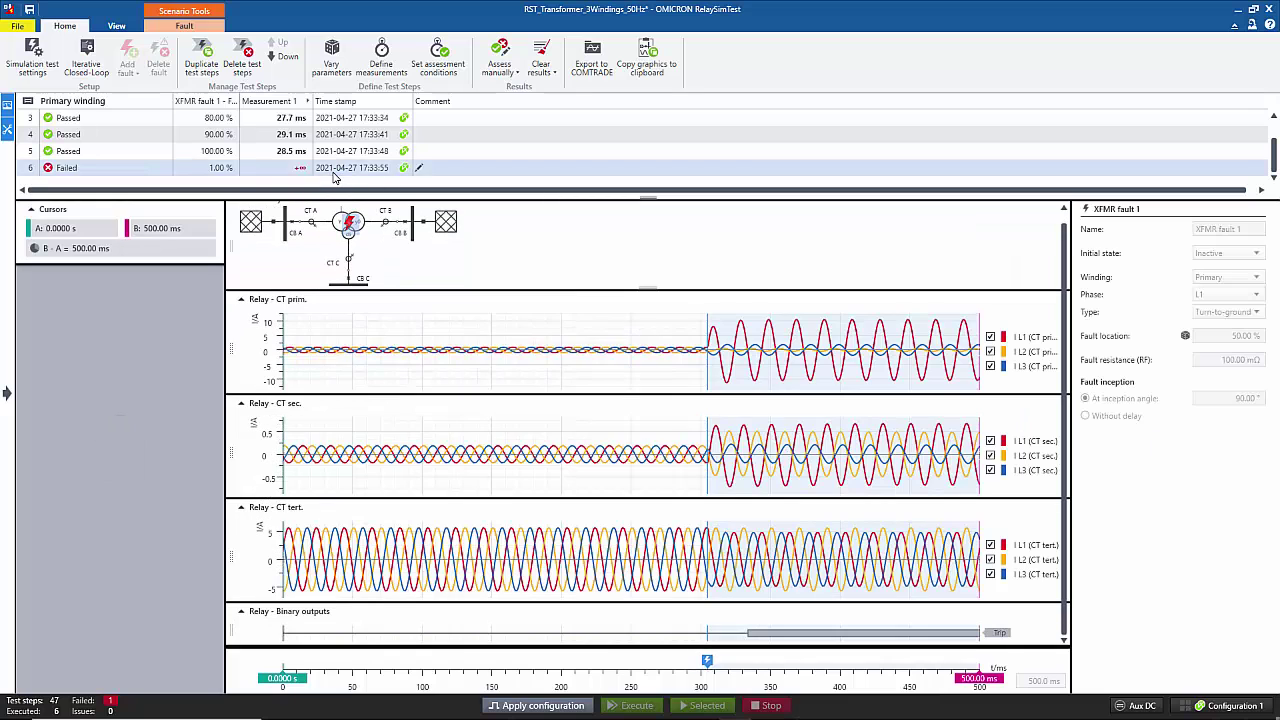
pyautogui.click(259, 172)
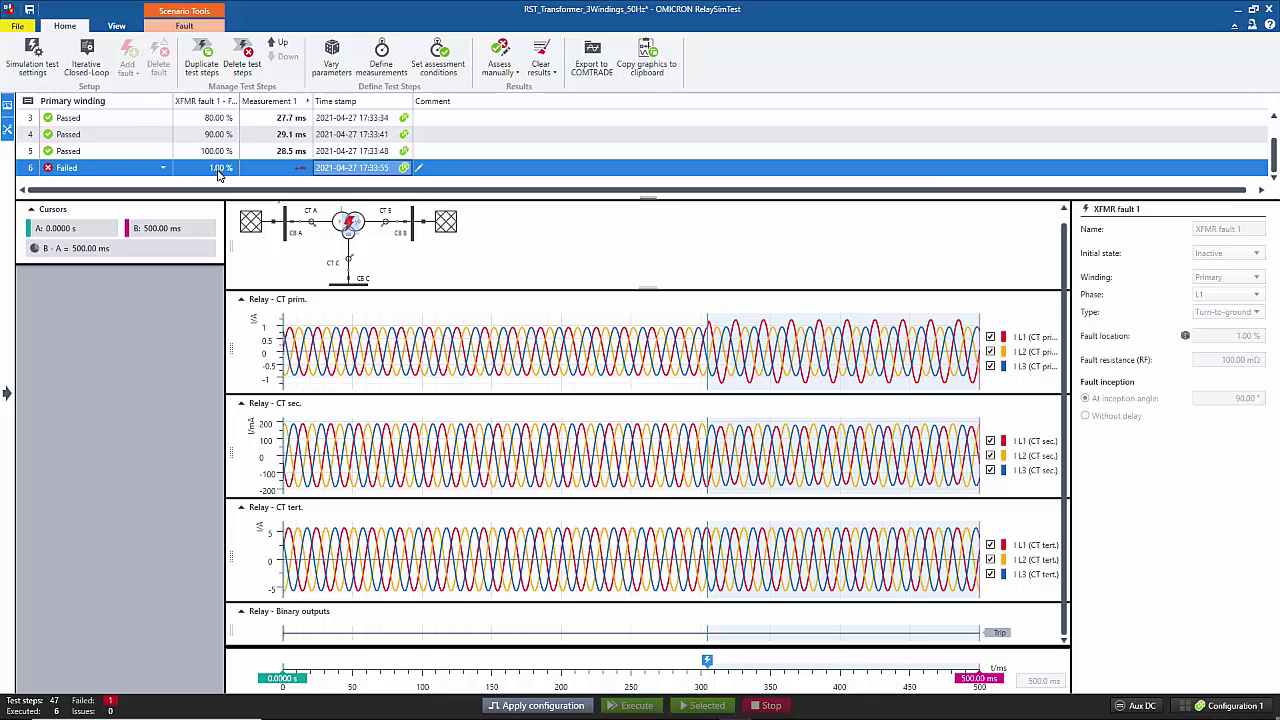
pyautogui.moveTo(456, 316)
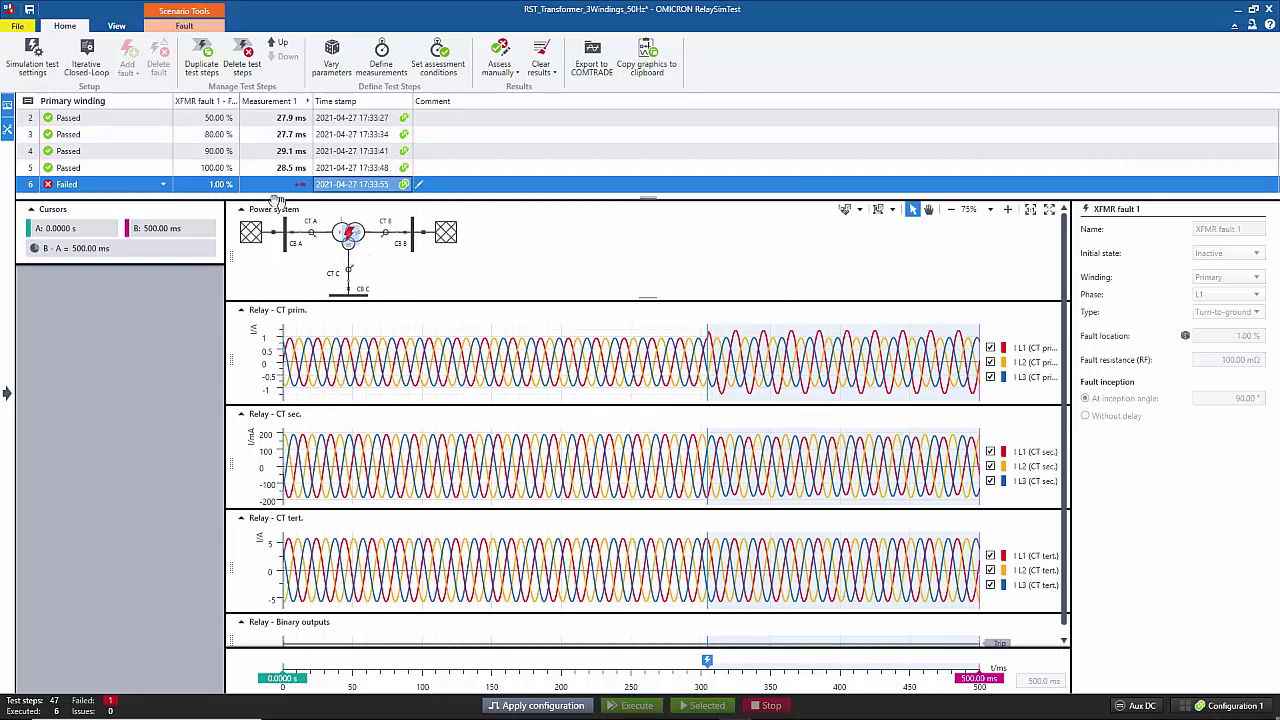
pyautogui.moveTo(290, 194)
# Clear only the result of test step 6 in the Primary winding test case.
pyautogui.click(220, 184)
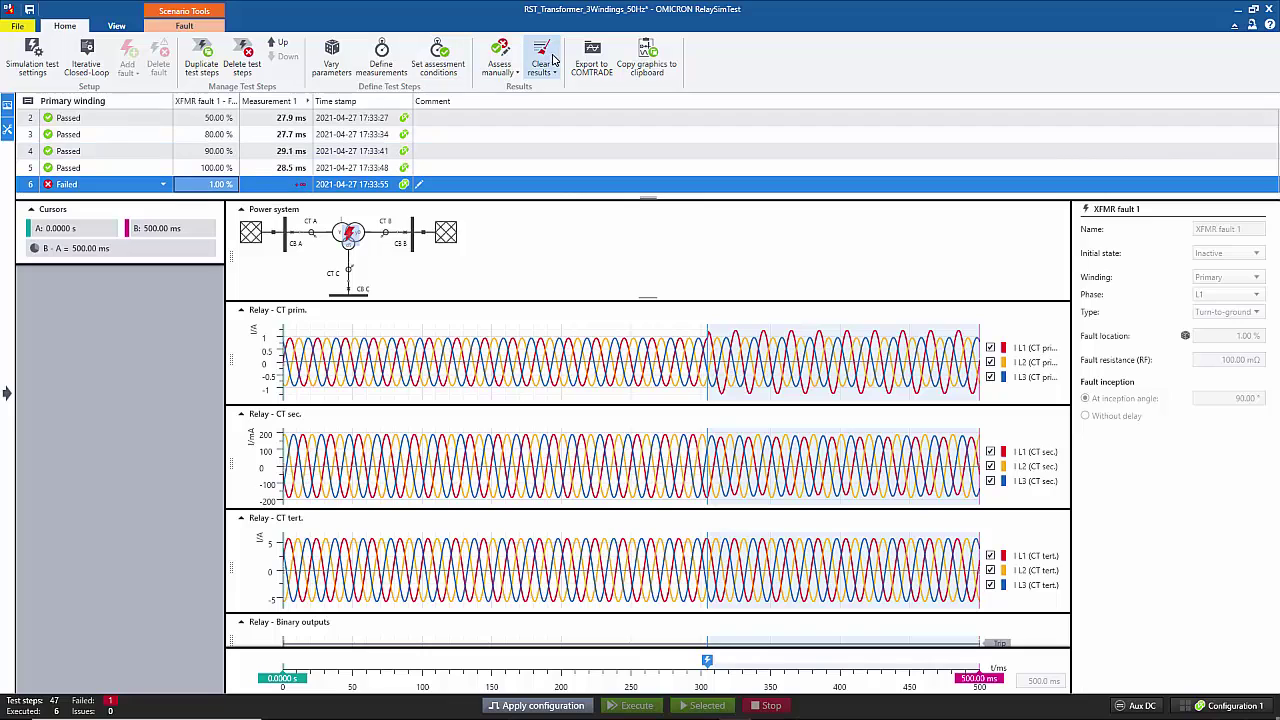
pyautogui.click(541, 62)
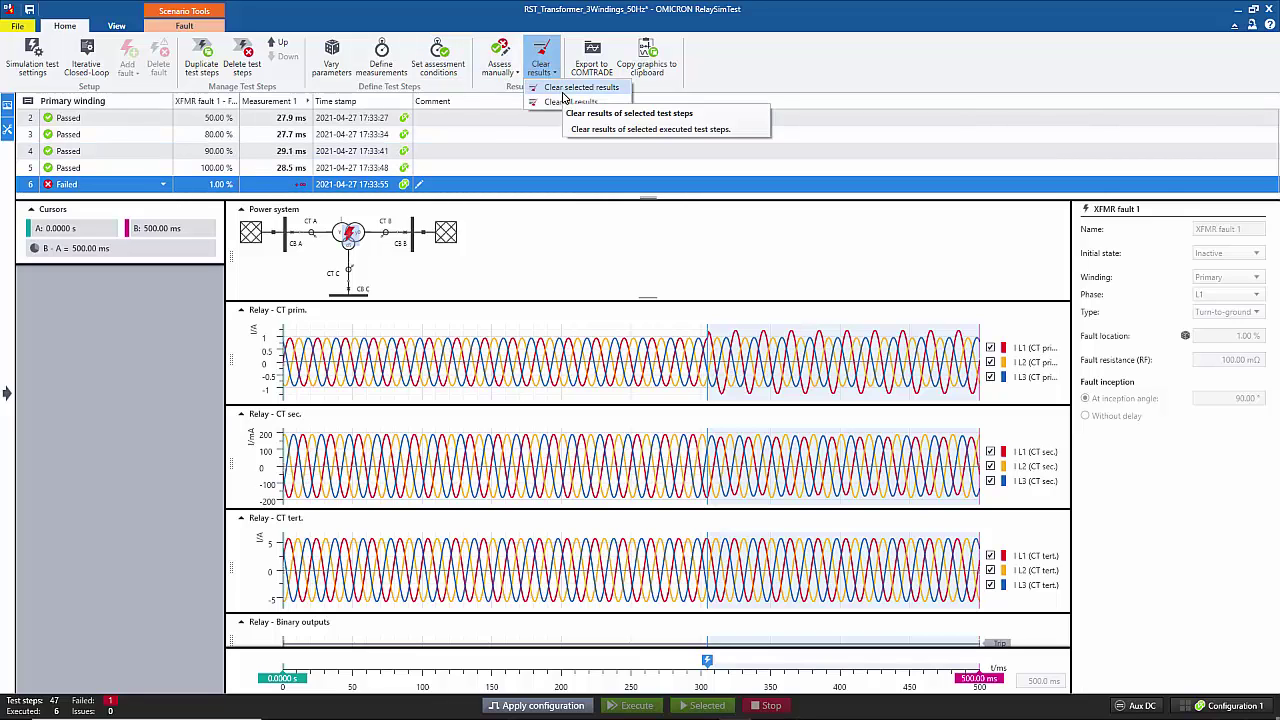
pyautogui.click(566, 89)
# Set the fault location of test step 6 to 10 % and execute only that step.
pyautogui.click(210, 170)
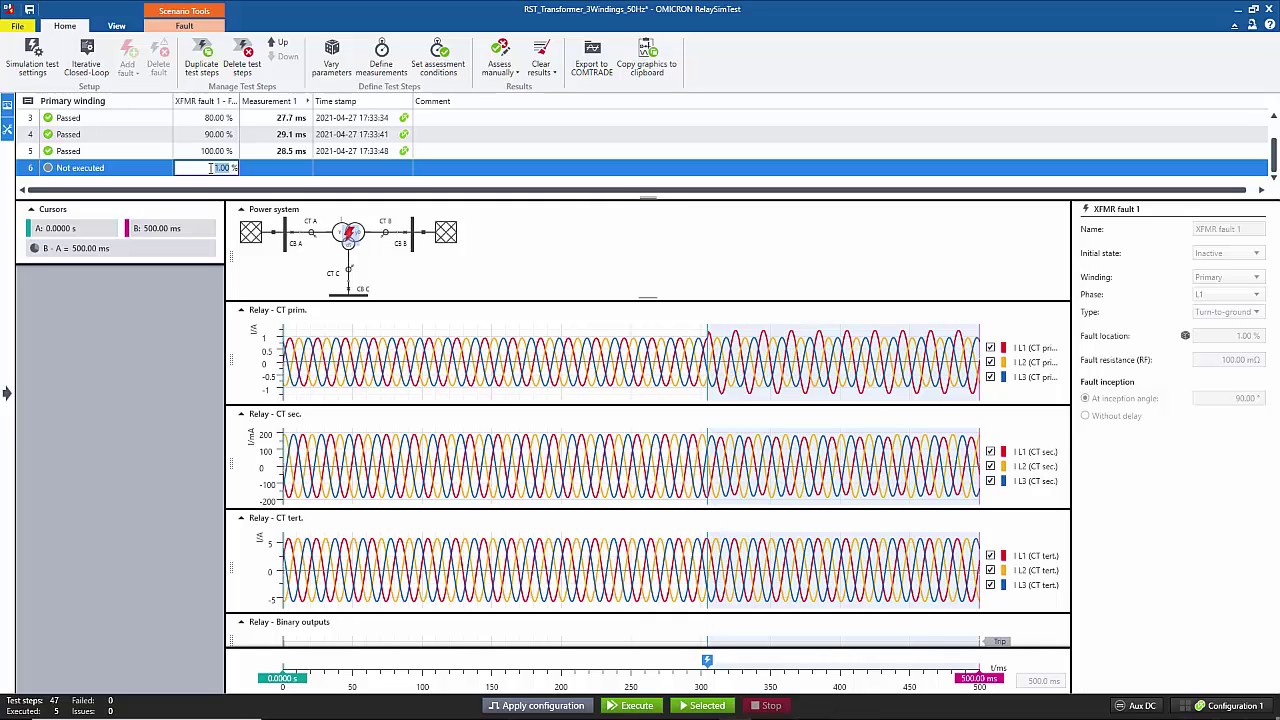
pyautogui.press('Return')
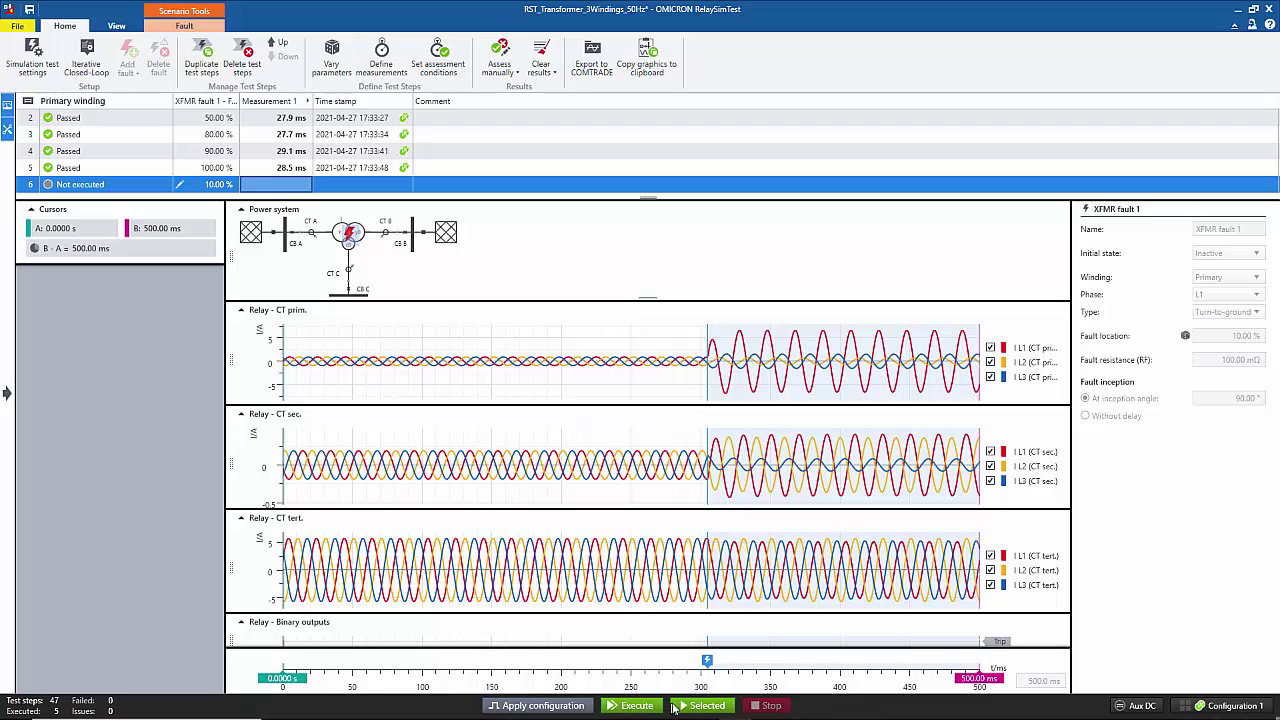
pyautogui.click(707, 705)
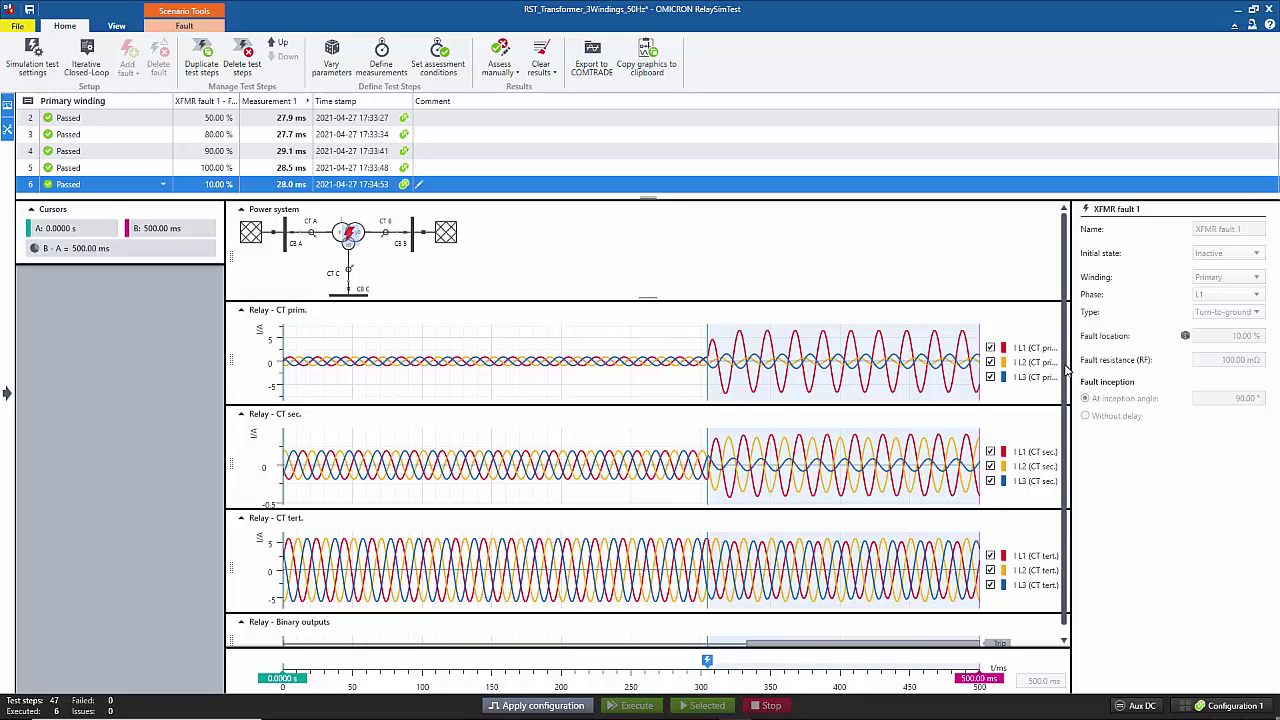
# Place time cursor A before the fault at about 236 ms and cursor B near the trip at about 331 ms.
pyautogui.moveTo(1068, 371); pyautogui.dragTo(1068, 392)
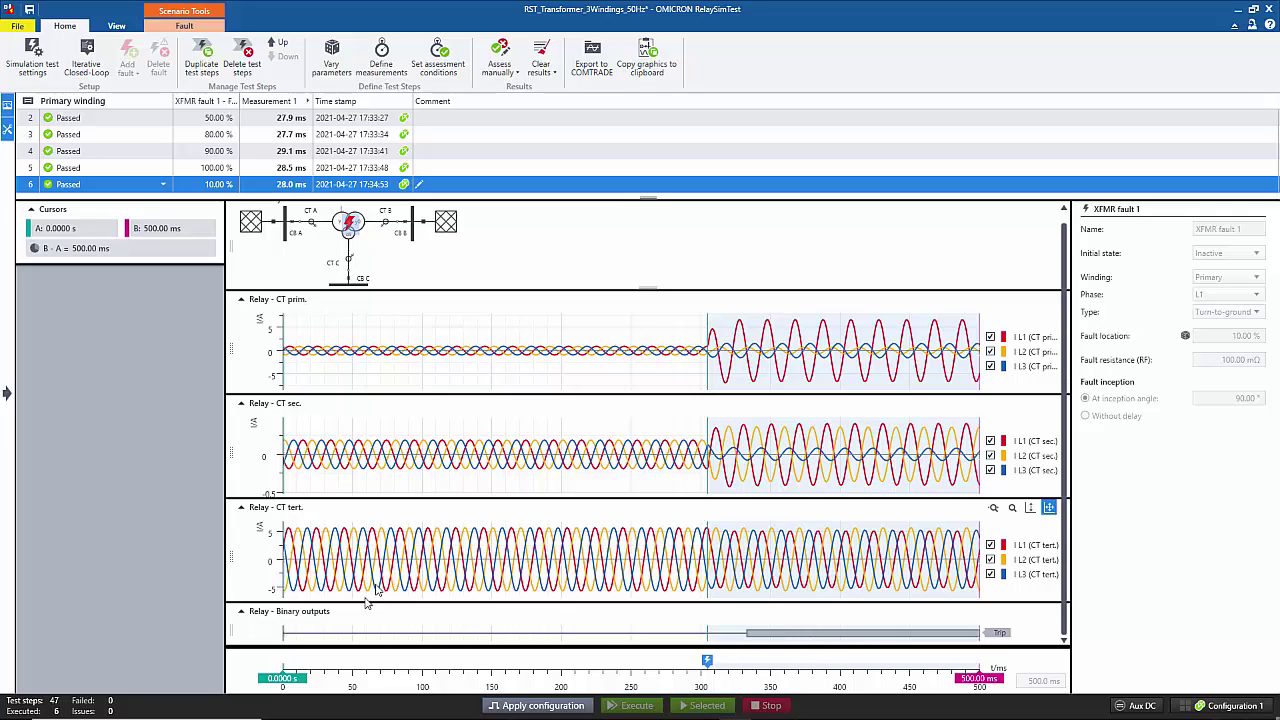
pyautogui.moveTo(288, 678); pyautogui.dragTo(621, 709)
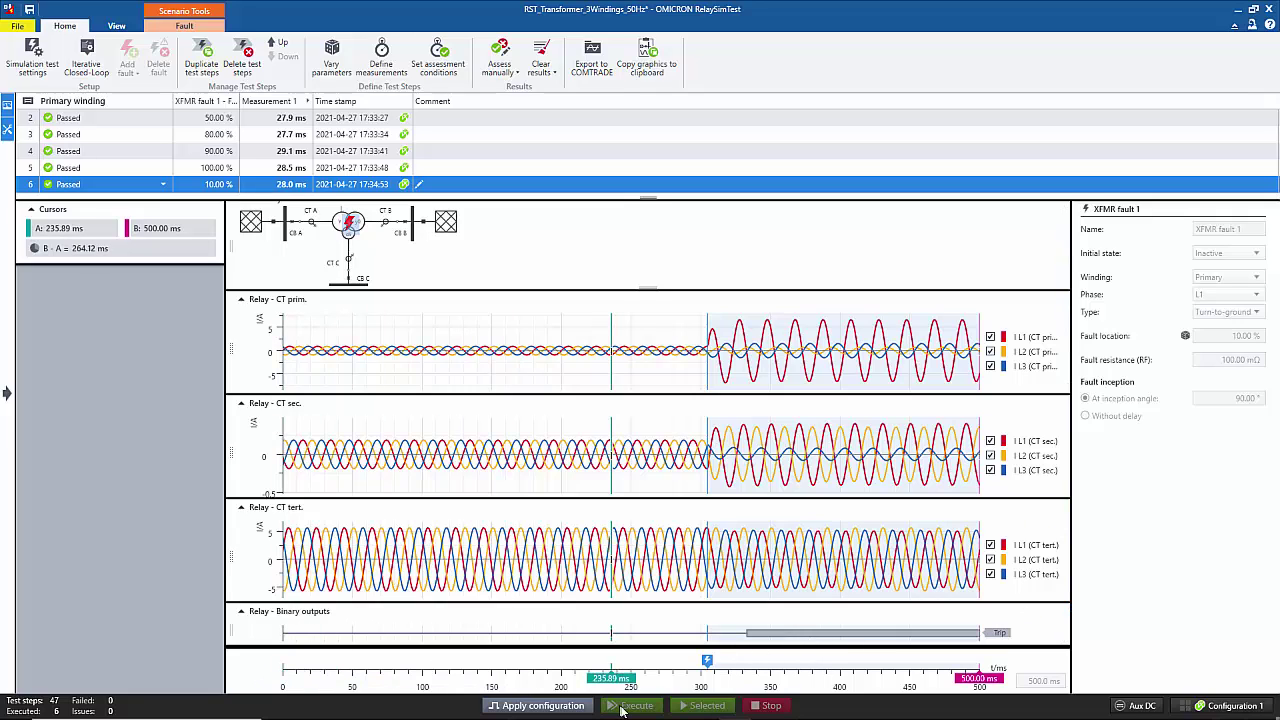
pyautogui.moveTo(975, 678); pyautogui.dragTo(743, 679)
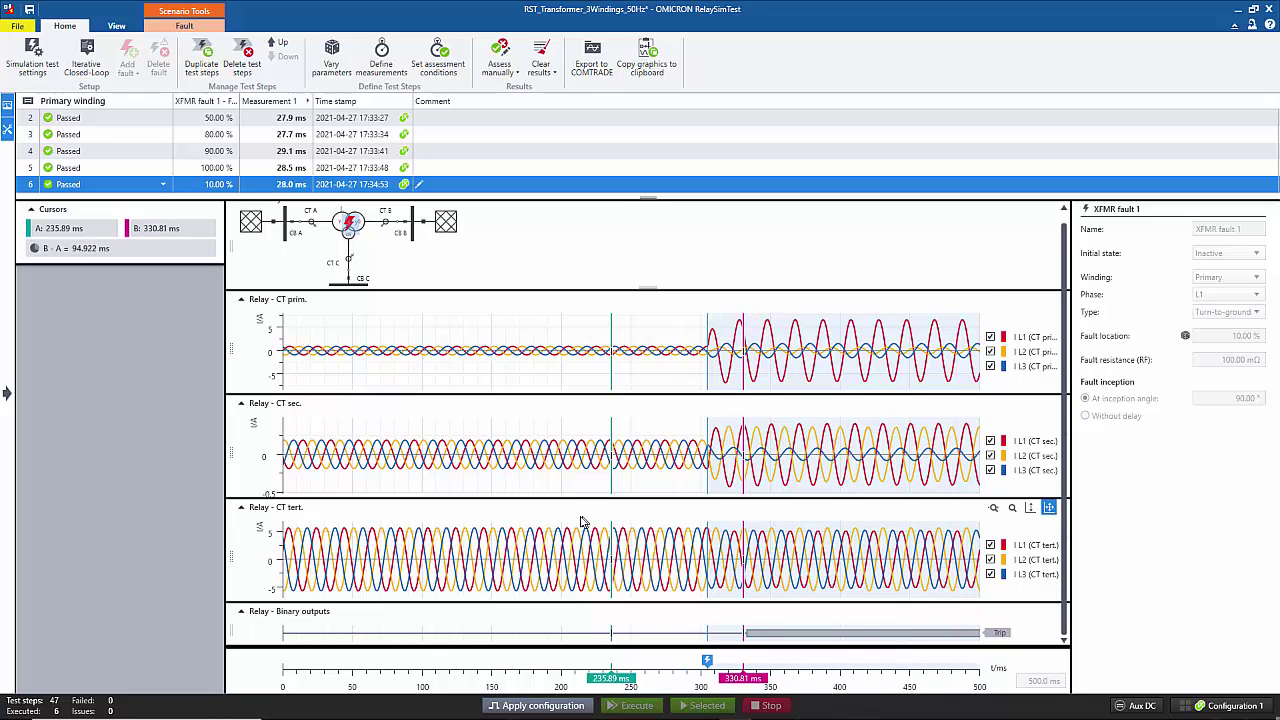
# Show the cursor values of the three-winding transformer, CT A and Infeed A, comparing the pre-fault and fault states.
pyautogui.click(360, 232)
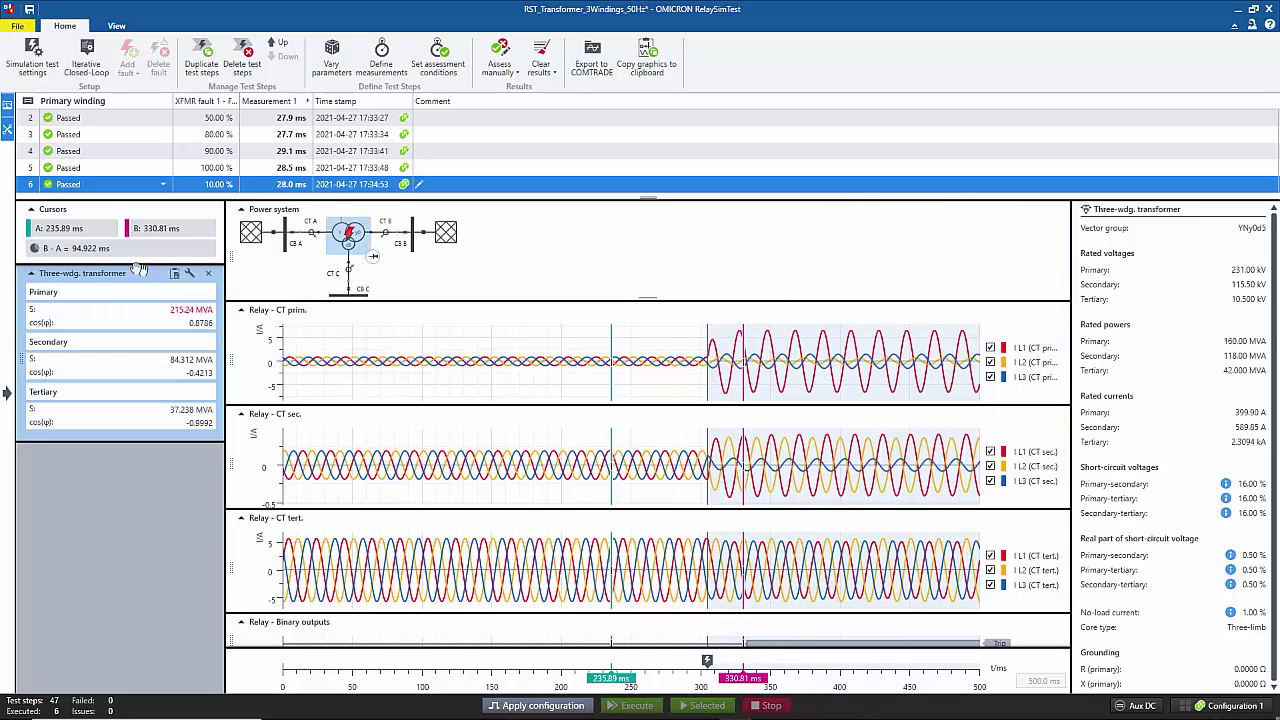
pyautogui.click(311, 235)
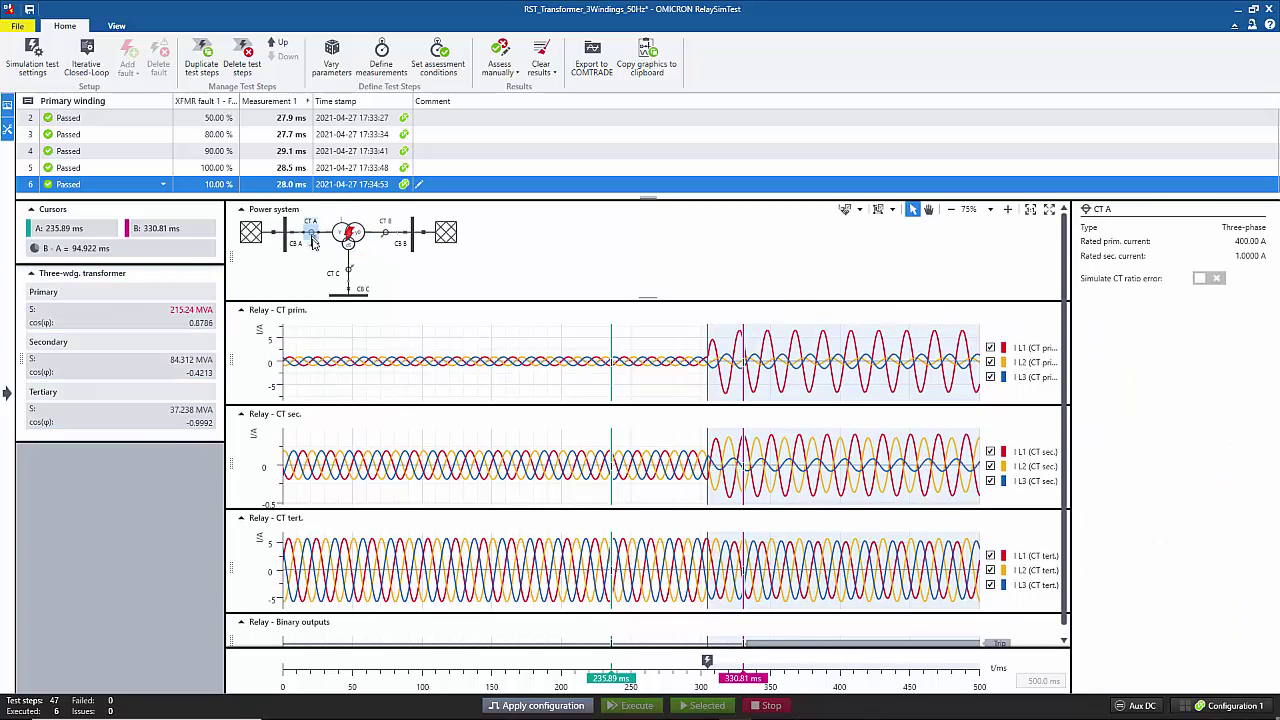
pyautogui.click(256, 236)
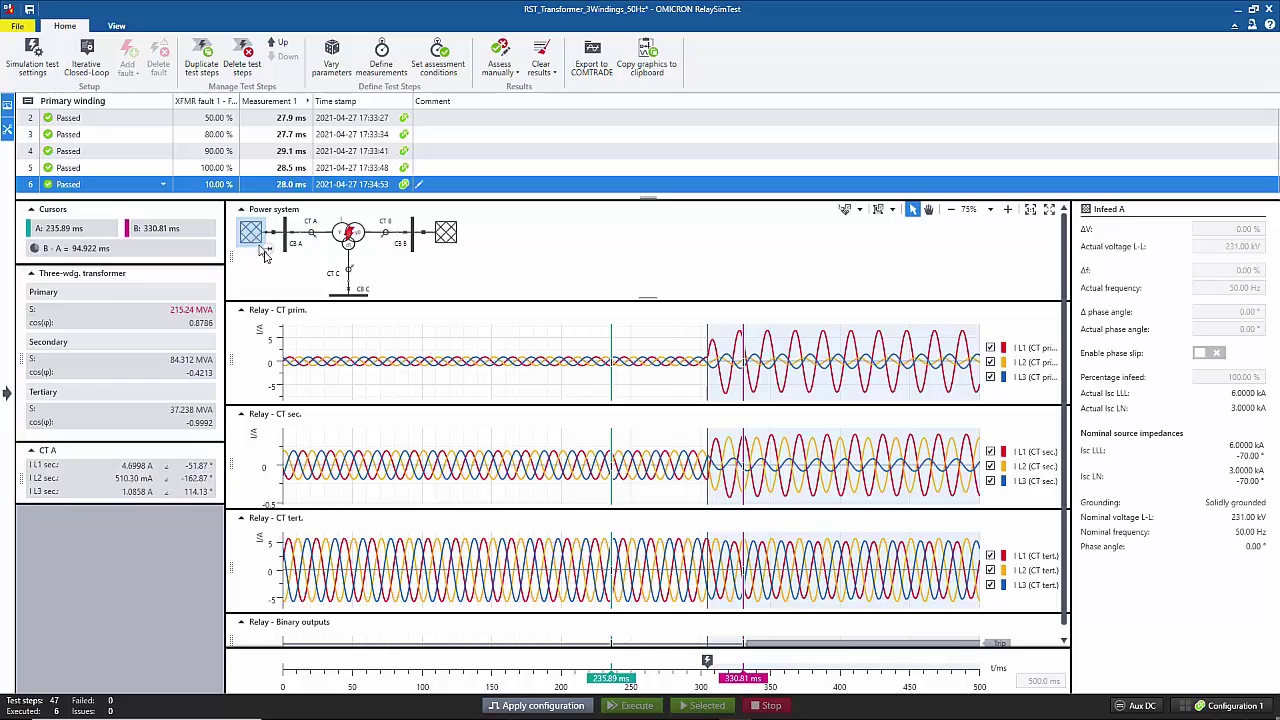
pyautogui.click(650, 366)
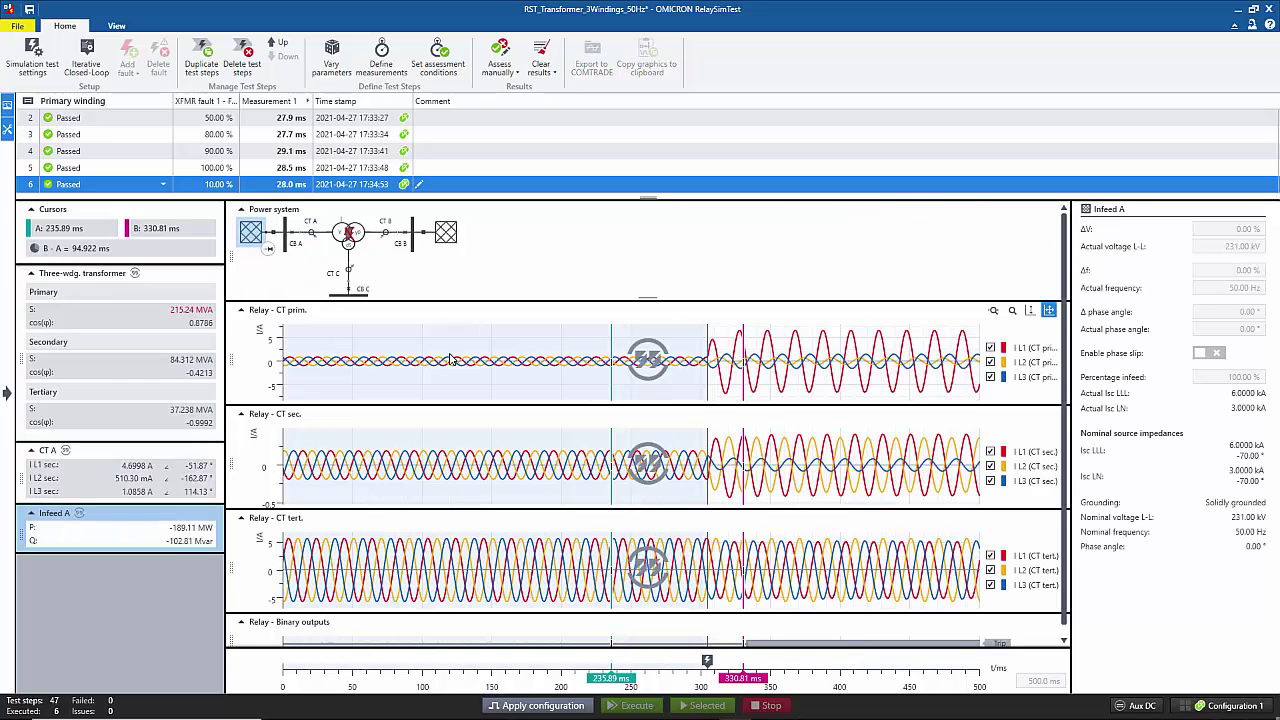
pyautogui.click(736, 386)
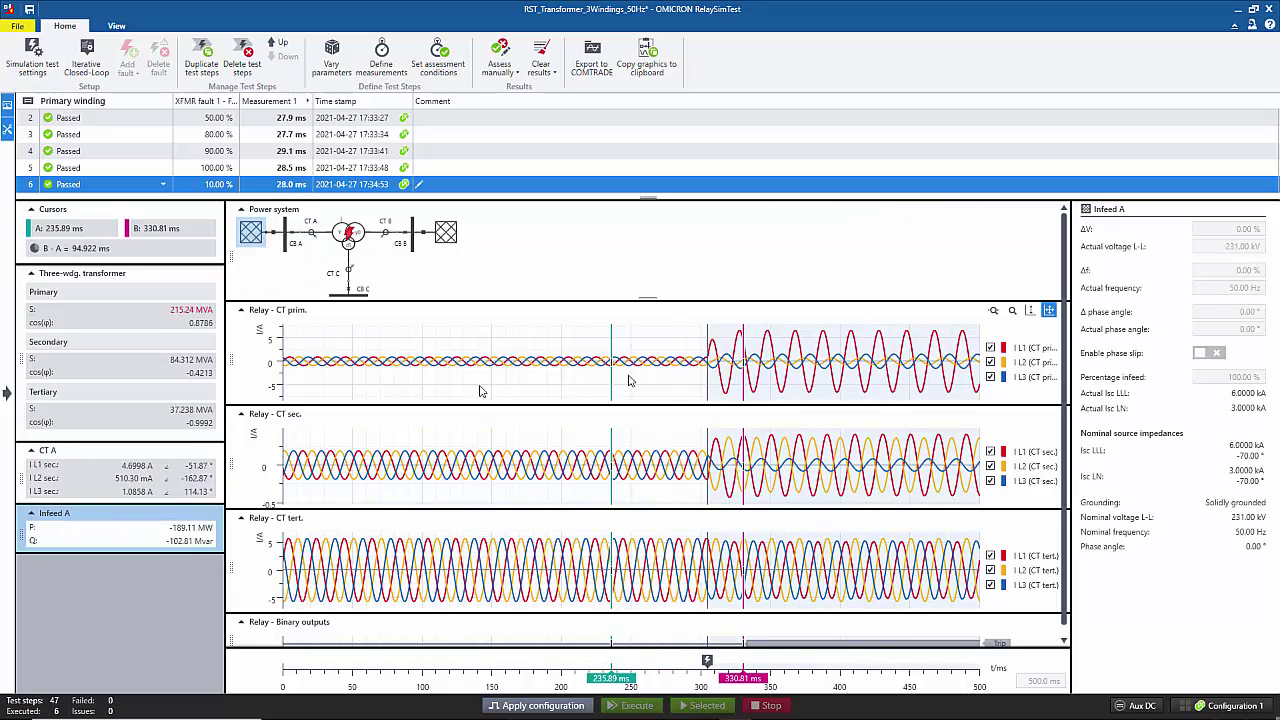
# Add absolute and relative voltages and currents of the secondary and tertiary windings to the three-winding transformer's displayed values.
pyautogui.click(190, 274)
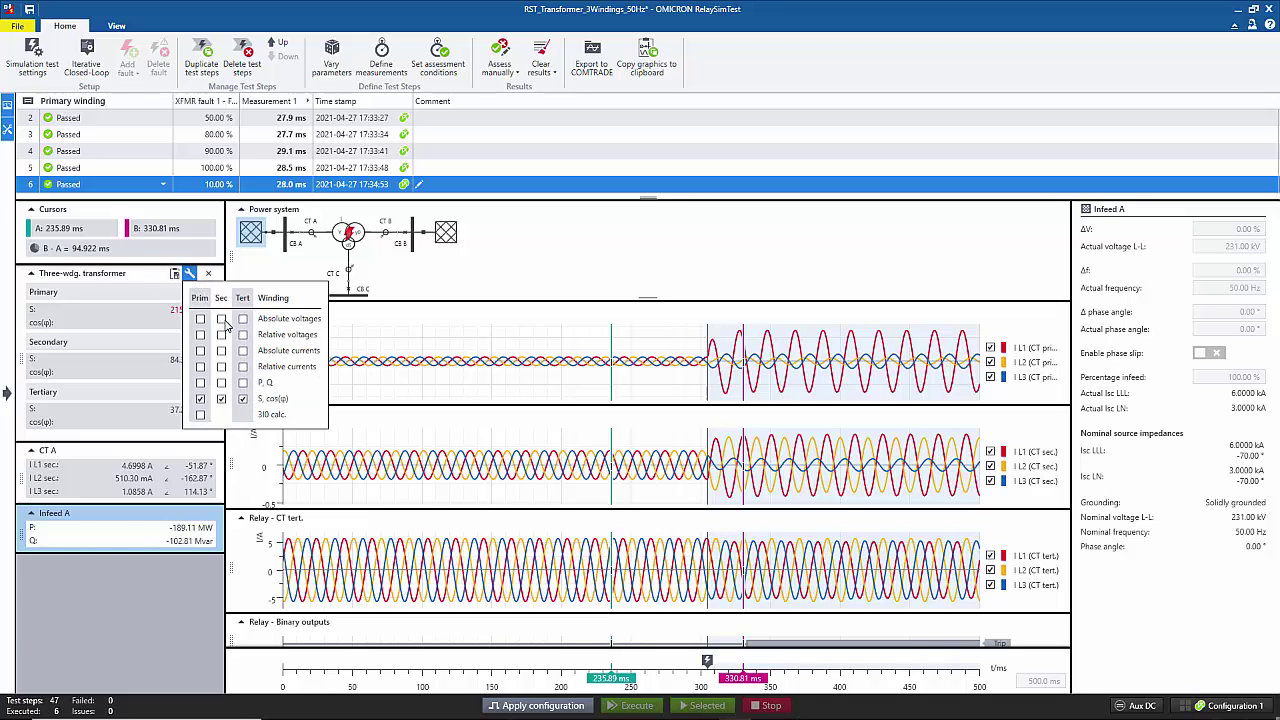
pyautogui.click(221, 319)
pyautogui.click(221, 335)
pyautogui.click(221, 351)
pyautogui.click(221, 367)
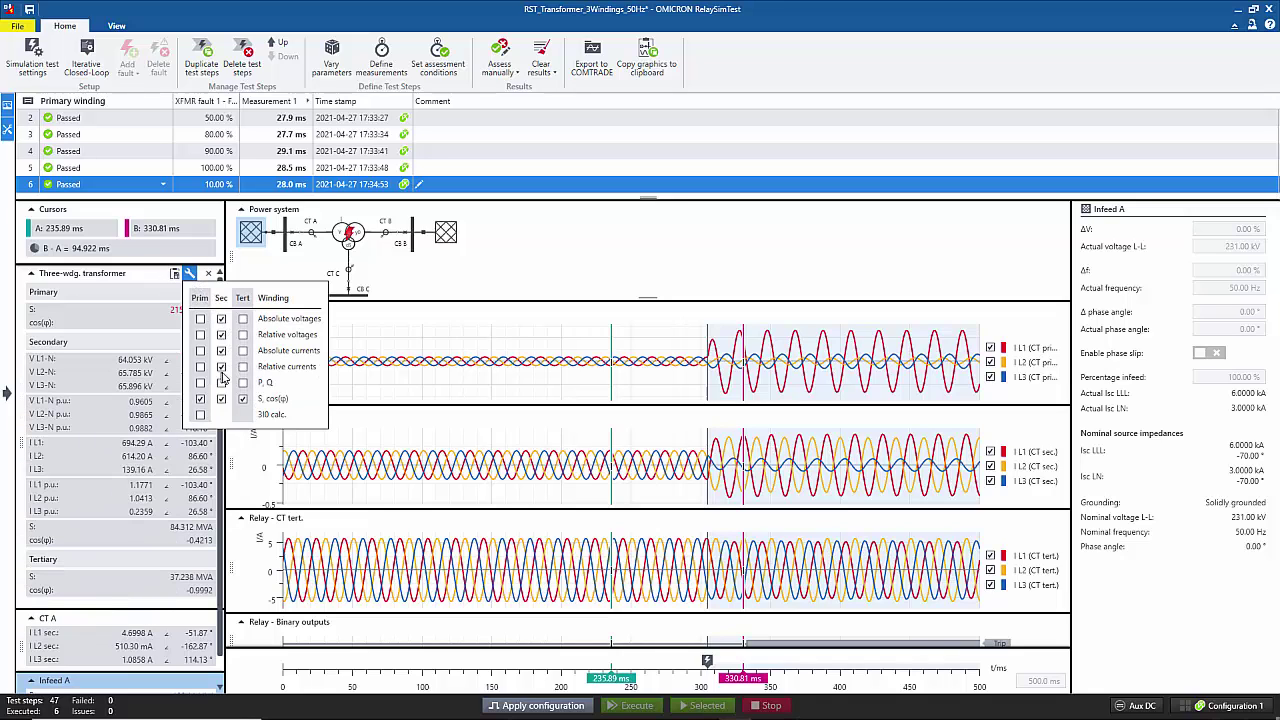
pyautogui.click(242, 367)
pyautogui.click(242, 351)
pyautogui.click(242, 335)
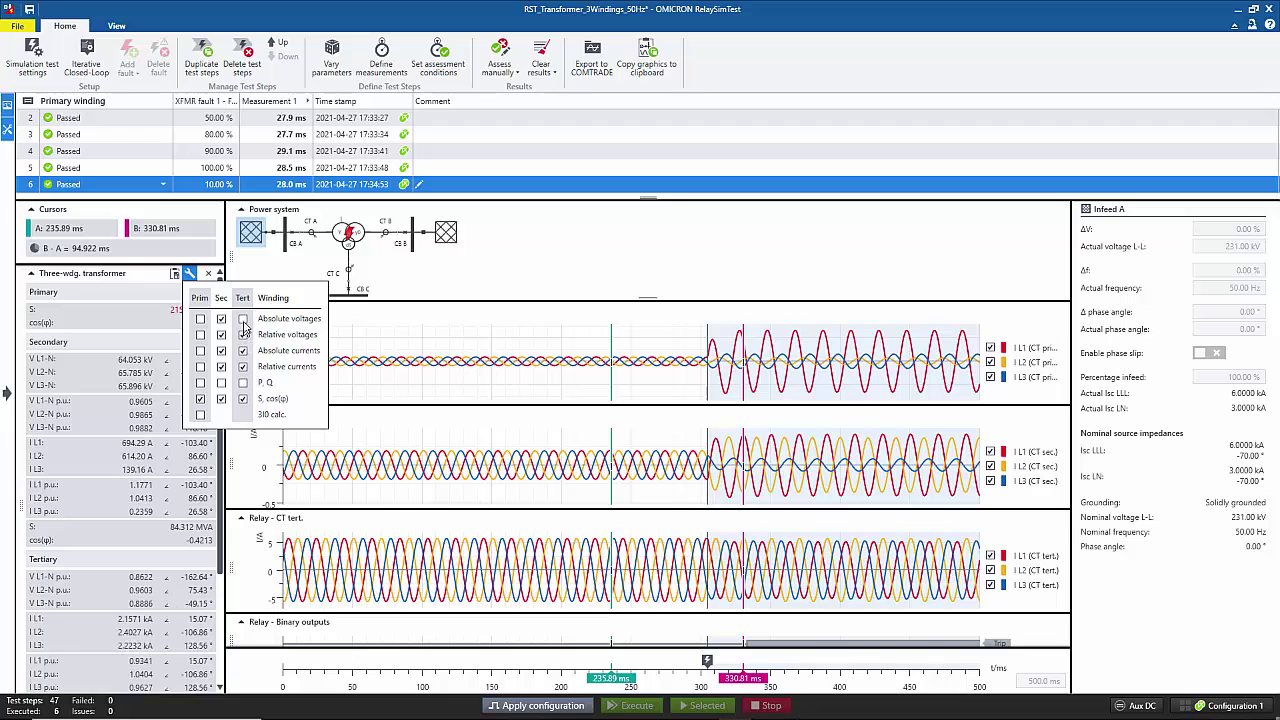
pyautogui.click(242, 319)
pyautogui.click(515, 277)
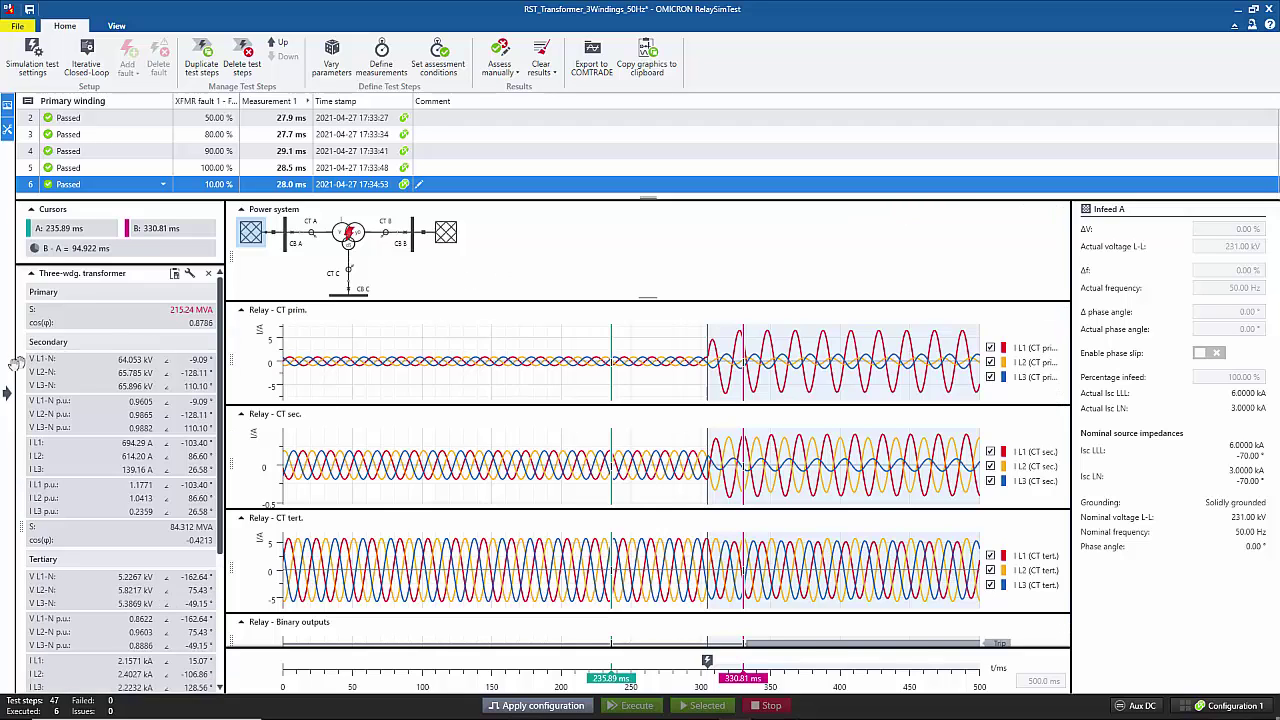
# Run the wiring check of Configuration 1's CMC 356 - SEL Tower test set, outputting the primary and secondary CT currents, and stop it.
pyautogui.click(6, 393)
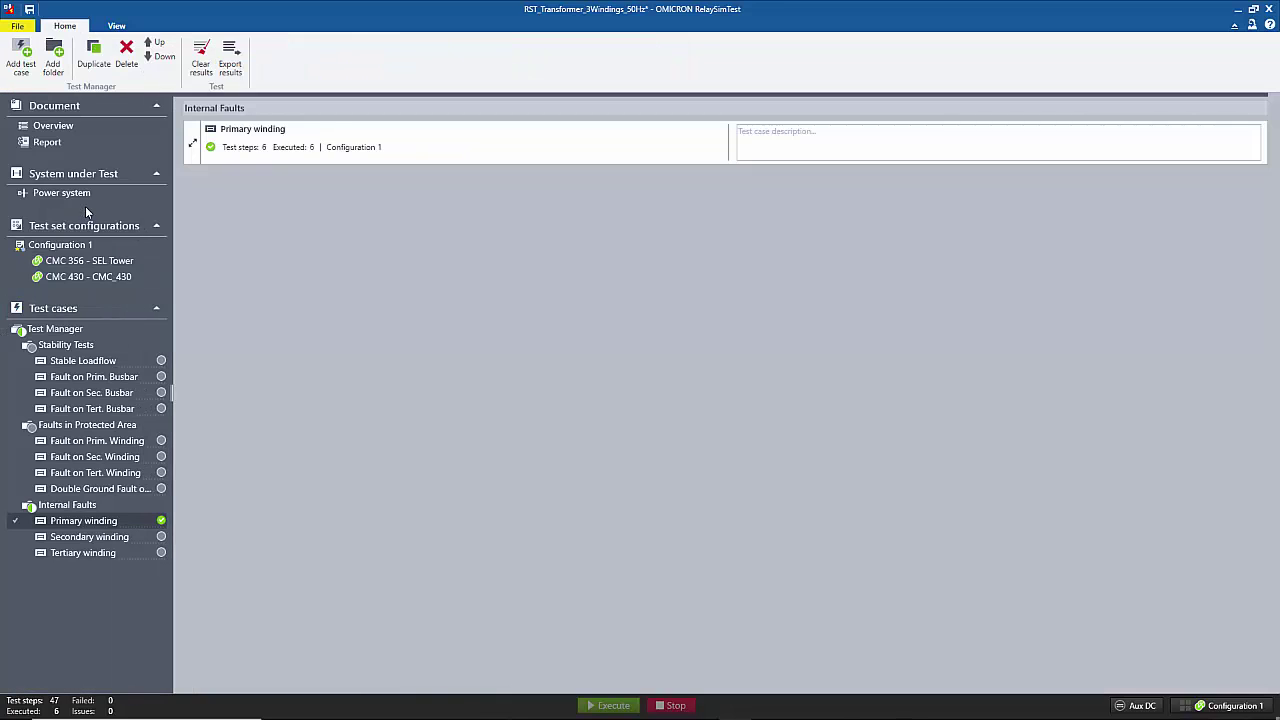
pyautogui.click(72, 246)
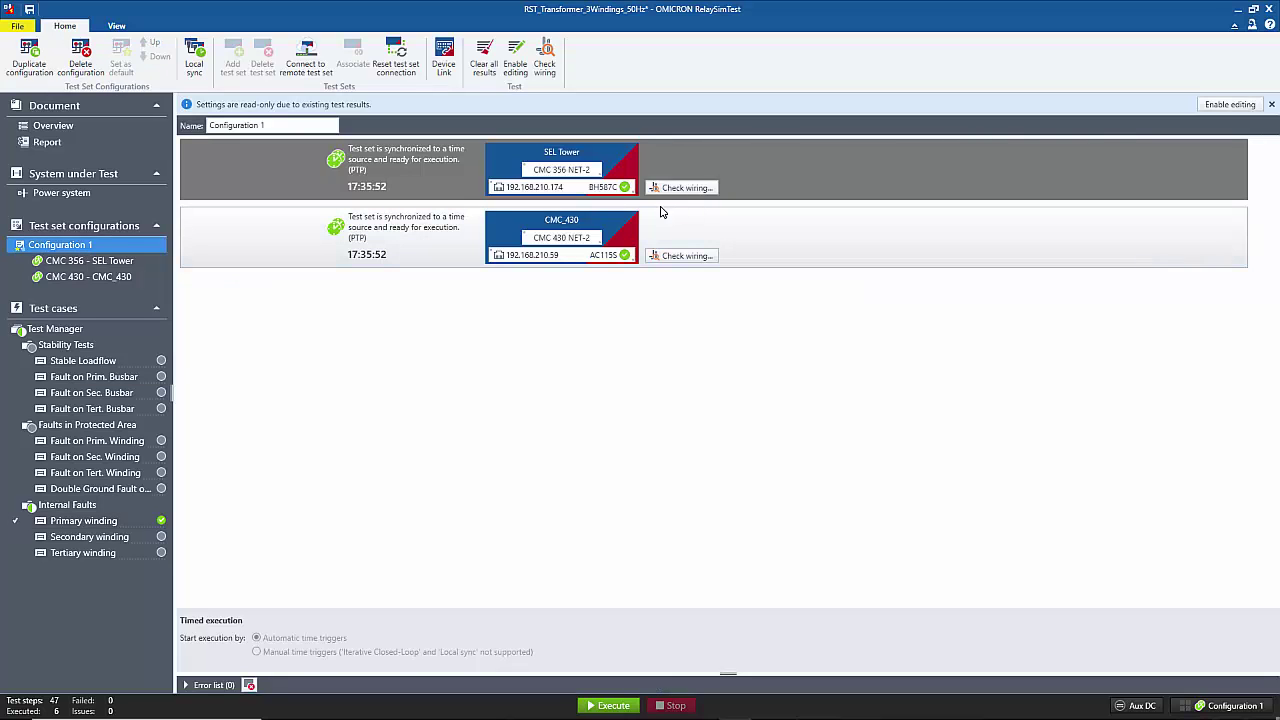
pyautogui.click(673, 195)
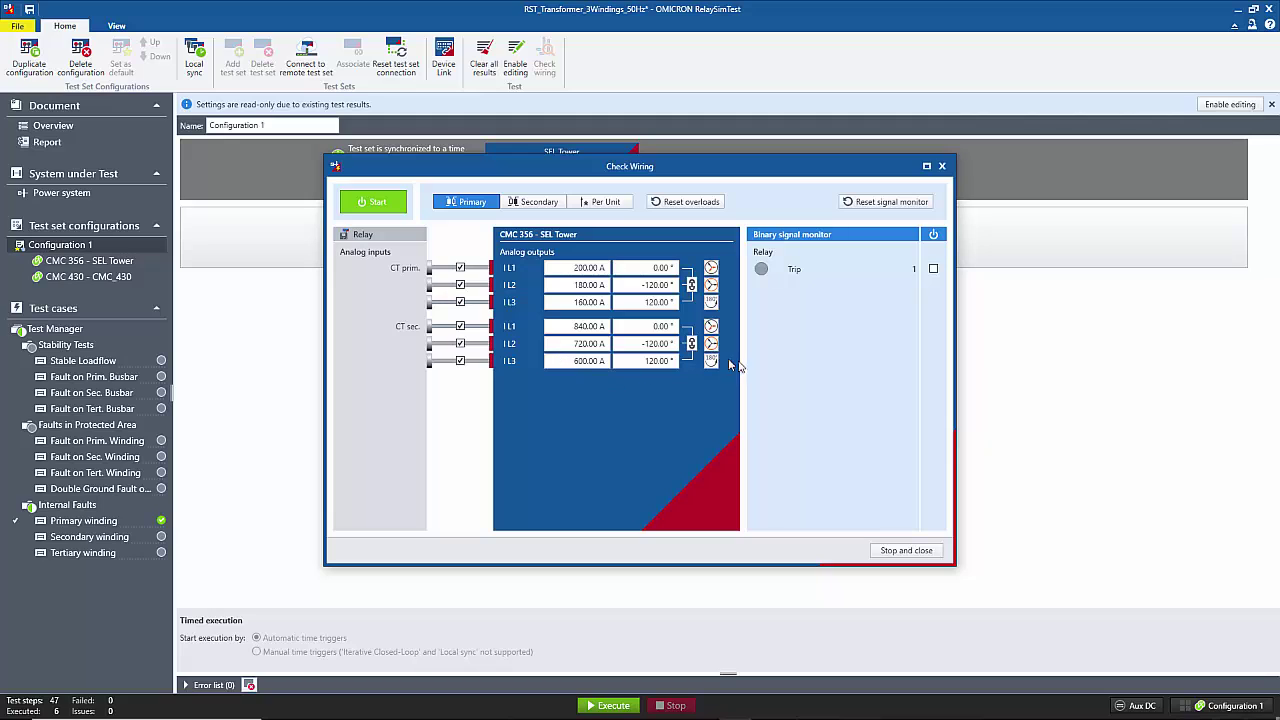
pyautogui.click(378, 203)
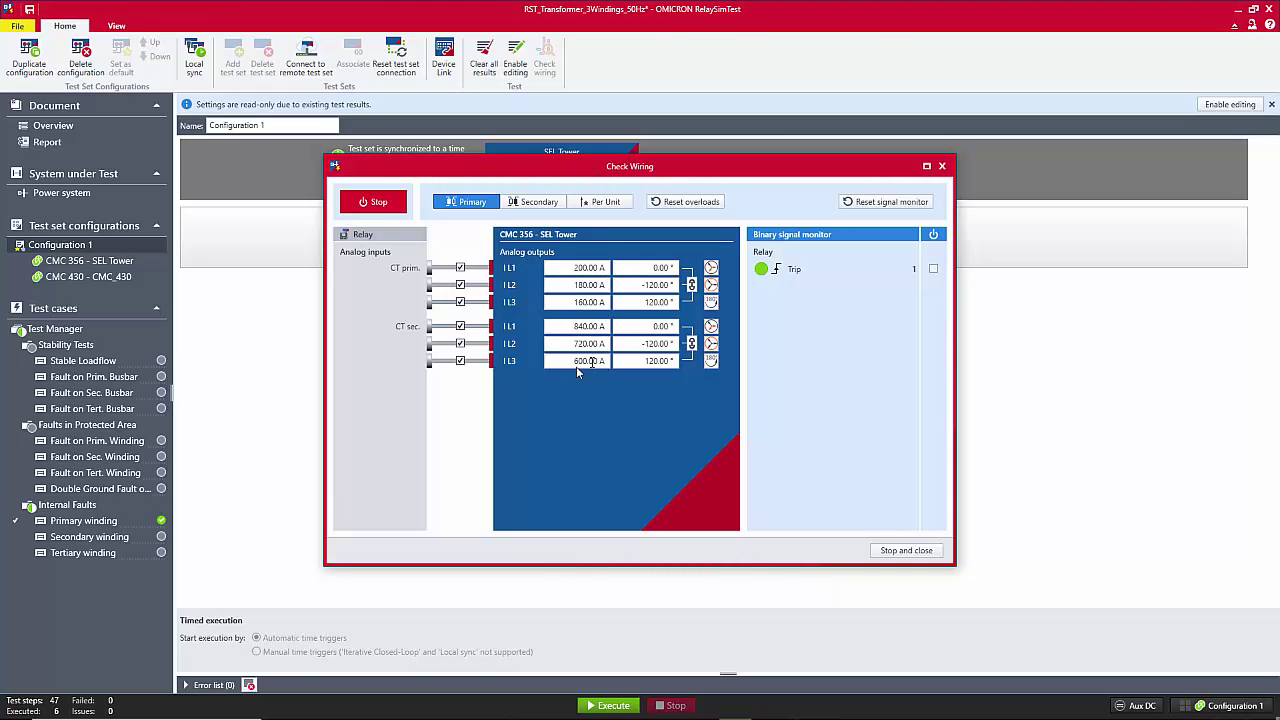
pyautogui.click(387, 205)
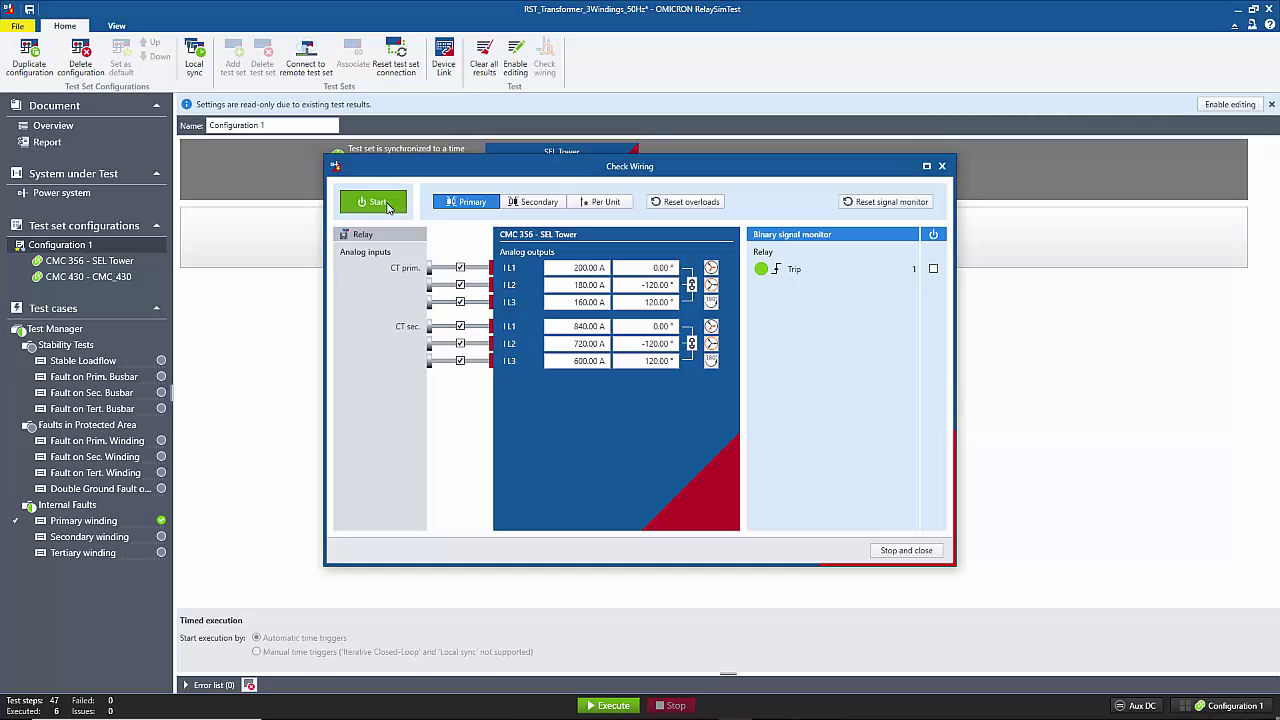
pyautogui.click(905, 550)
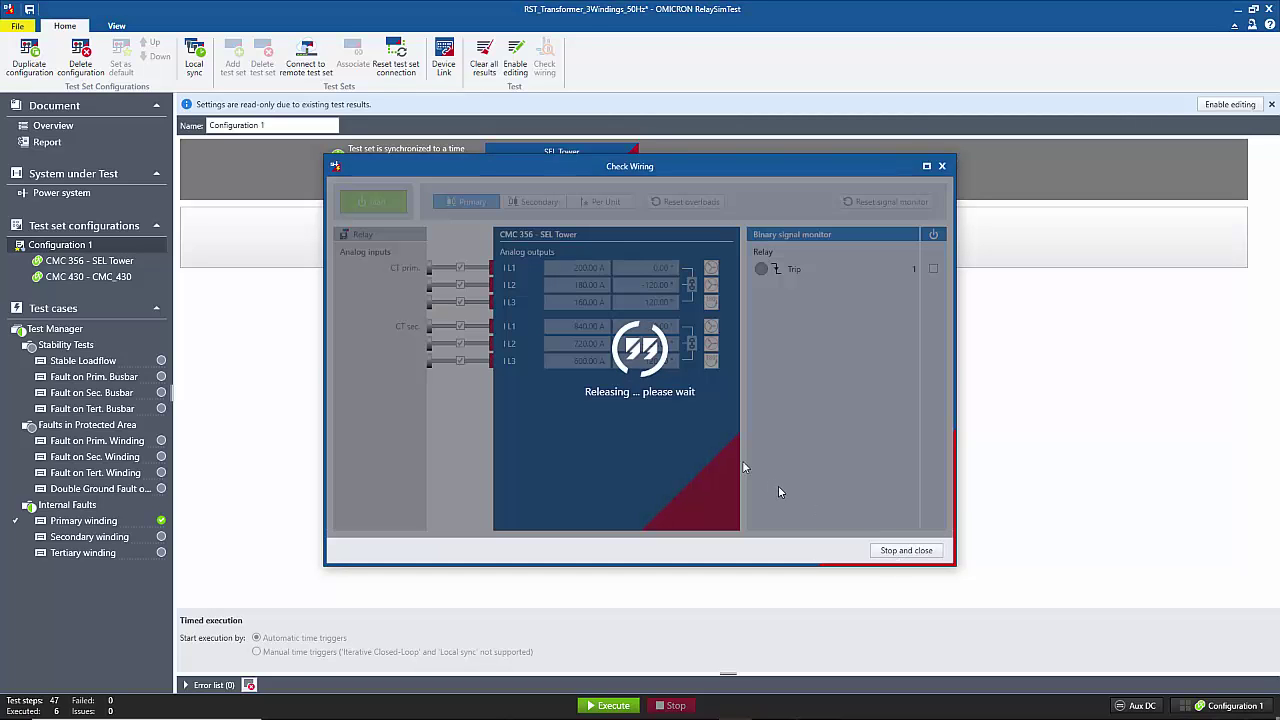
# Run the wiring check of the CMC 430 - CMC_430 test set, outputting the tertiary CT currents, and stop it.
pyautogui.click(688, 256)
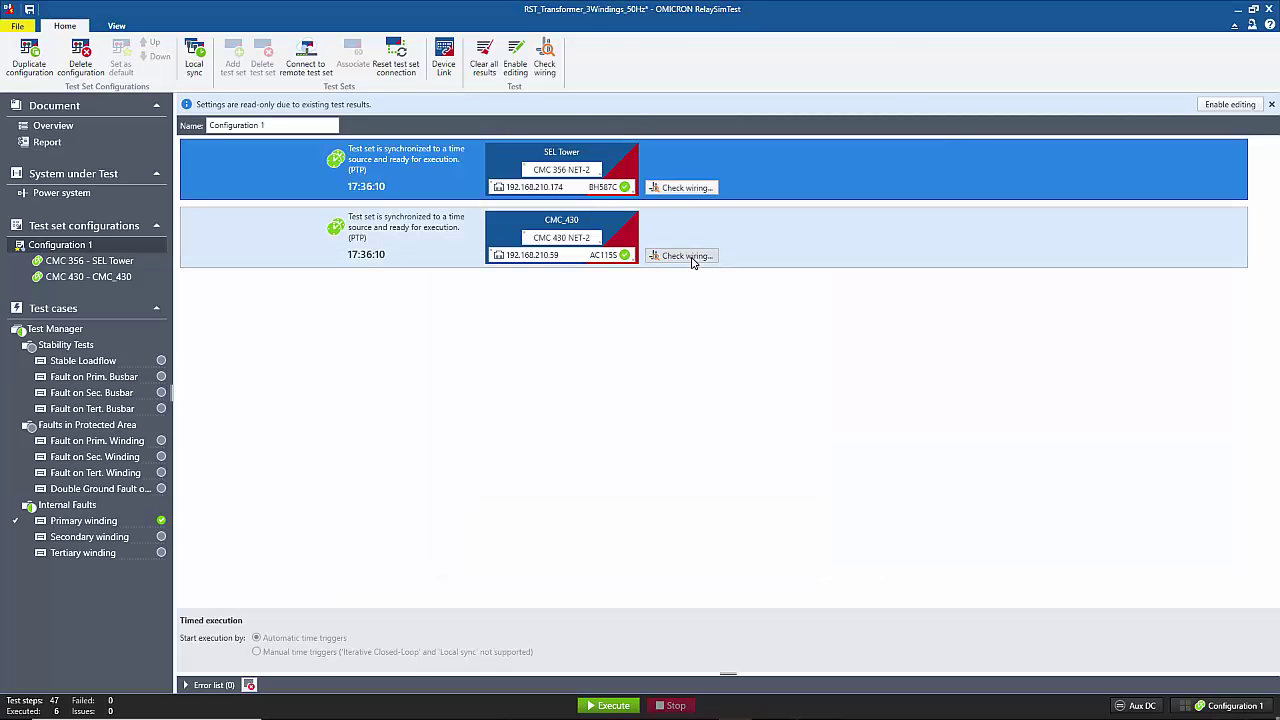
pyautogui.click(375, 202)
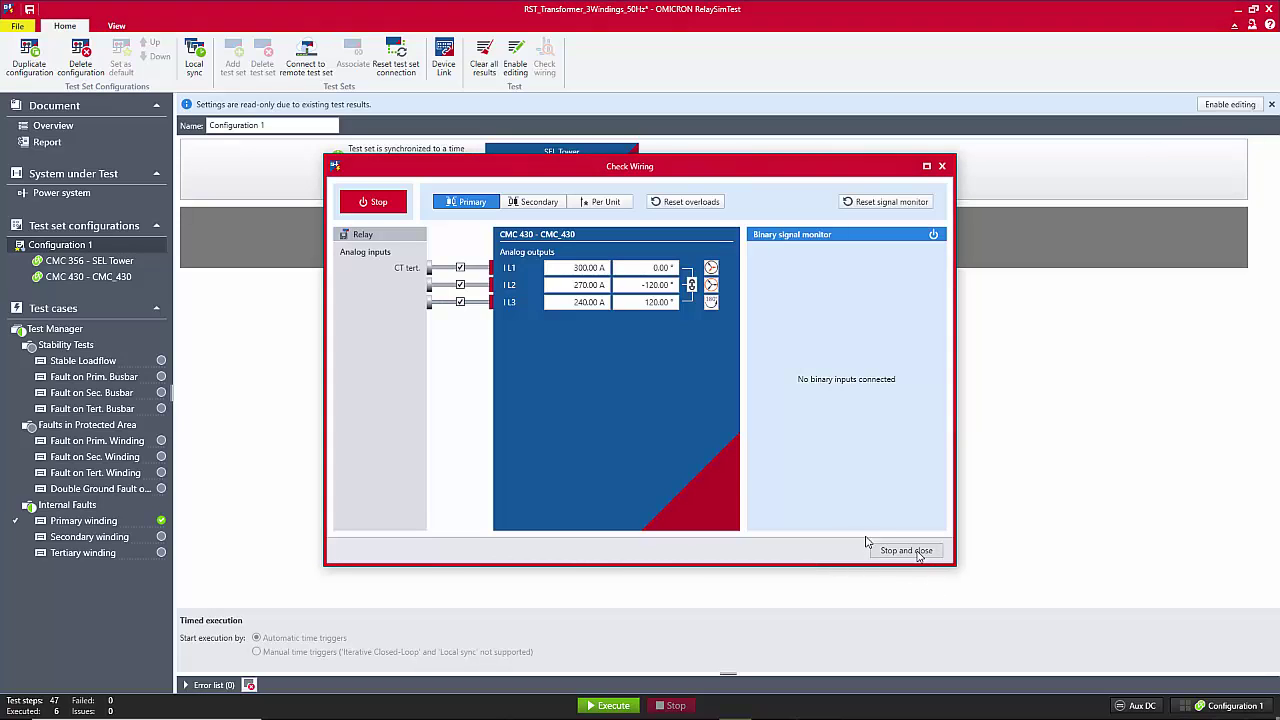
pyautogui.click(375, 204)
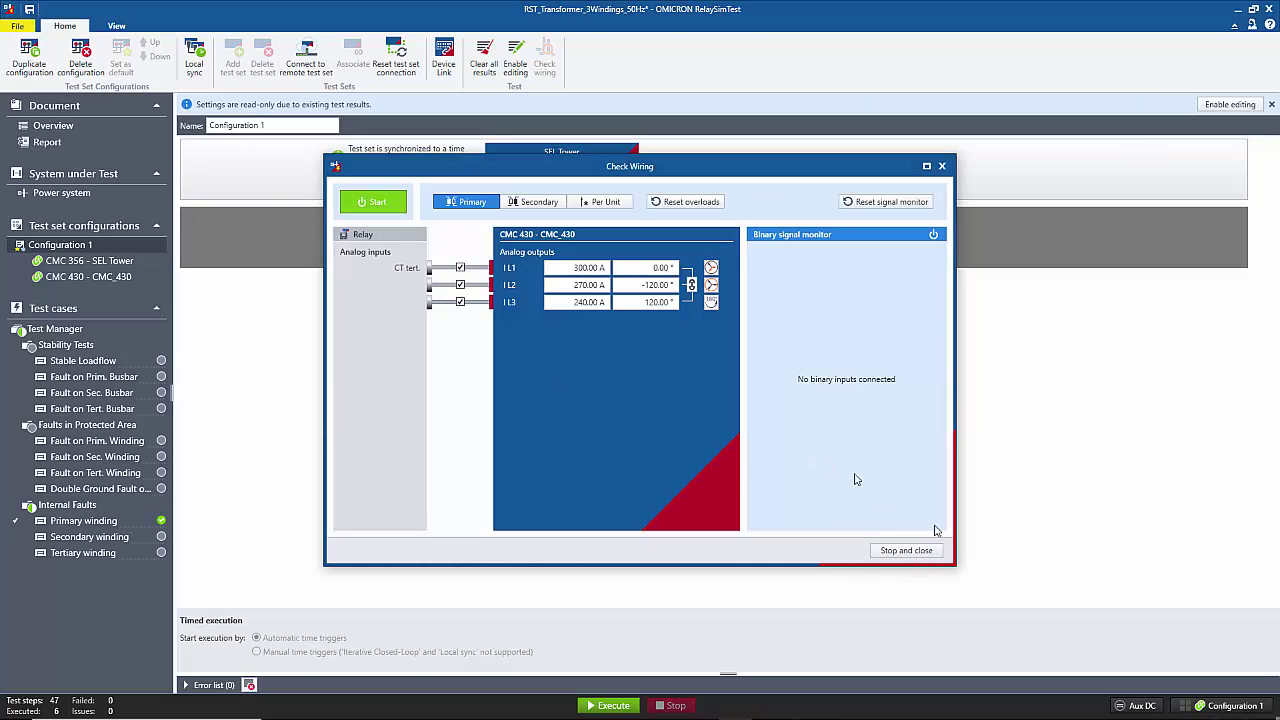
pyautogui.click(906, 551)
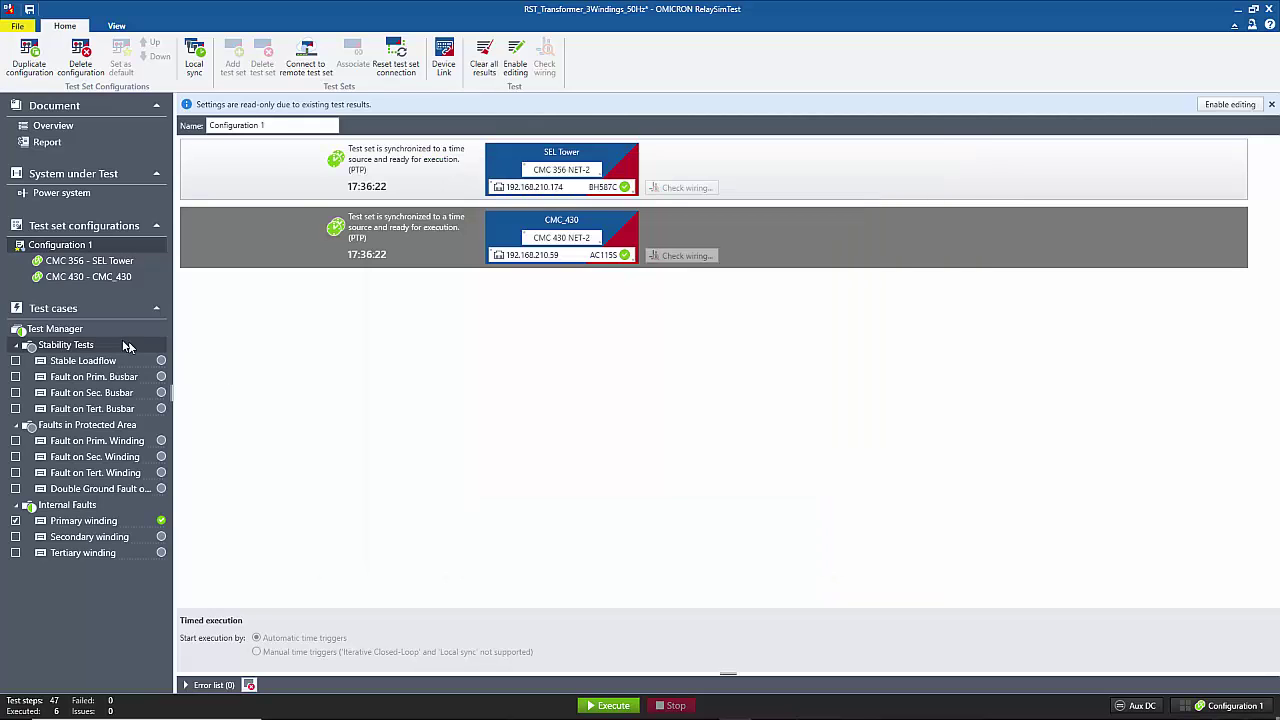
# Select the whole Test Manager with all stability, protected-area and internal fault test cases, and execute them.
pyautogui.click(88, 329)
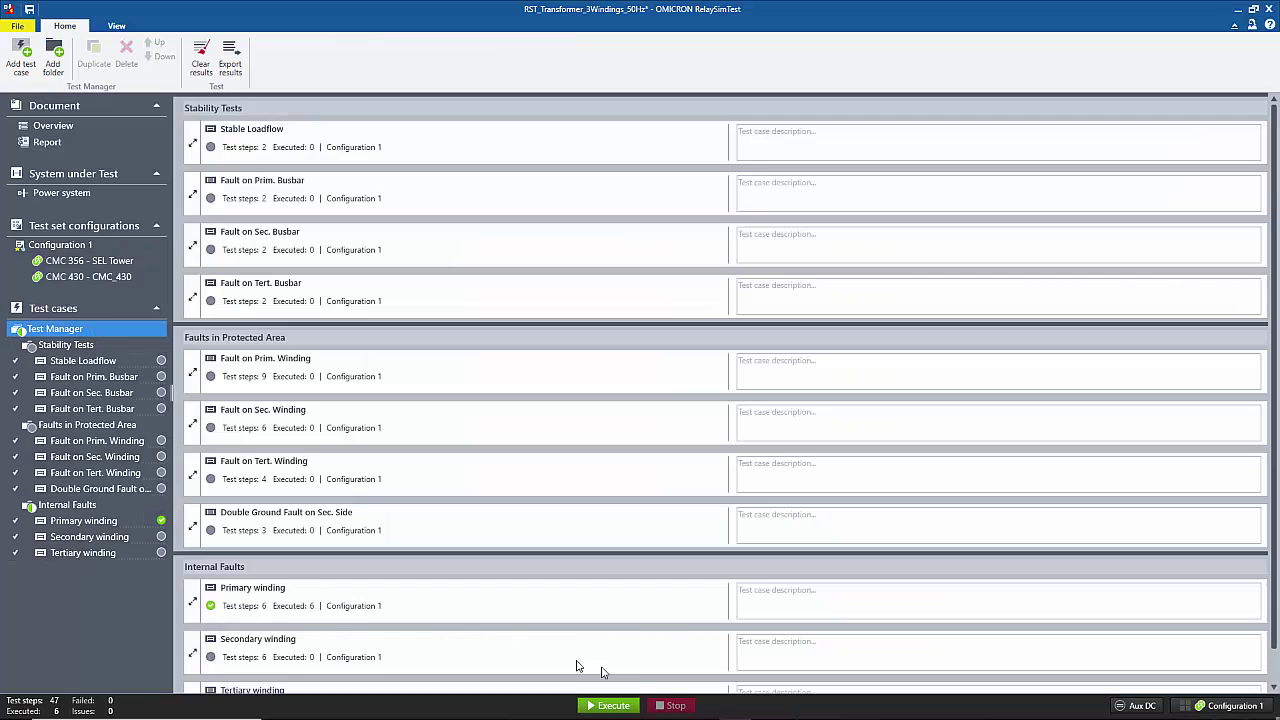
pyautogui.click(612, 705)
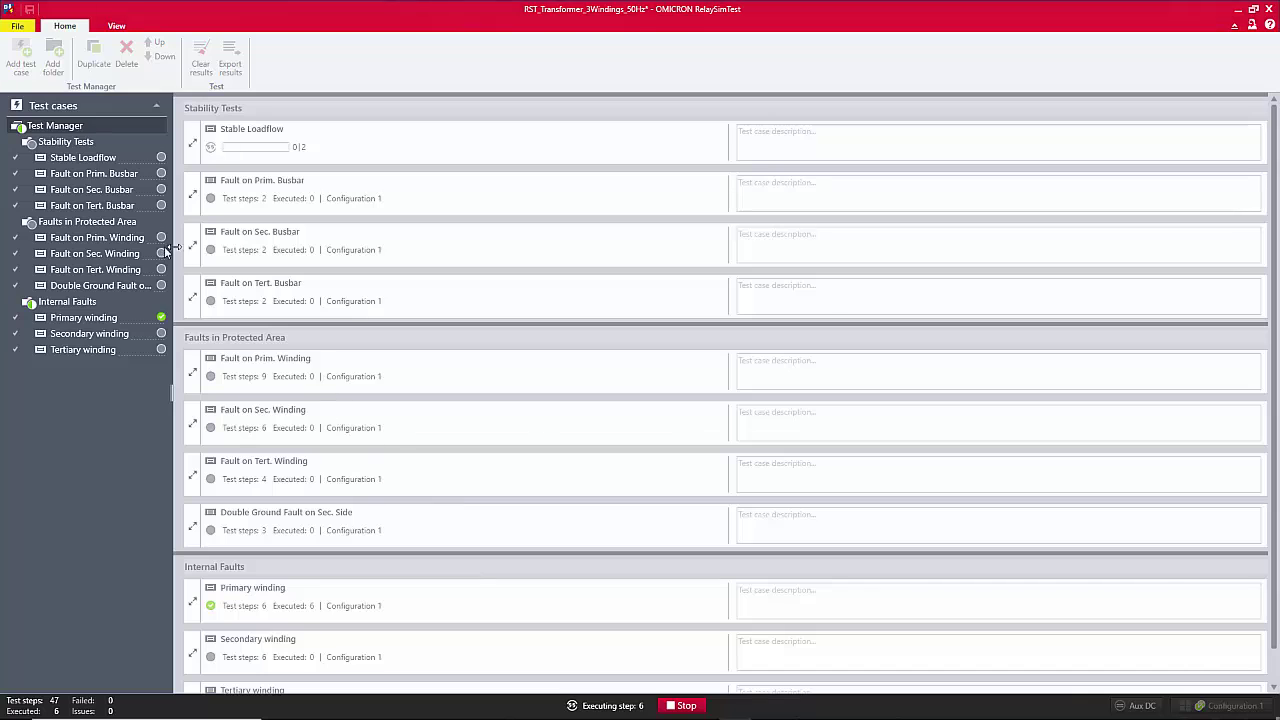